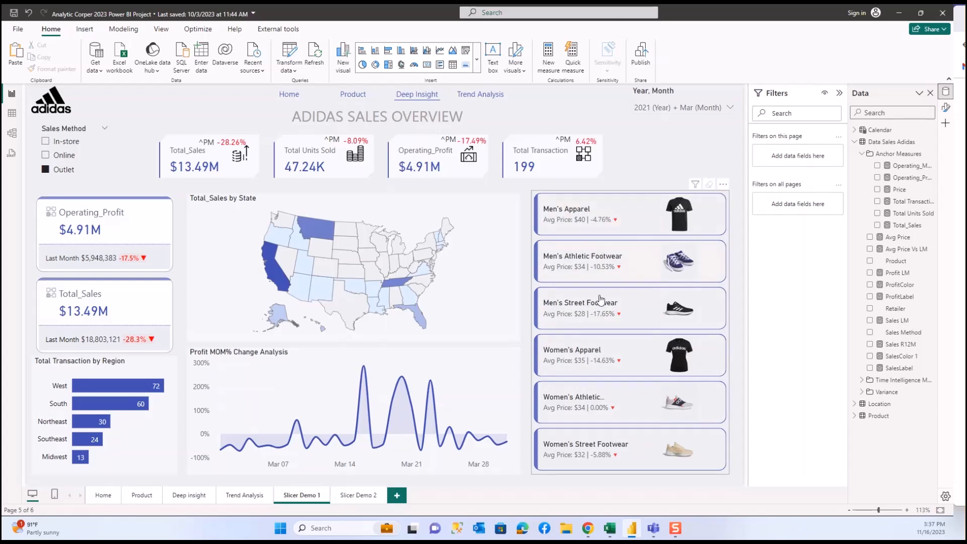
Filter the Slicer Demo 1 page by each product in turn with the image slicer, from Men's Apparel to Women's Street Footwear
{"action": "left_click", "coordinate": [610, 225]}
{"action": "left_click", "coordinate": [611, 226]}
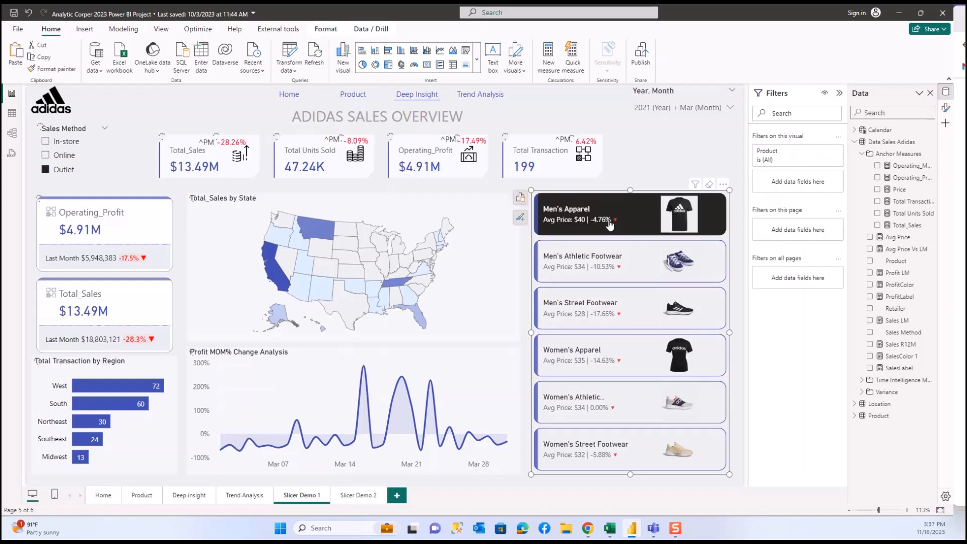
{"action": "left_click", "coordinate": [634, 276]}
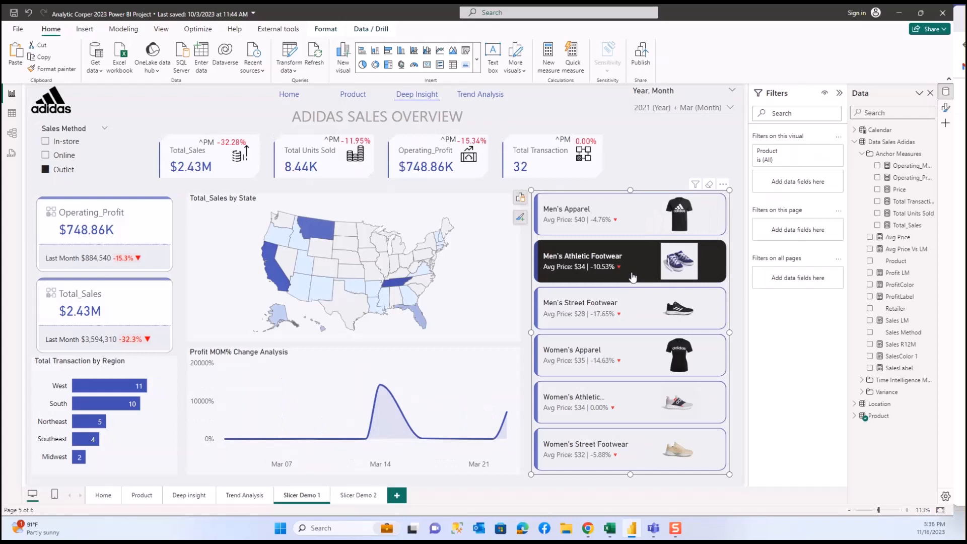
{"action": "left_click", "coordinate": [634, 302]}
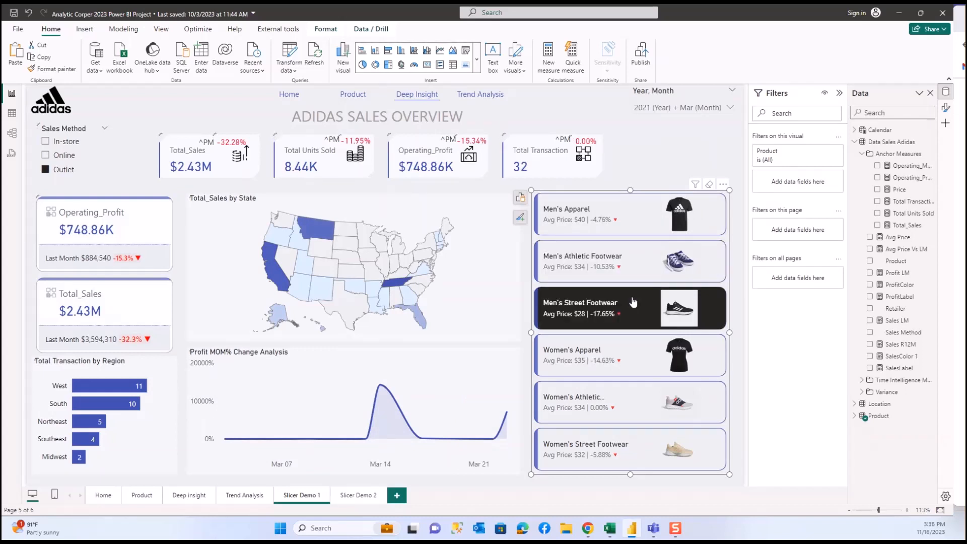
{"action": "left_click", "coordinate": [644, 358]}
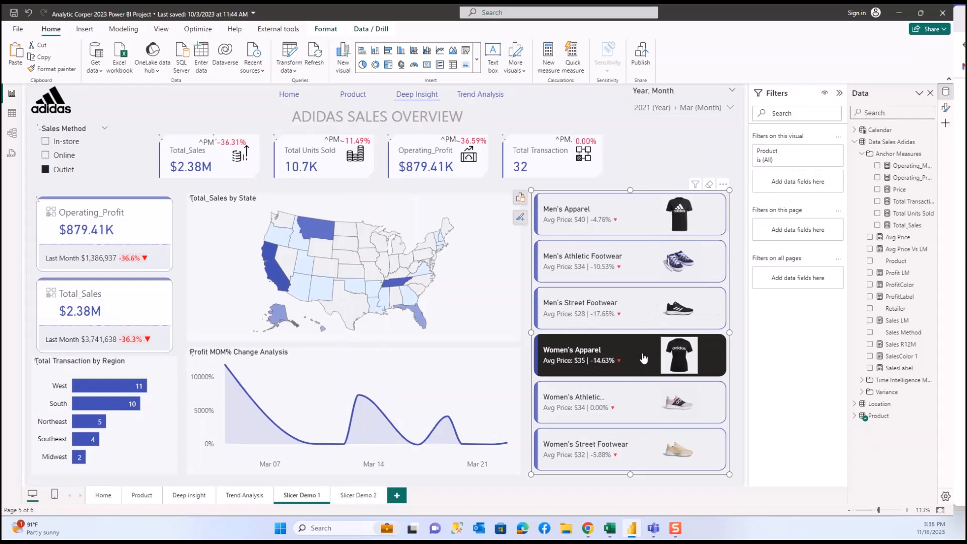
{"action": "left_click", "coordinate": [637, 406]}
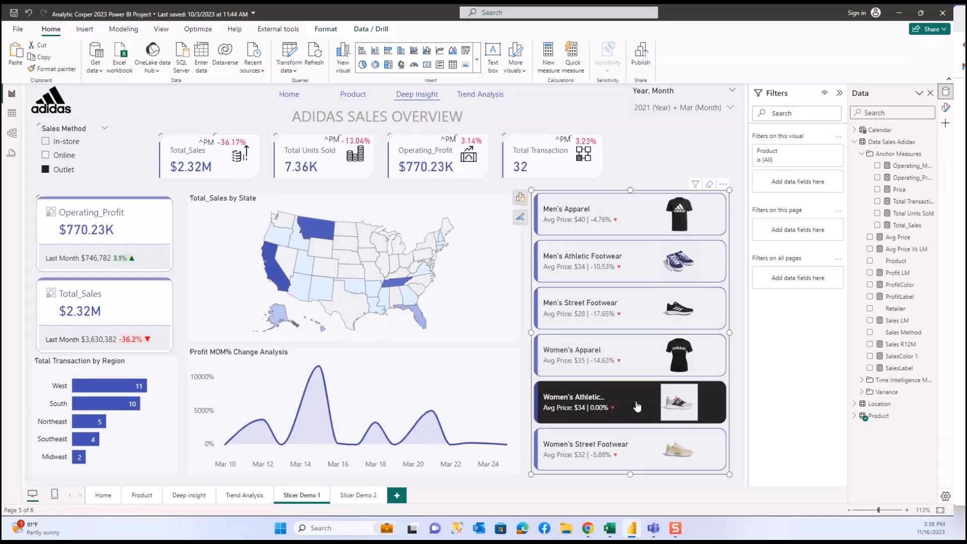
{"action": "left_click", "coordinate": [644, 454]}
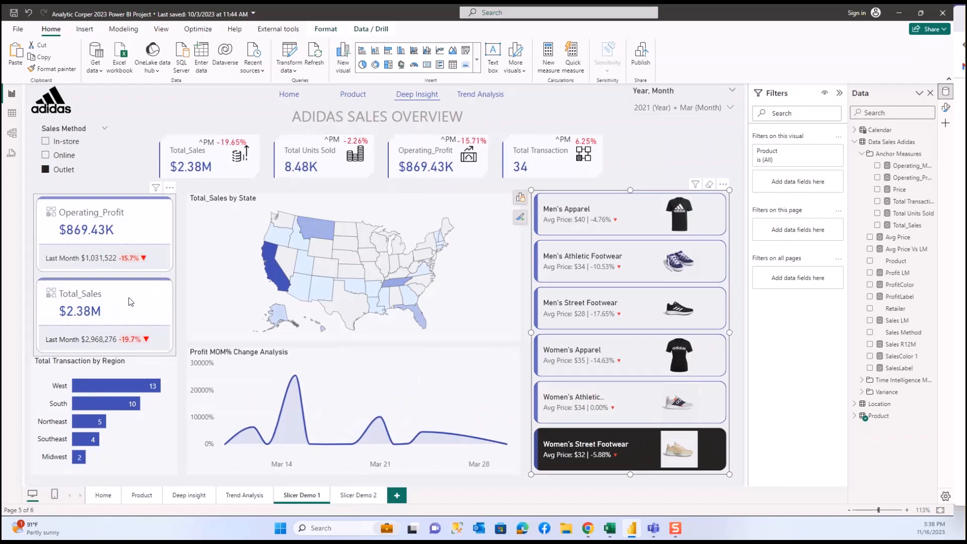
On the Slicer Demo 2 page, try the tile slicer on Men's Street and Athletic Footwear, Women's Apparel, and Women's Street and Athletic Footwear
{"action": "left_click", "coordinate": [372, 498]}
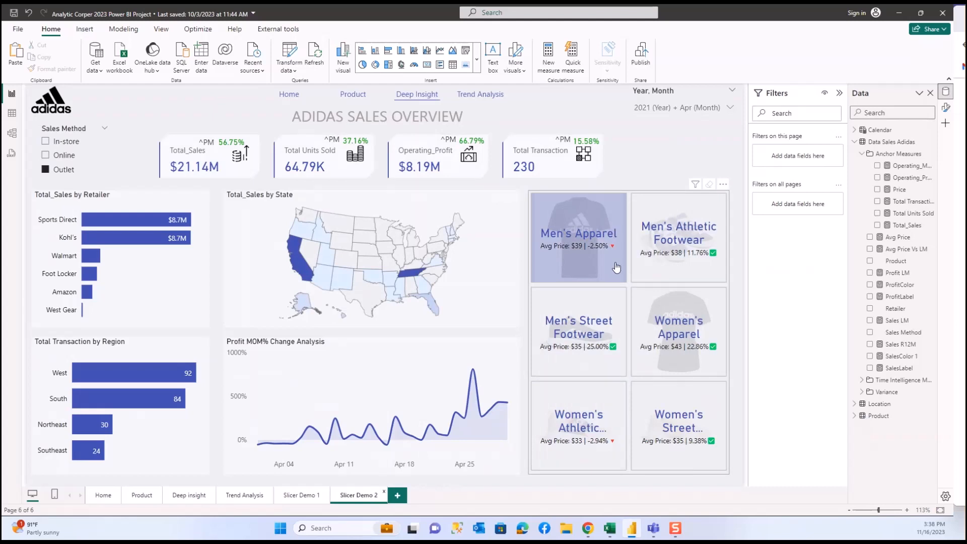
{"action": "left_click", "coordinate": [614, 338]}
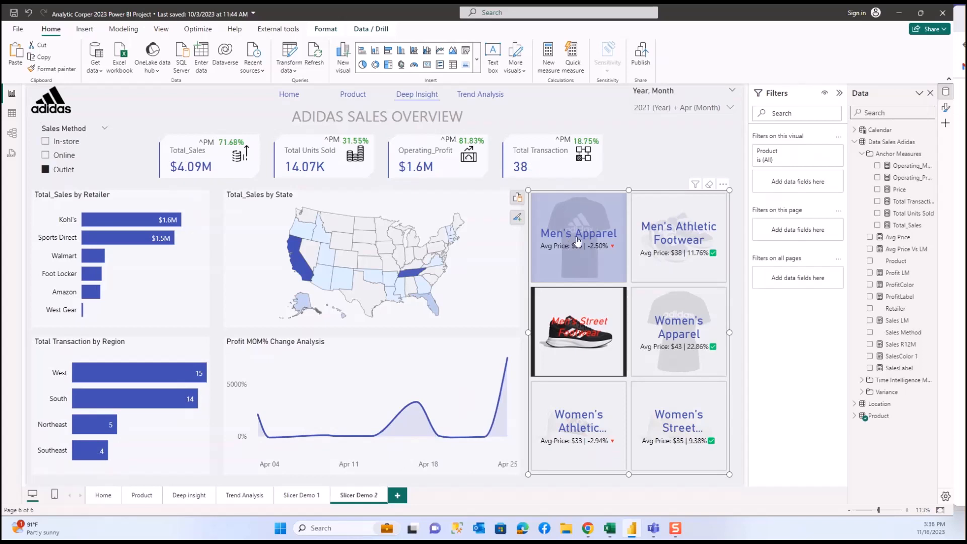
{"action": "left_click", "coordinate": [681, 238]}
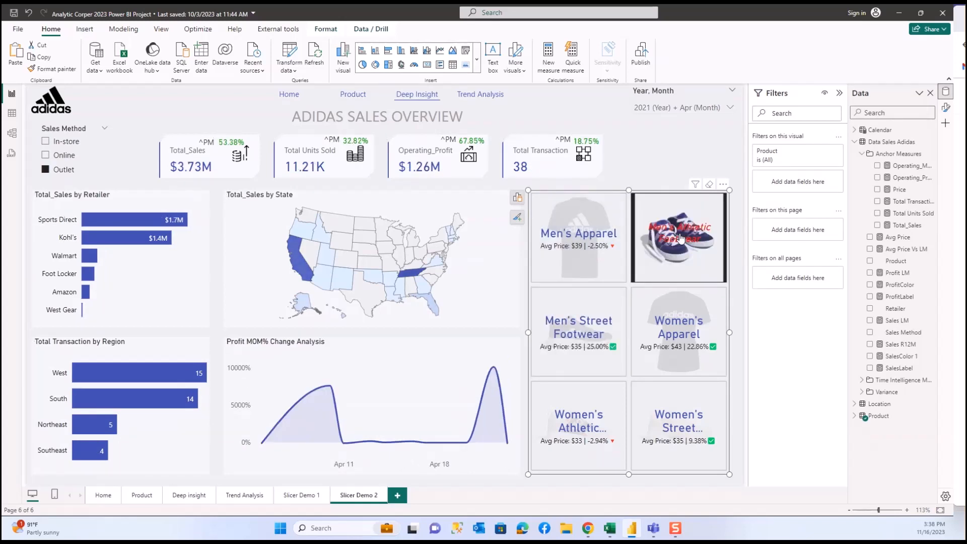
{"action": "left_click", "coordinate": [695, 323]}
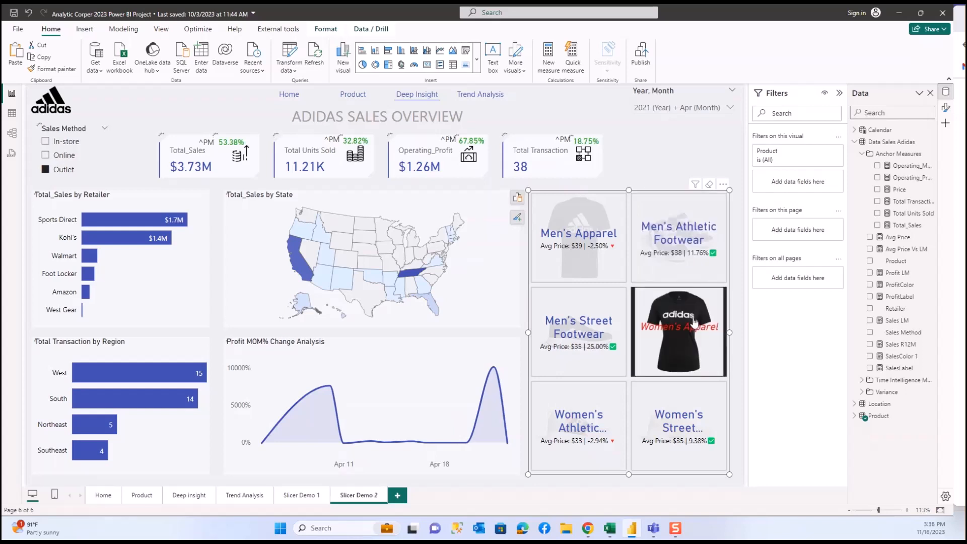
{"action": "left_click", "coordinate": [710, 400]}
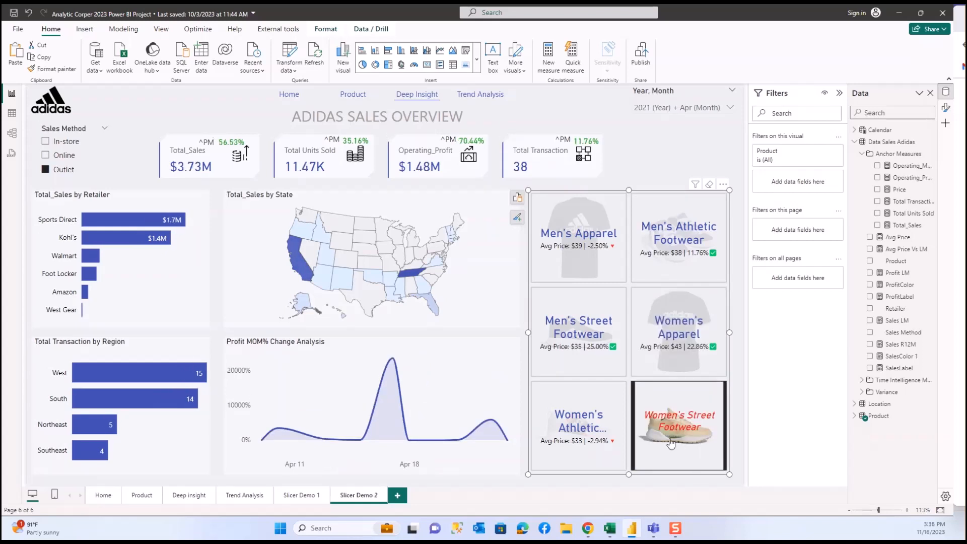
{"action": "left_click", "coordinate": [584, 444]}
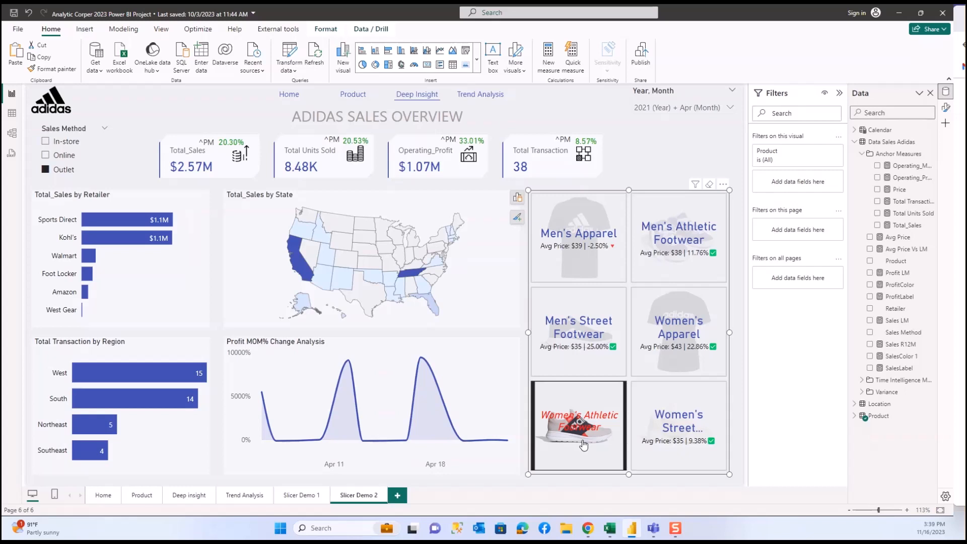
On the Slicer Demo 1 page, move the existing product slicer over the state map and line chart to free its space
{"action": "left_click", "coordinate": [295, 496]}
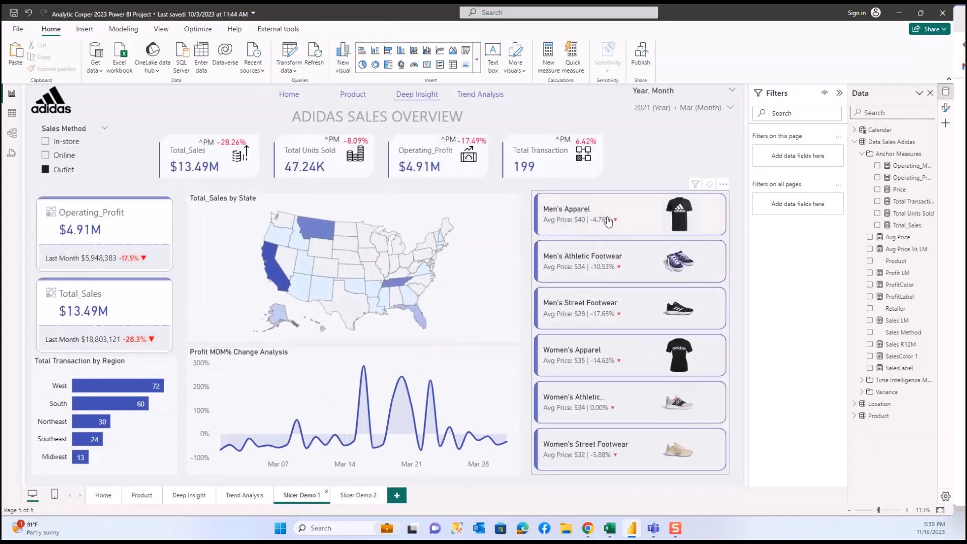
{"action": "left_click", "coordinate": [589, 193]}
{"action": "left_click_drag", "start_coordinate": [589, 193], "coordinate": [365, 208]}
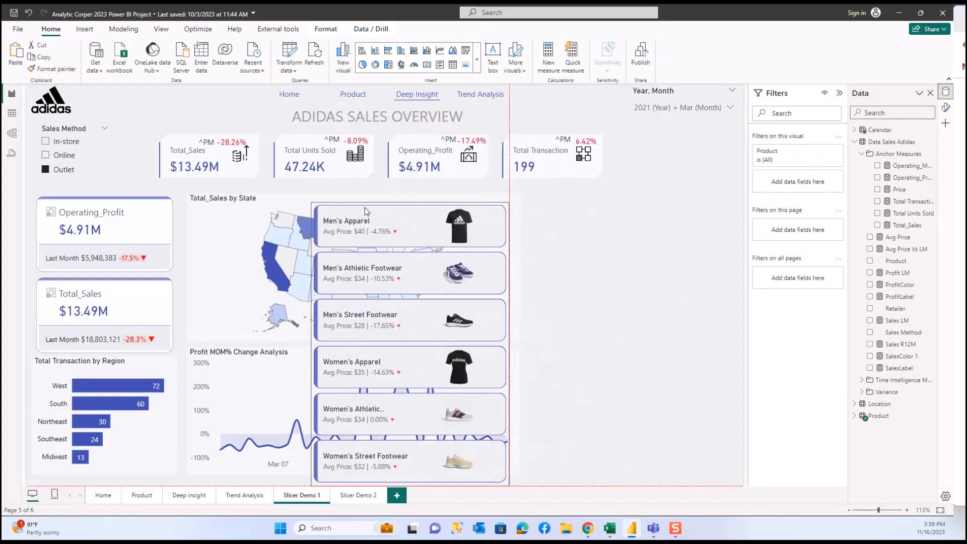
{"action": "left_click", "coordinate": [649, 256]}
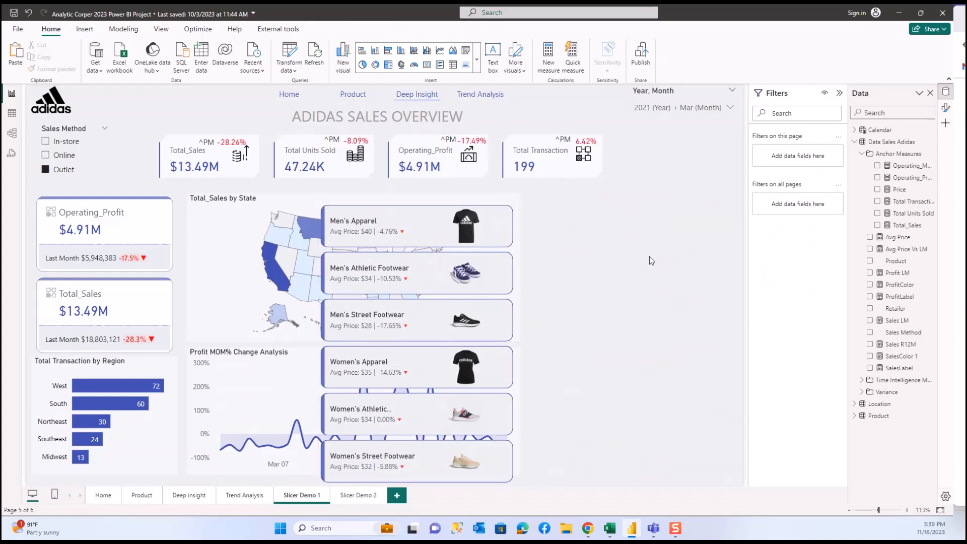
Create a new visual from the Product table's Product field in the free area and widen it slightly
{"action": "left_click", "coordinate": [946, 109]}
{"action": "left_click", "coordinate": [855, 146]}
{"action": "left_click", "coordinate": [856, 144]}
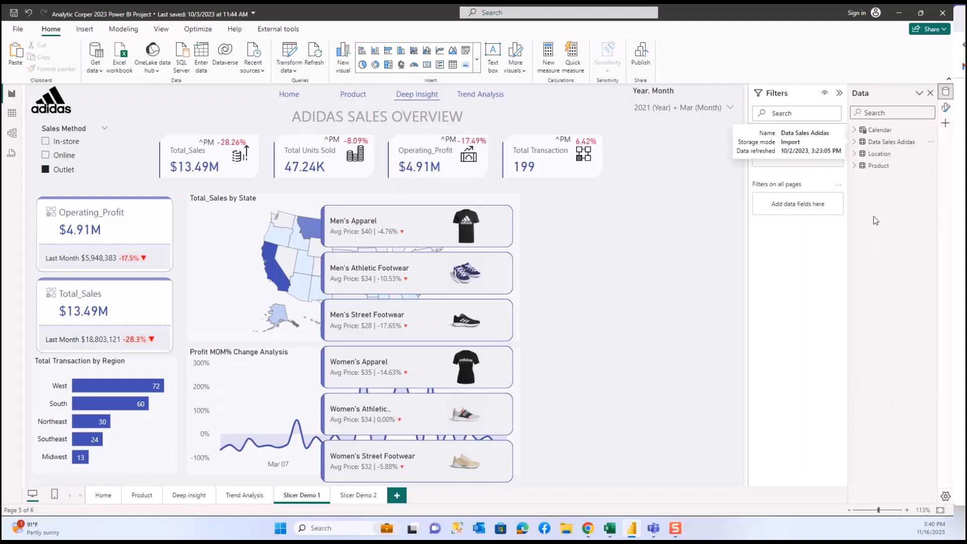
{"action": "left_click", "coordinate": [858, 168]}
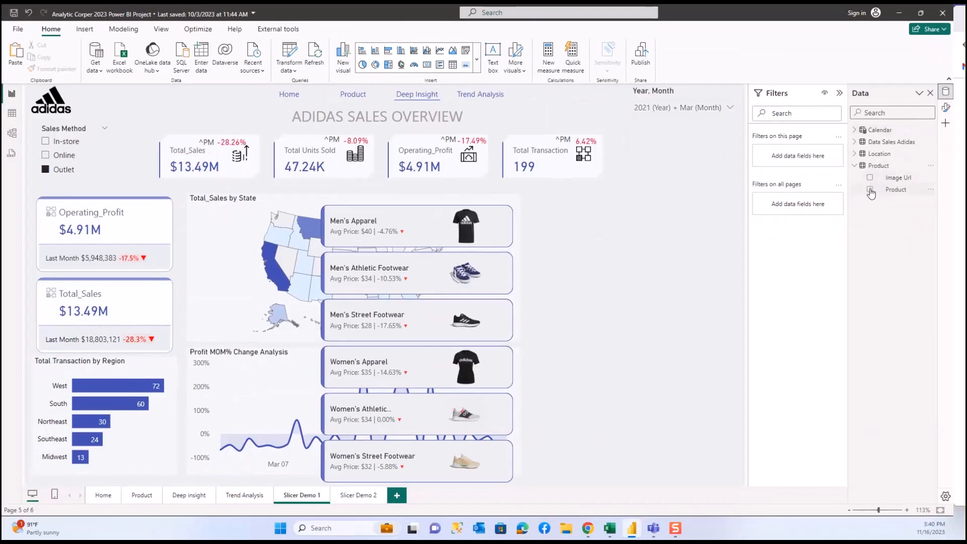
{"action": "left_click", "coordinate": [871, 191]}
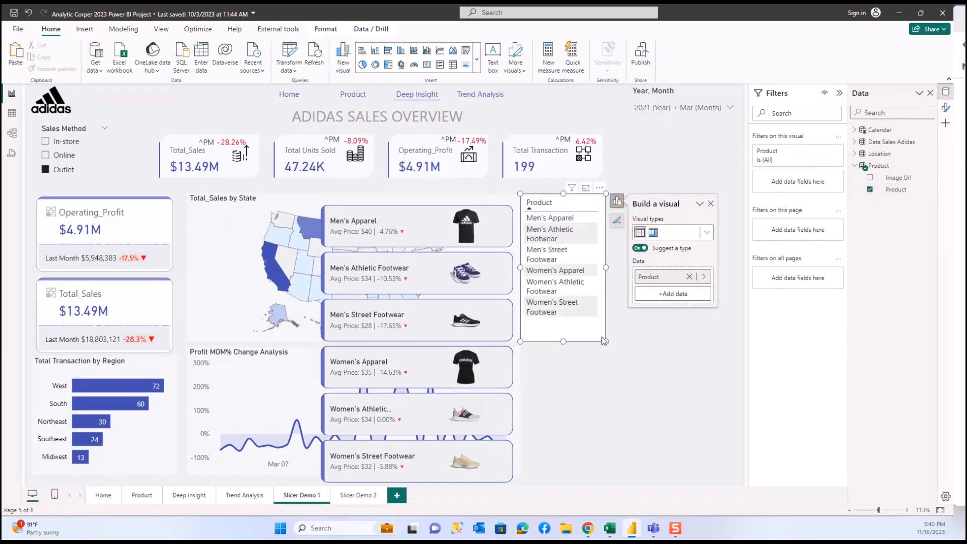
{"action": "left_click_drag", "start_coordinate": [606, 341], "coordinate": [626, 347]}
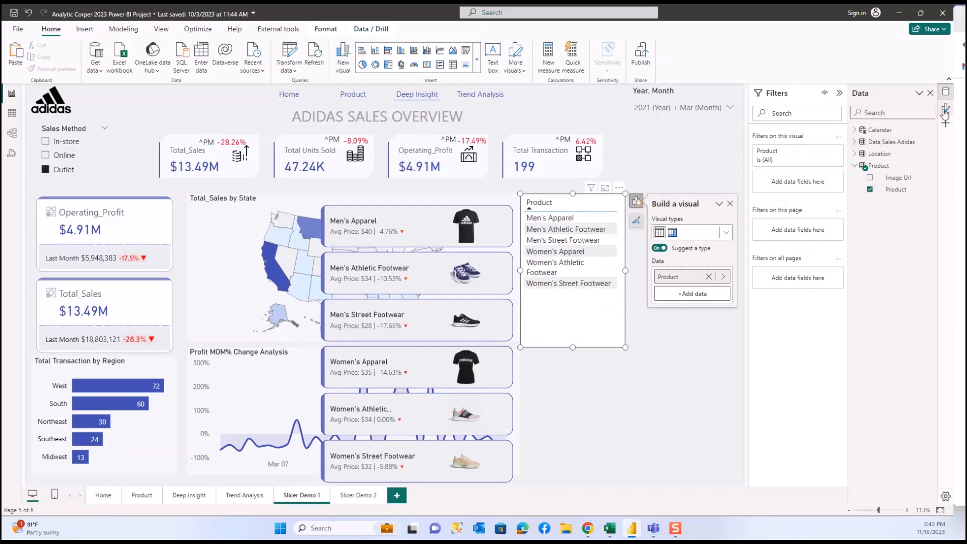
Convert the Product table visual into the new tile-style slicer and enlarge it to fill the free area
{"action": "left_click", "coordinate": [945, 108]}
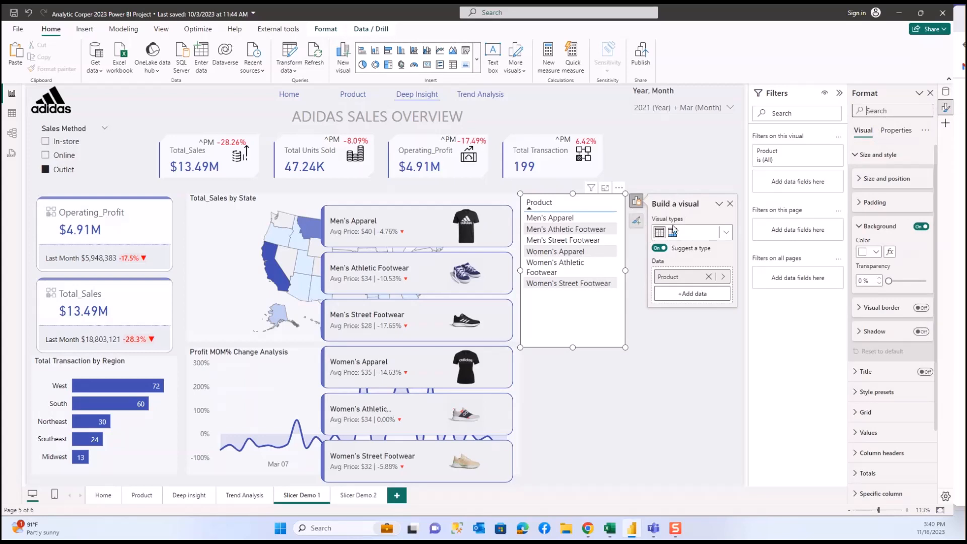
{"action": "left_click", "coordinate": [727, 232]}
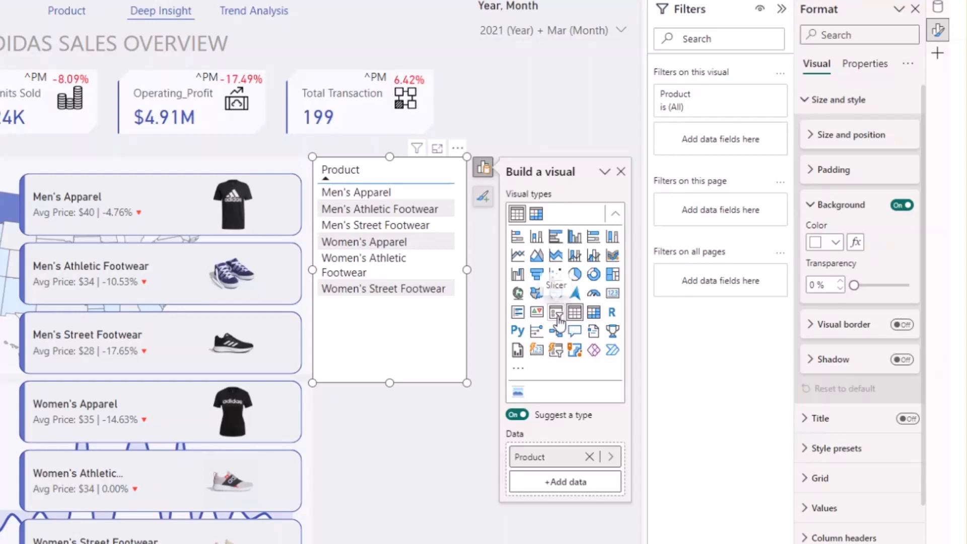
{"action": "left_click", "coordinate": [558, 357]}
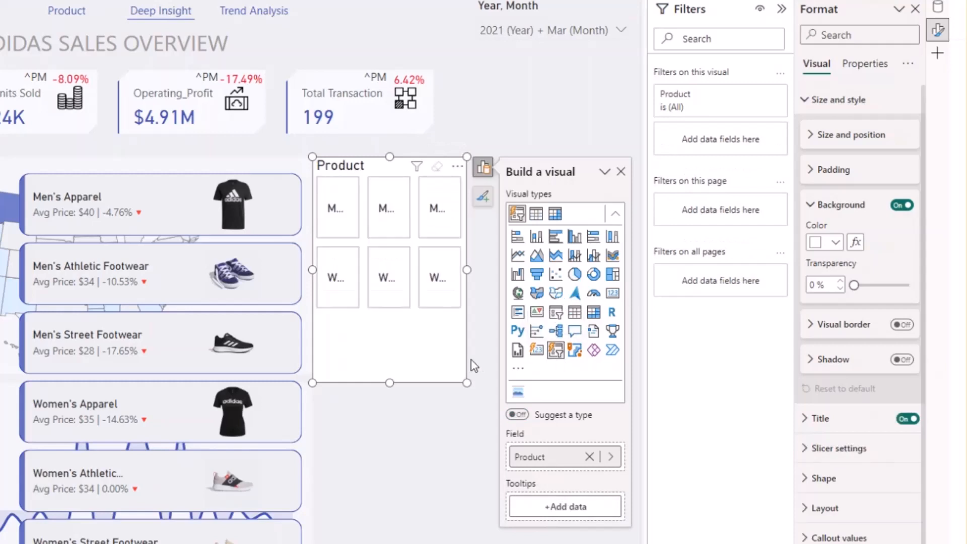
{"action": "left_click_drag", "start_coordinate": [468, 384], "coordinate": [618, 447]}
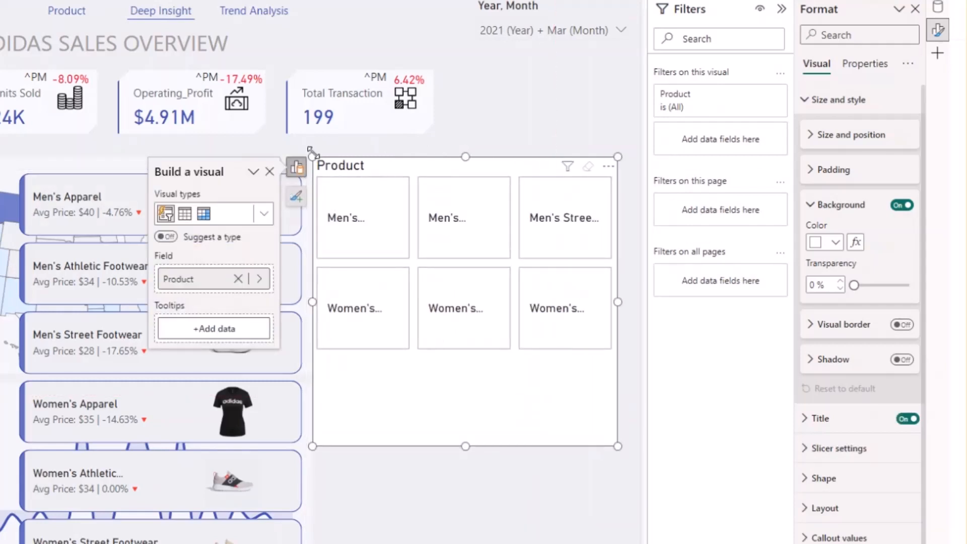
{"action": "left_click_drag", "start_coordinate": [312, 157], "coordinate": [350, 168]}
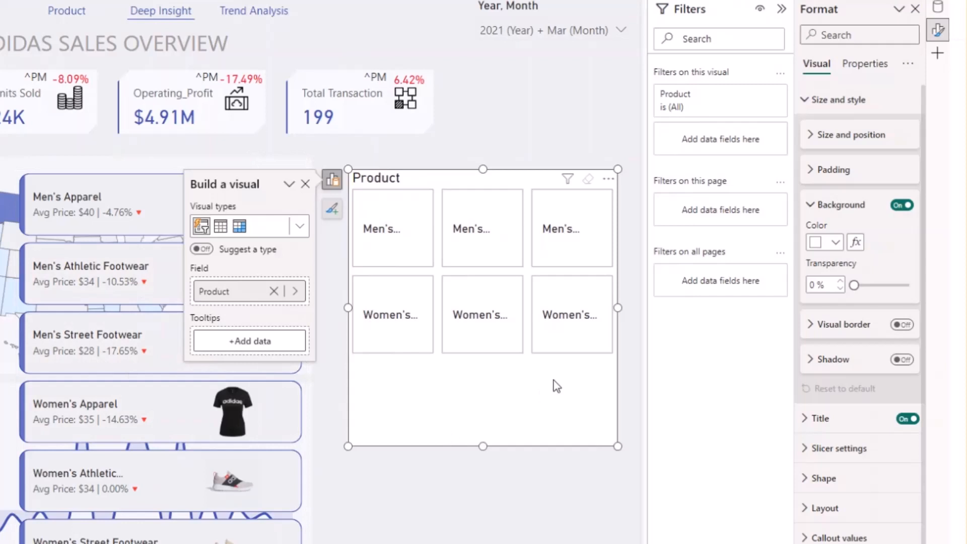
Review the new slicer's size and position settings and turn off its background
{"action": "left_click", "coordinate": [804, 104]}
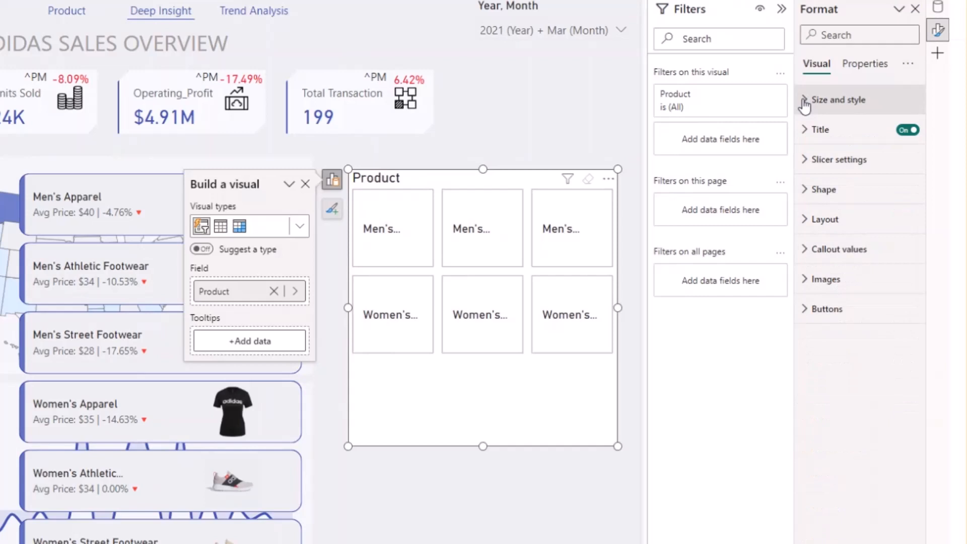
{"action": "left_click", "coordinate": [804, 103]}
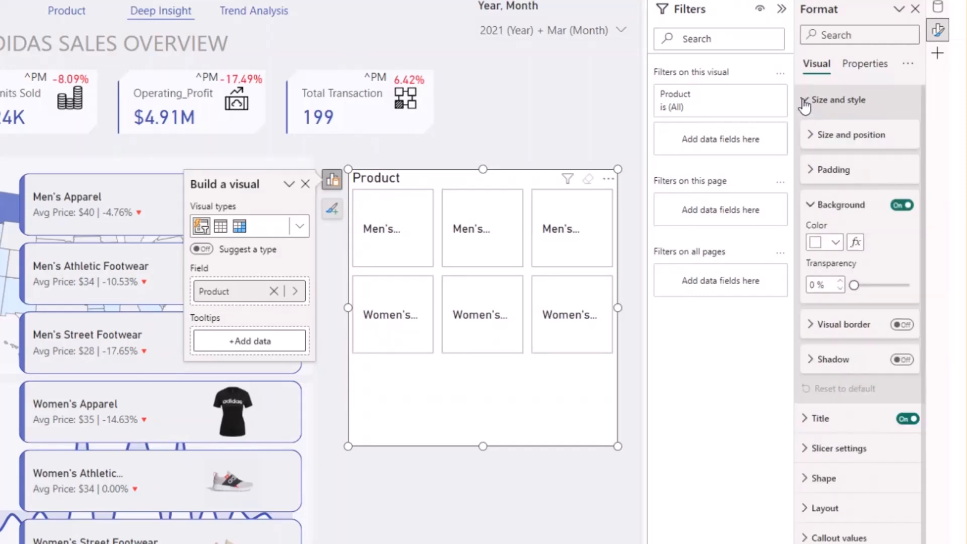
{"action": "left_click", "coordinate": [815, 135]}
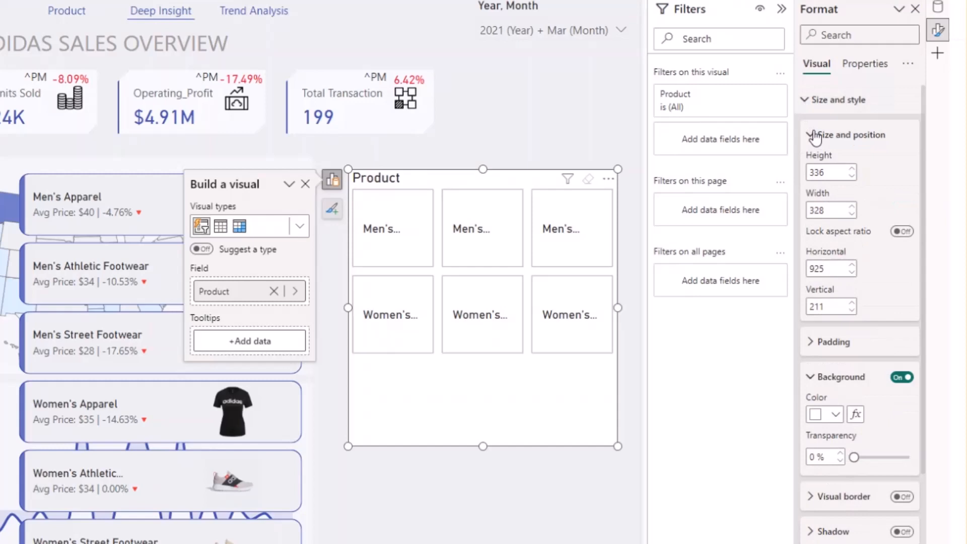
{"action": "left_click", "coordinate": [816, 135]}
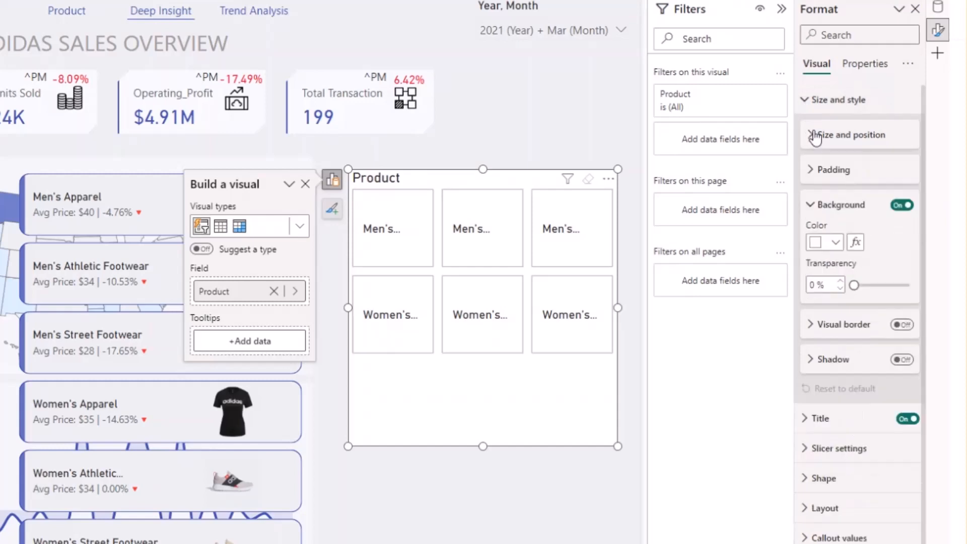
{"action": "left_click", "coordinate": [902, 206]}
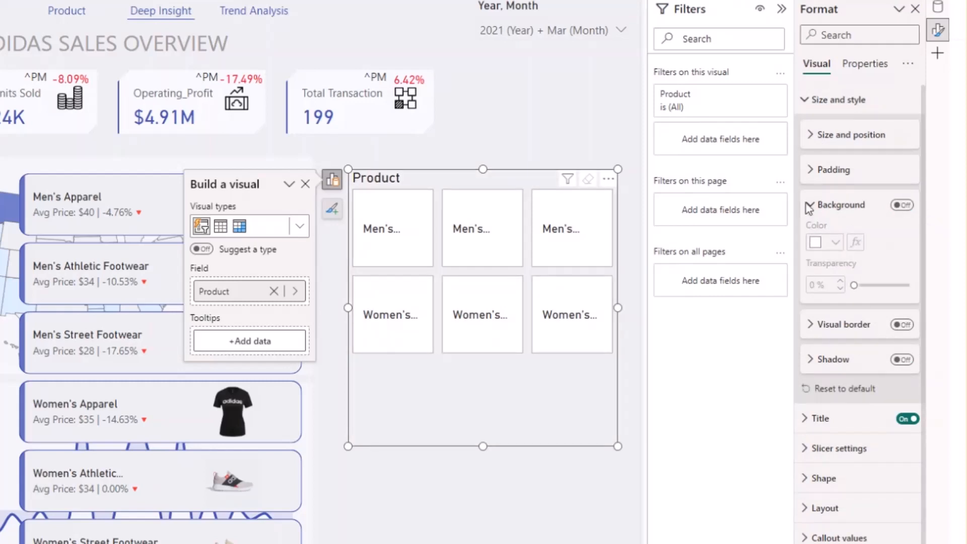
Try Force selection in the new product slicer's selection settings and switch it off again, keeping Single select on
{"action": "scroll", "coordinate": [815, 450], "scroll_direction": "down", "scroll_amount": 1}
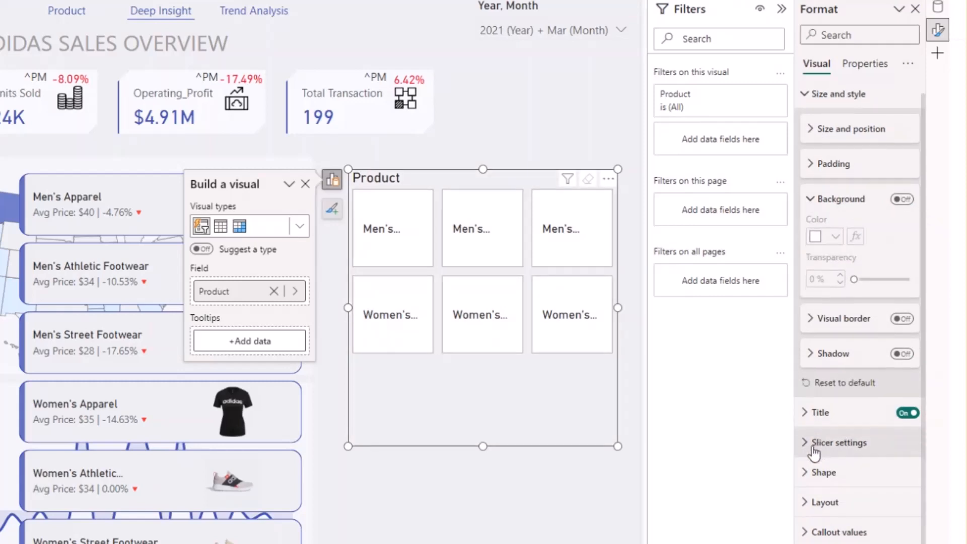
{"action": "left_click", "coordinate": [815, 450]}
{"action": "scroll", "coordinate": [808, 454], "scroll_direction": "down", "scroll_amount": 3}
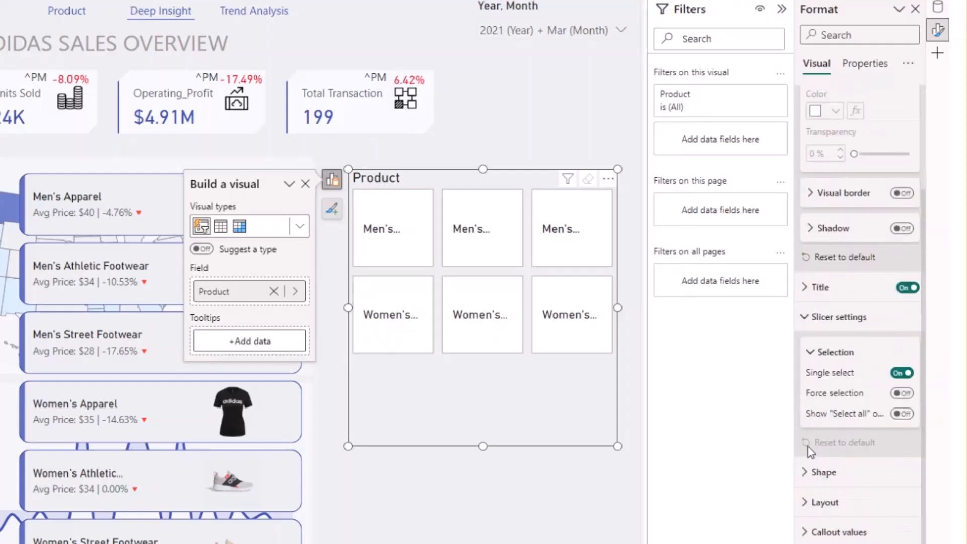
{"action": "left_click", "coordinate": [897, 398]}
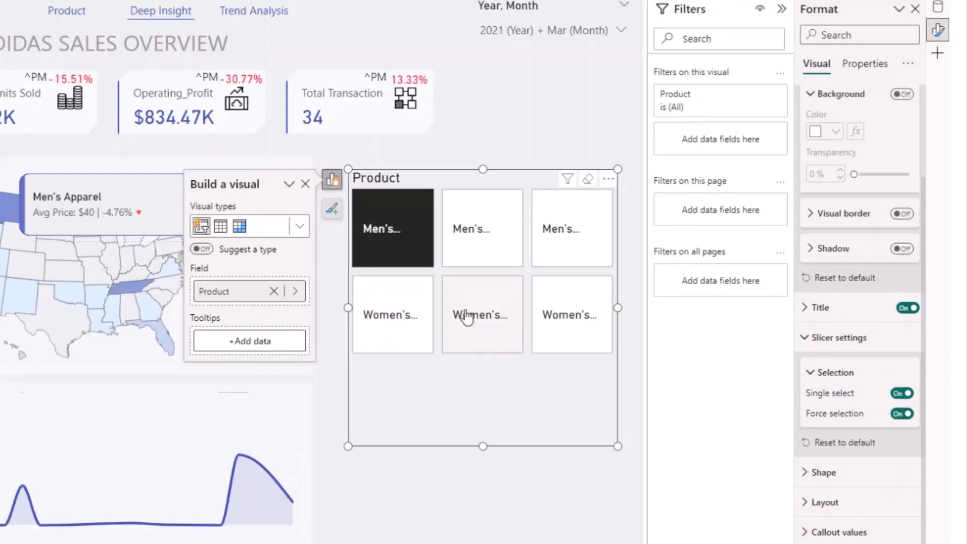
{"action": "left_click", "coordinate": [908, 416]}
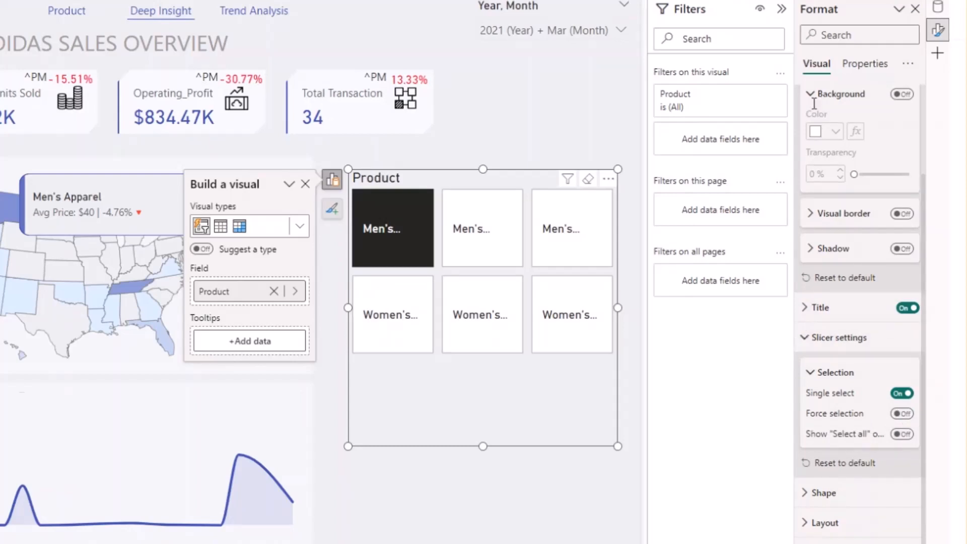
{"action": "scroll", "coordinate": [821, 128], "scroll_direction": "up", "scroll_amount": 3}
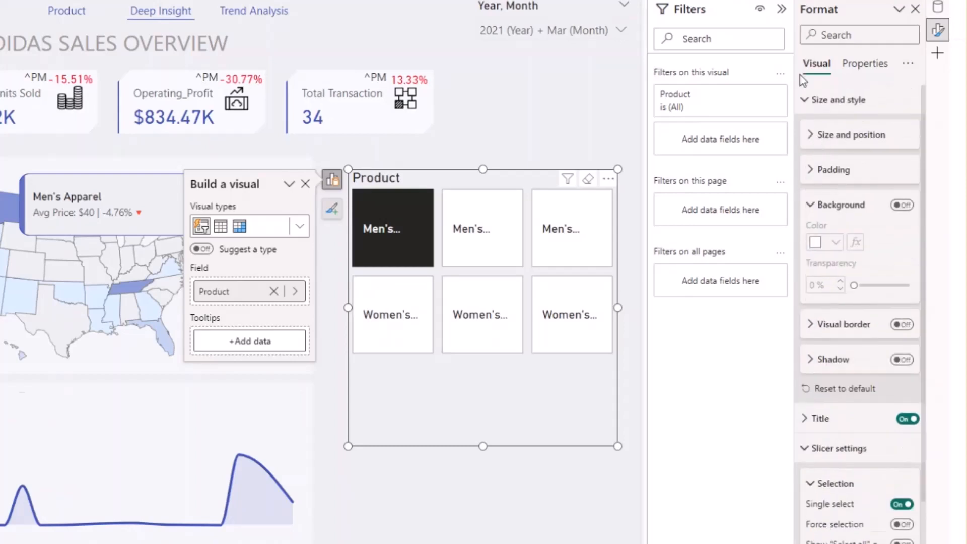
{"action": "left_click", "coordinate": [810, 101]}
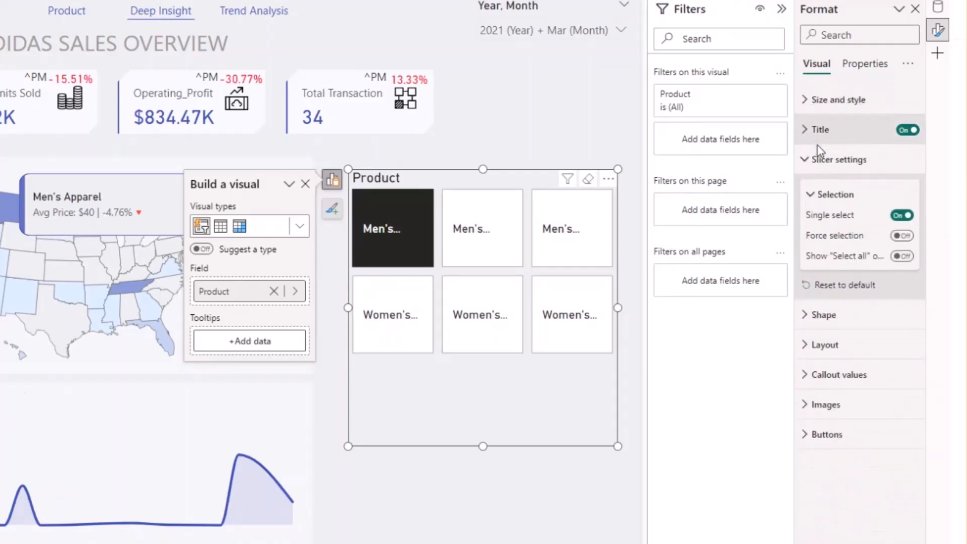
Change the product slicer's tile shape to Rounded Rectangle with 9 px rounded corners
{"action": "left_click", "coordinate": [810, 161]}
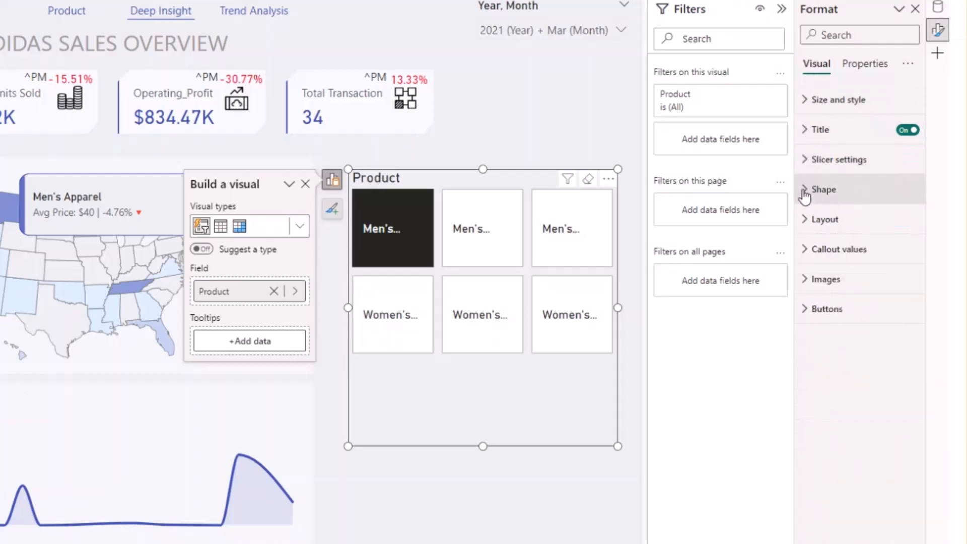
{"action": "left_click", "coordinate": [805, 194]}
{"action": "left_click", "coordinate": [835, 263]}
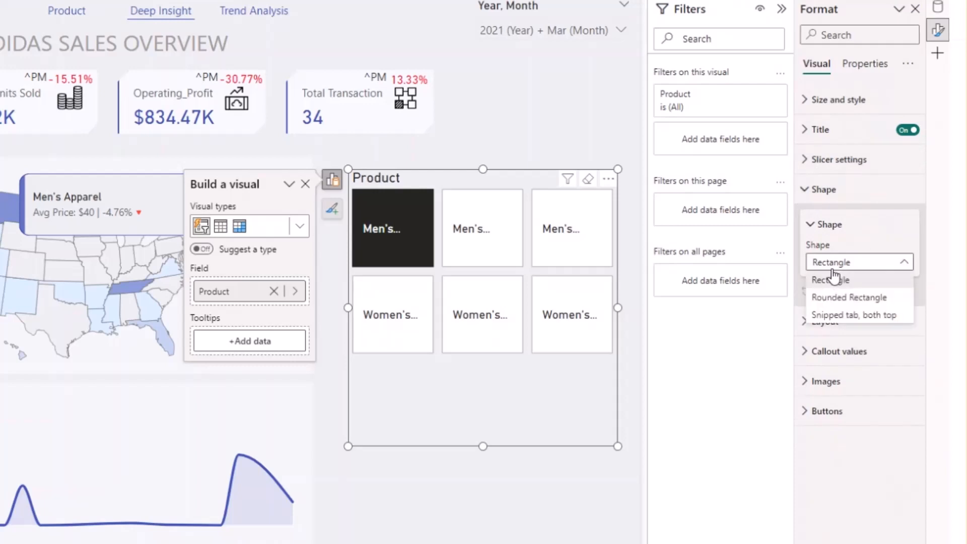
{"action": "left_click", "coordinate": [839, 296]}
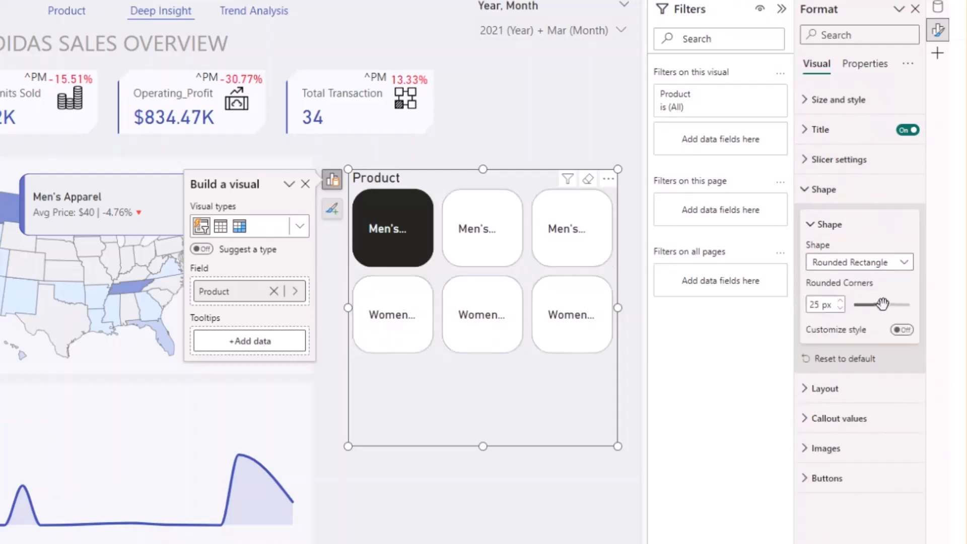
{"action": "left_click_drag", "start_coordinate": [882, 304], "coordinate": [864, 304]}
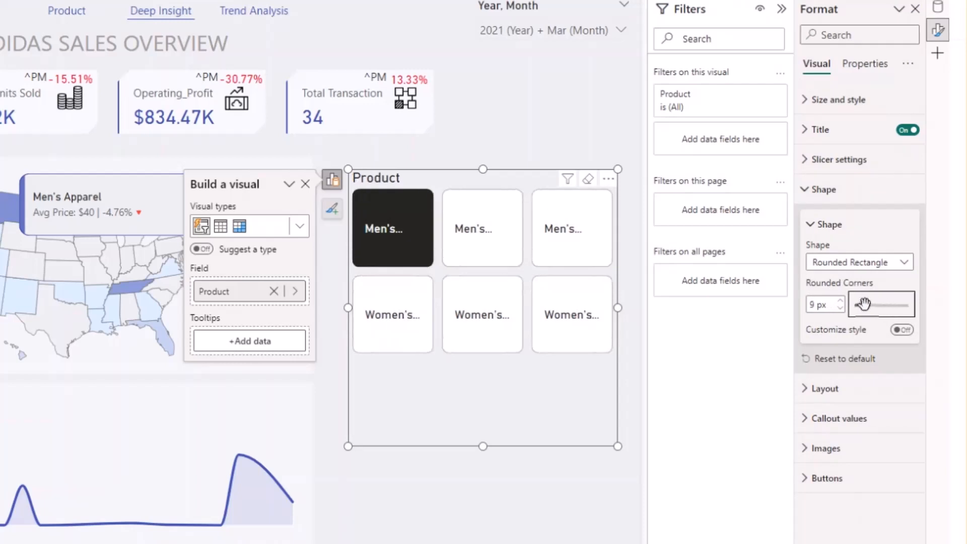
{"action": "left_click", "coordinate": [814, 227]}
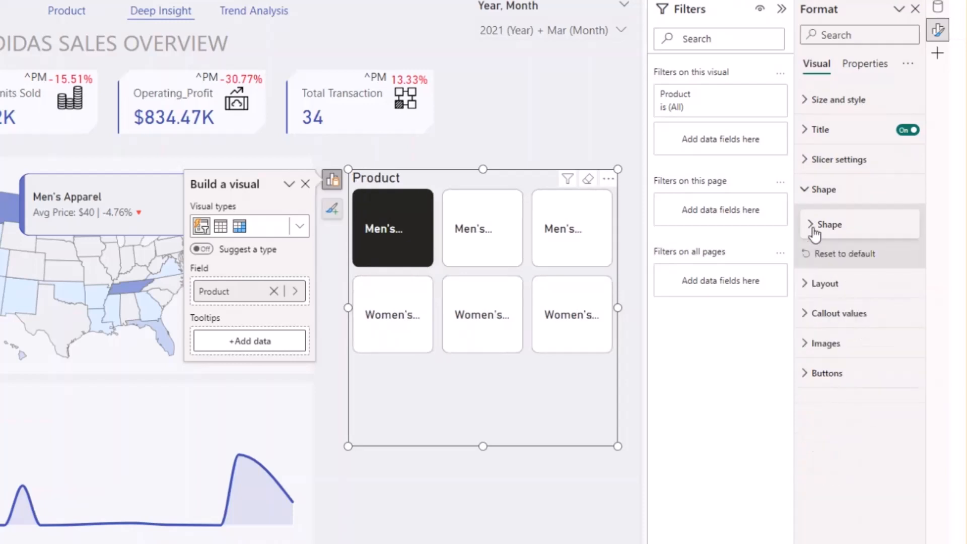
Arrange the slicer tiles in 6 rows and 1 column and enlarge the slicer to about the existing product slicer's height
{"action": "left_click", "coordinate": [820, 285]}
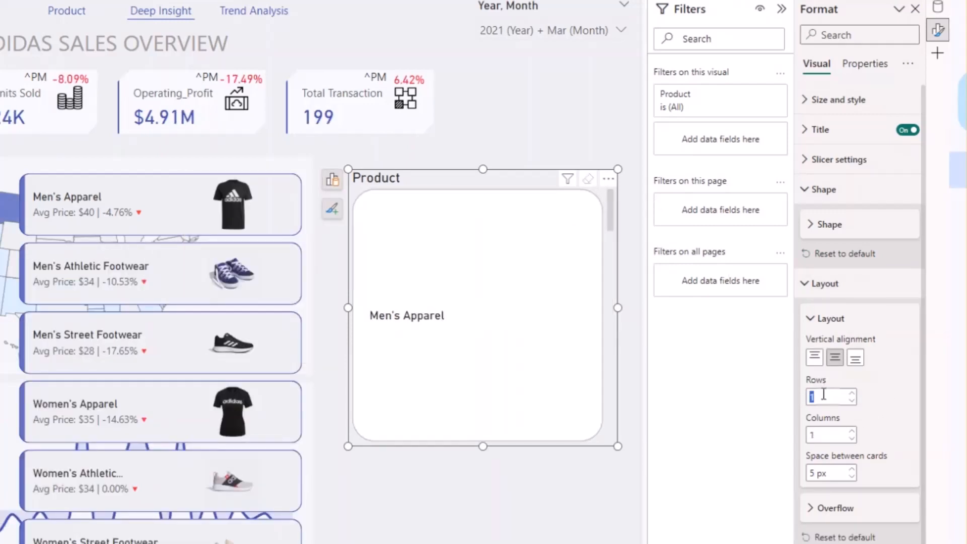
{"action": "type", "text": "6"}
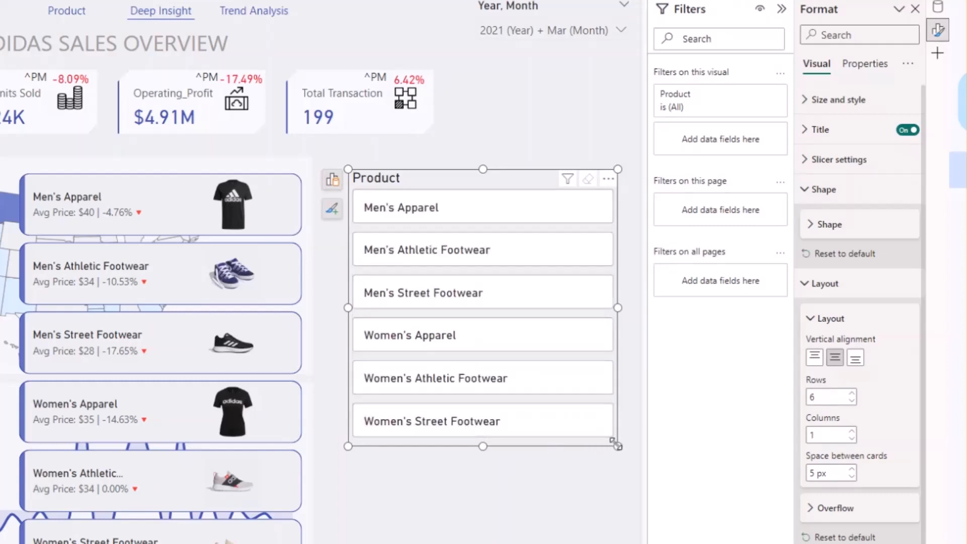
{"action": "left_click_drag", "start_coordinate": [616, 445], "coordinate": [632, 543]}
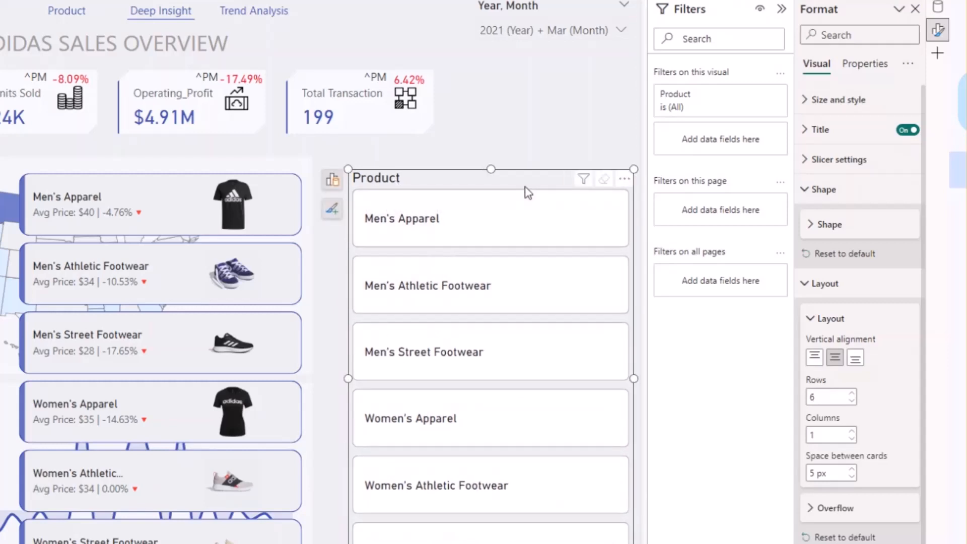
Test the Men's Apparel tile by selecting and deselecting it, and turn off the slicer's title
{"action": "left_click", "coordinate": [473, 208]}
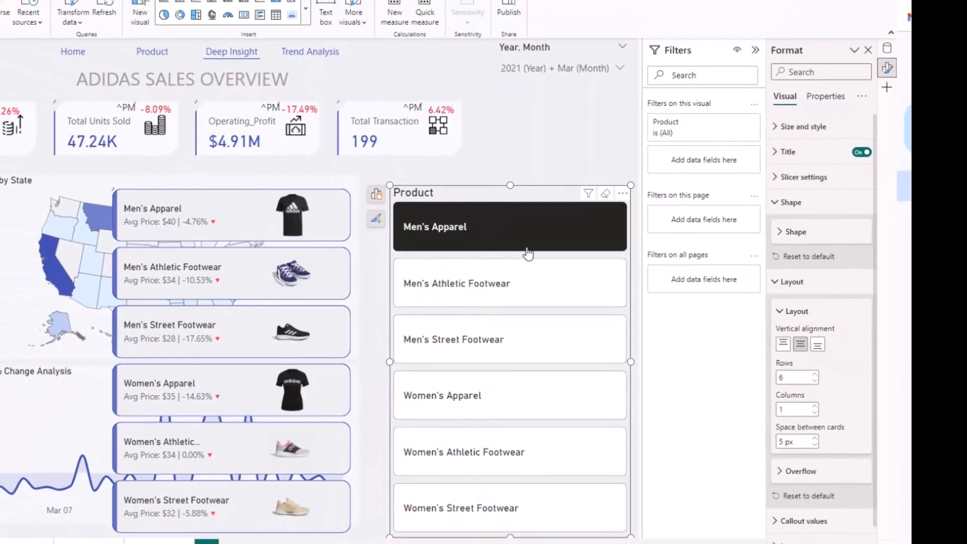
{"action": "left_click", "coordinate": [473, 237]}
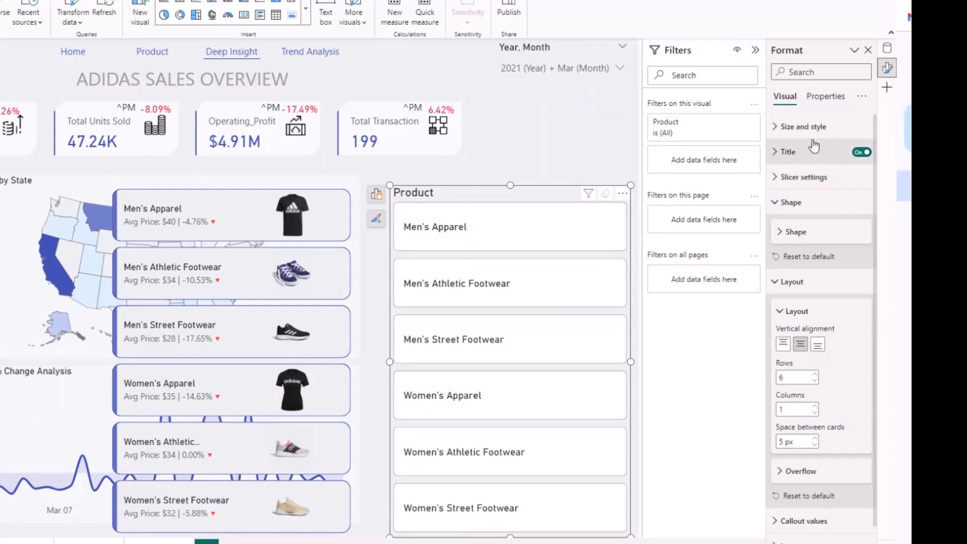
{"action": "left_click", "coordinate": [863, 153]}
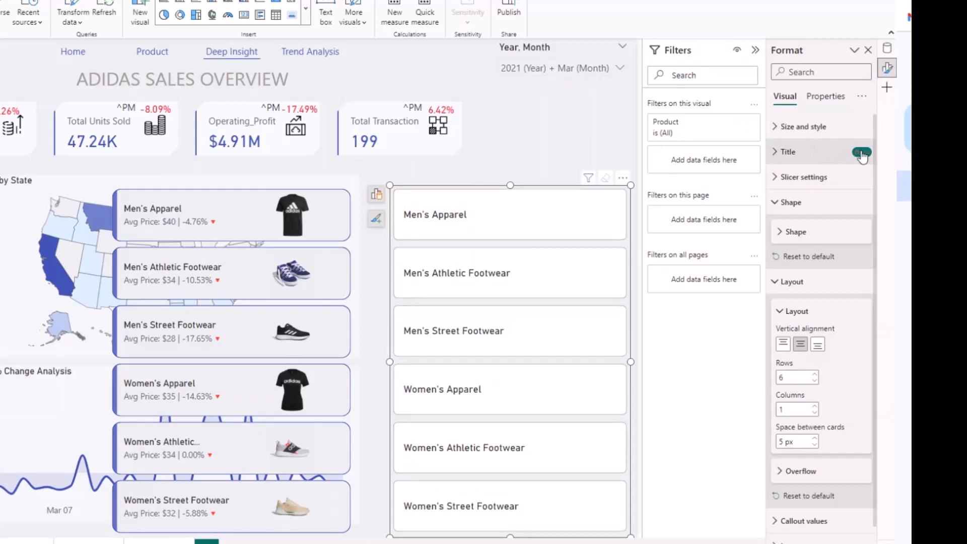
{"action": "left_click", "coordinate": [774, 210]}
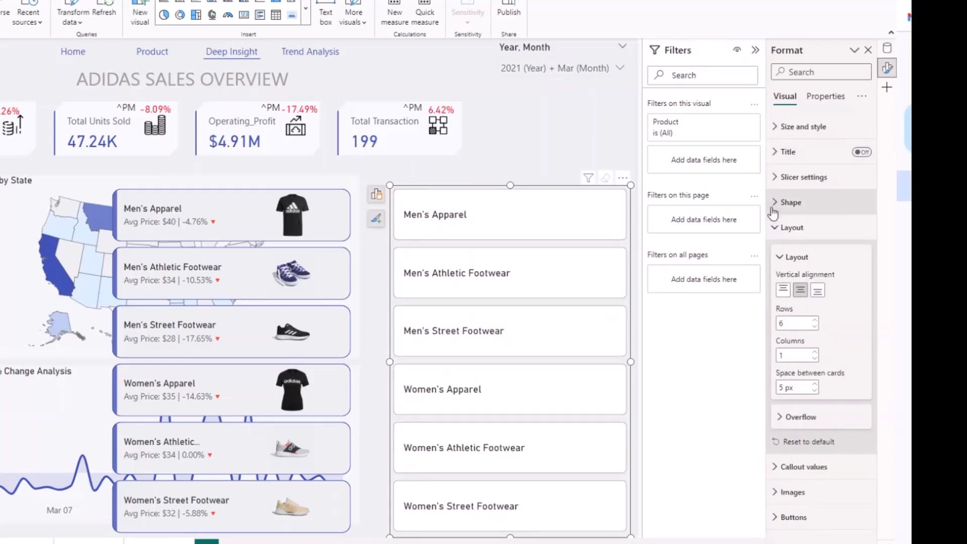
{"action": "left_click", "coordinate": [778, 229]}
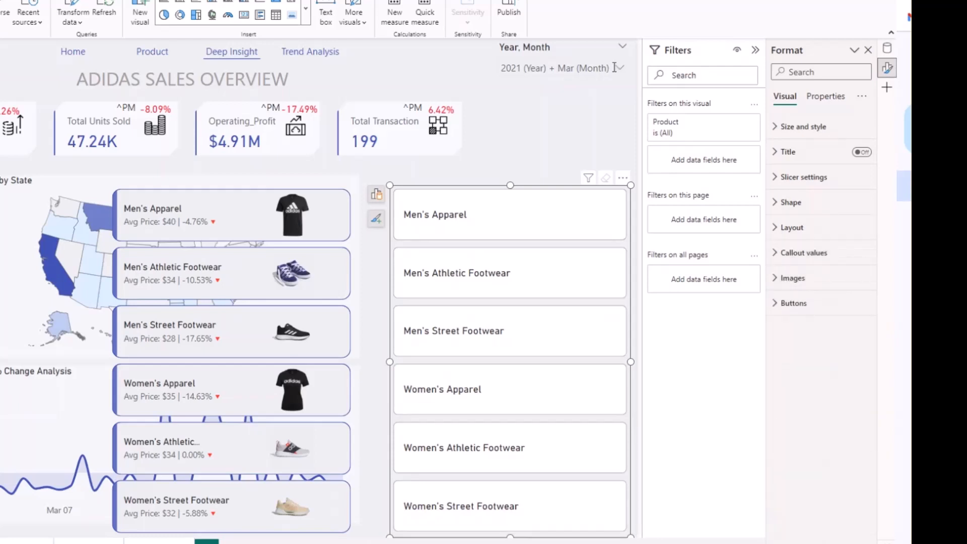
Turn on the label in the slicer's callout values and assign it the Avg Price measure from Data Sales Adidas
{"action": "left_click", "coordinate": [775, 255]}
{"action": "scroll", "coordinate": [834, 408], "scroll_direction": "down", "scroll_amount": 4}
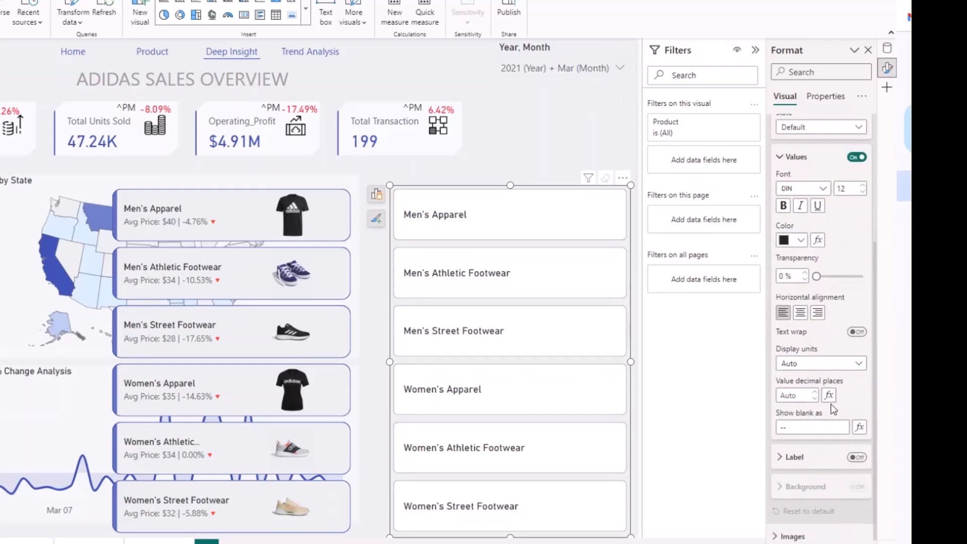
{"action": "scroll", "coordinate": [833, 403], "scroll_direction": "down", "scroll_amount": 1}
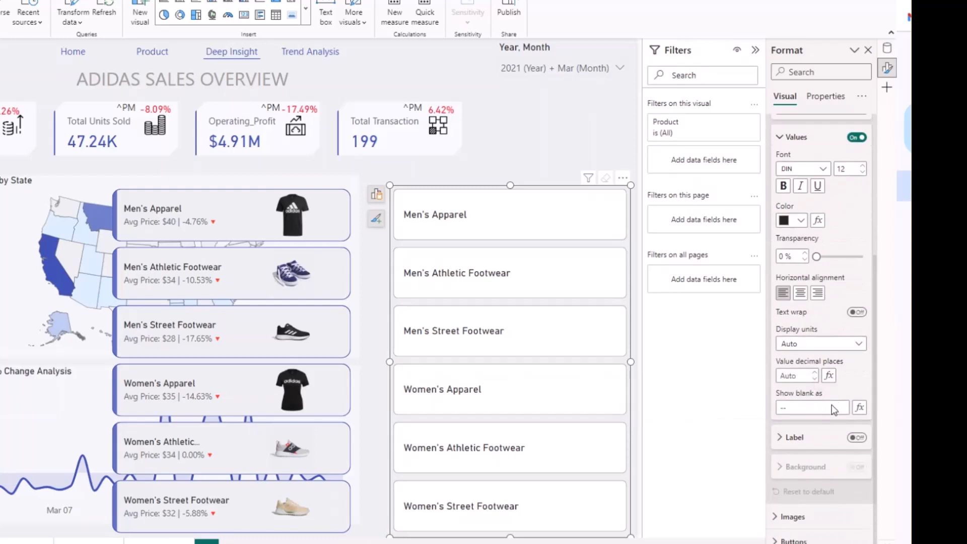
{"action": "left_click", "coordinate": [855, 438]}
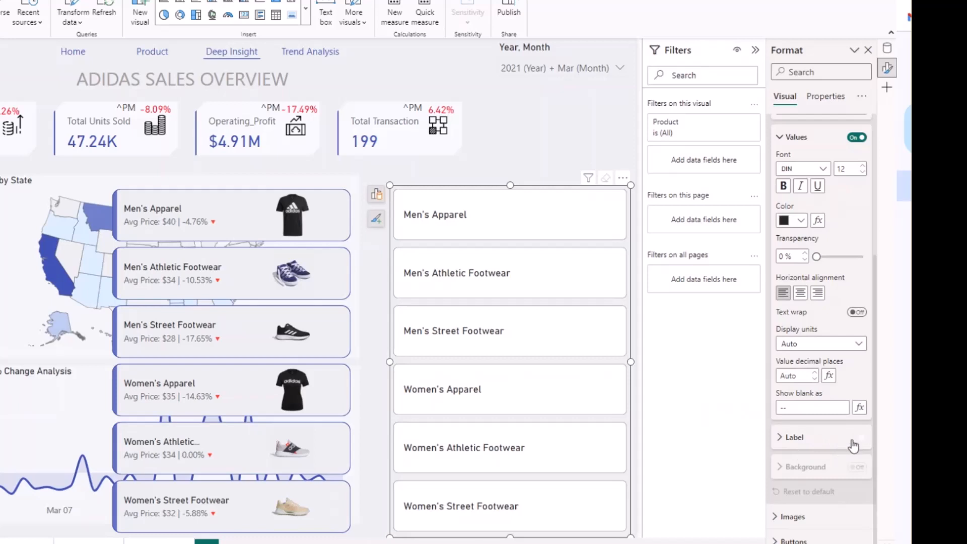
{"action": "left_click", "coordinate": [782, 438]}
{"action": "scroll", "coordinate": [786, 439], "scroll_direction": "down", "scroll_amount": 3}
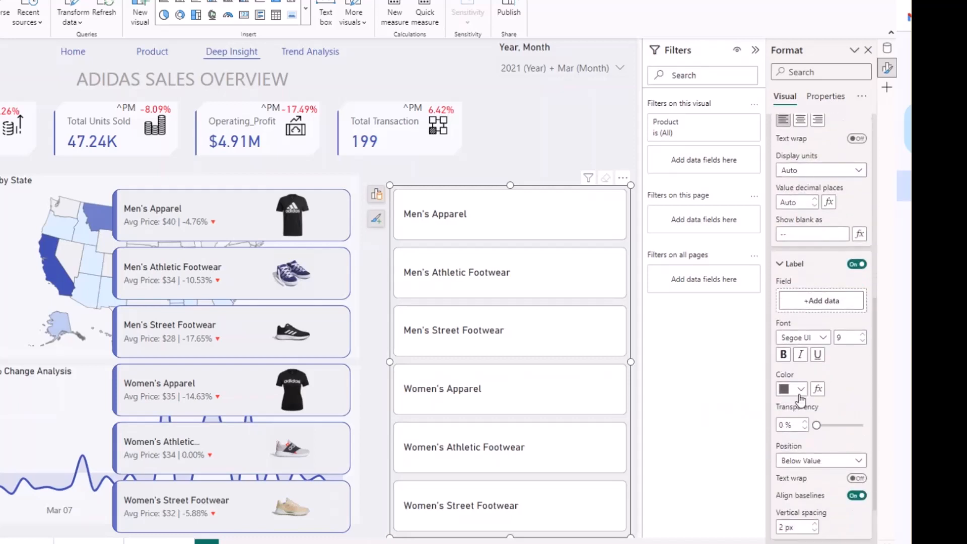
{"action": "left_click", "coordinate": [796, 298]}
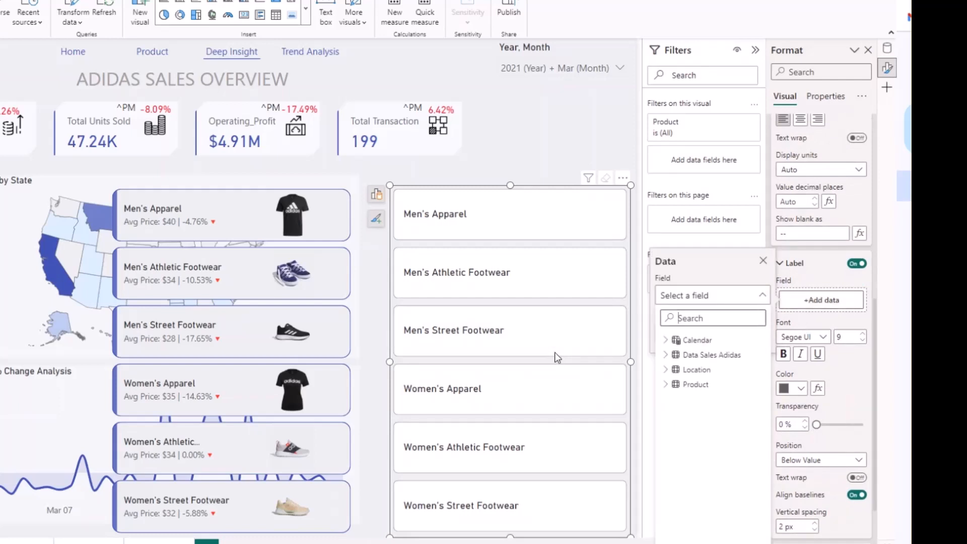
{"action": "left_click", "coordinate": [675, 355]}
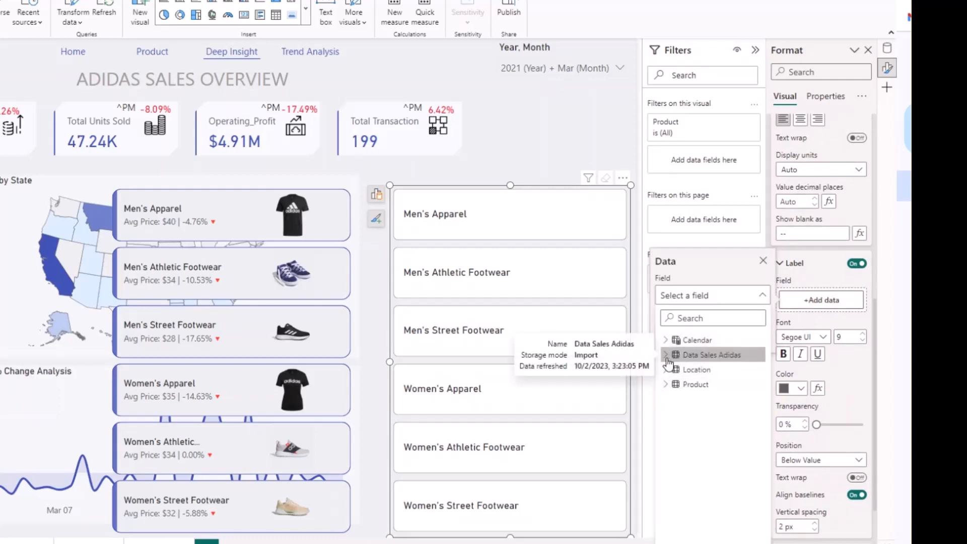
{"action": "left_click", "coordinate": [667, 355]}
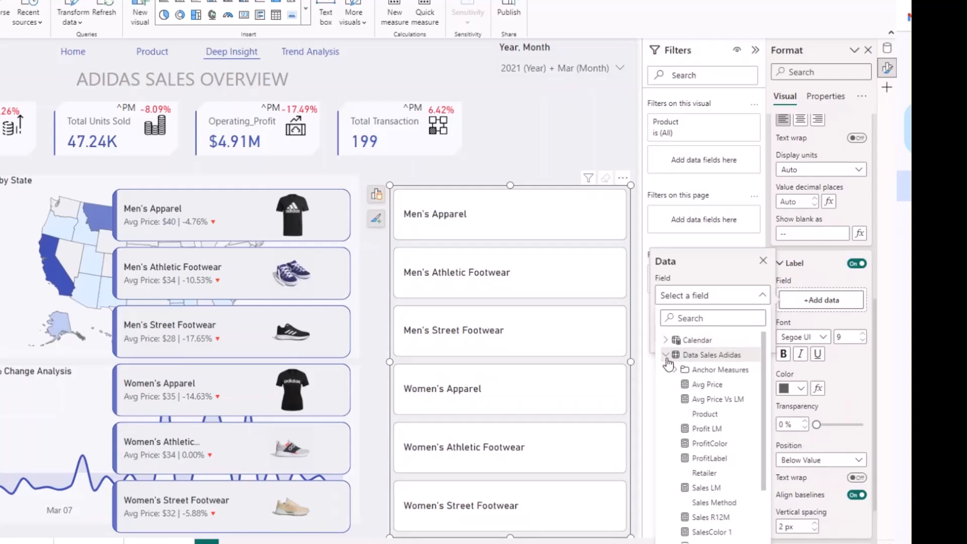
{"action": "left_click", "coordinate": [712, 386]}
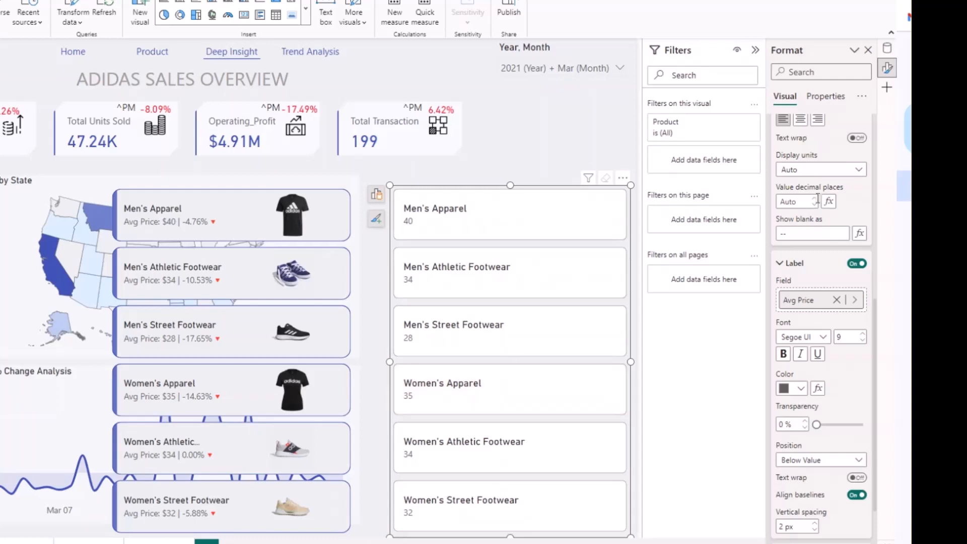
Add the Product table's Image Url field as the slicer's image for the Default state
{"action": "scroll", "coordinate": [809, 415], "scroll_direction": "down", "scroll_amount": 2}
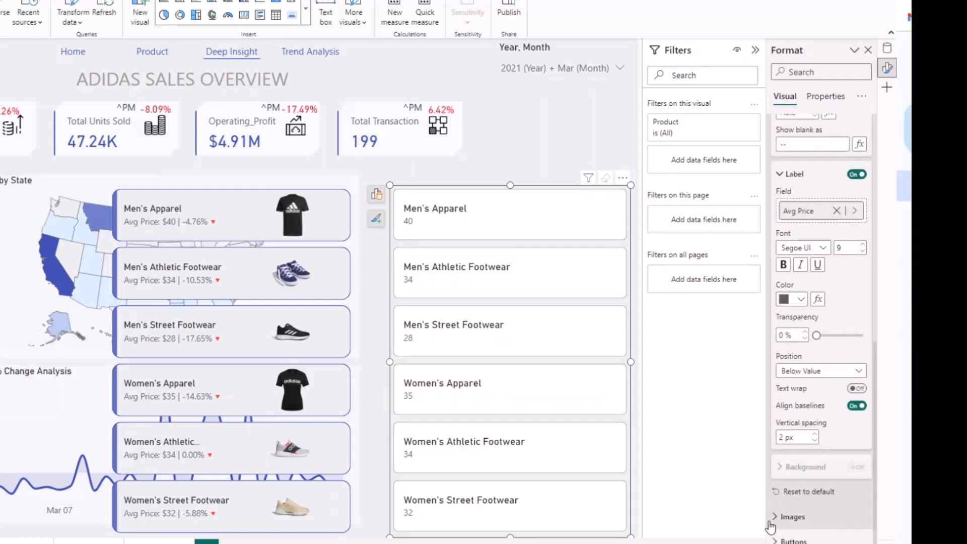
{"action": "left_click", "coordinate": [792, 517]}
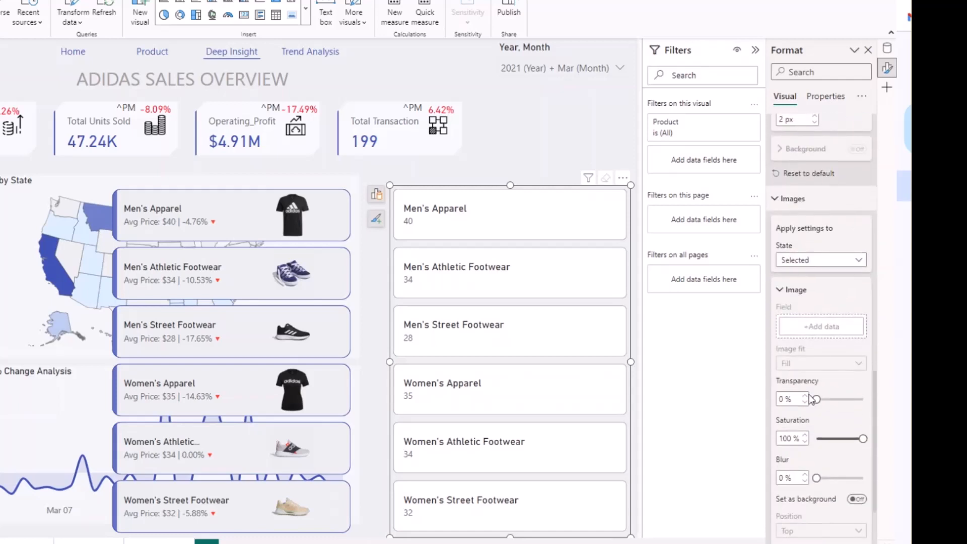
{"action": "left_click", "coordinate": [802, 260]}
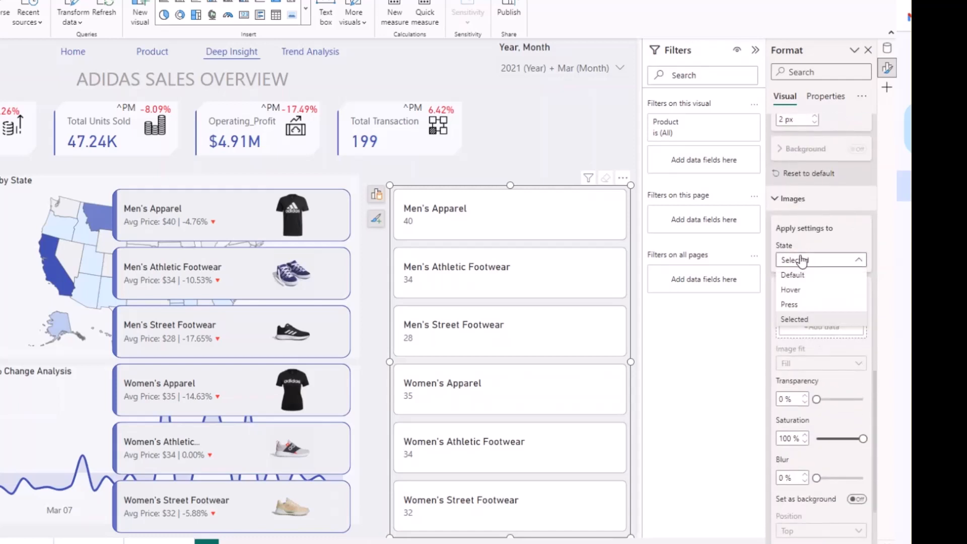
{"action": "left_click", "coordinate": [810, 276]}
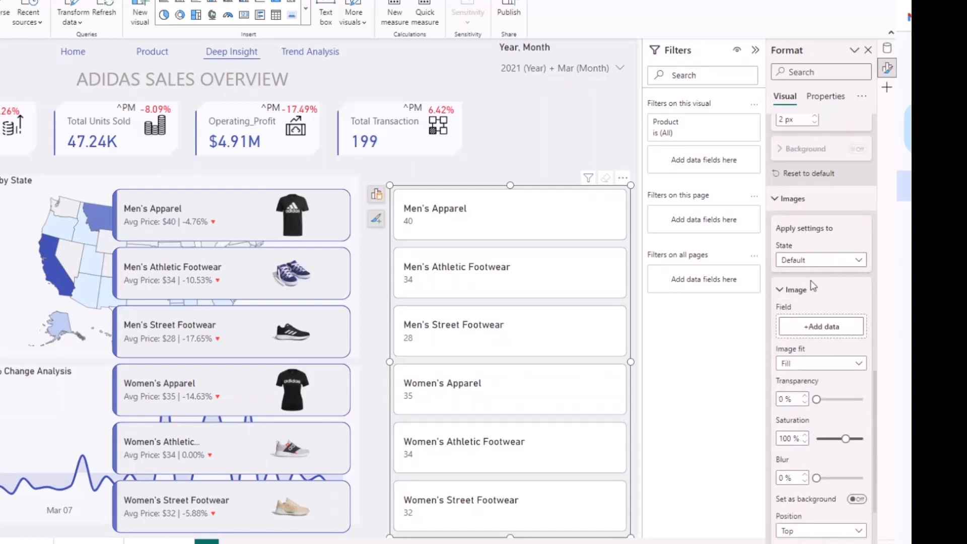
{"action": "left_click", "coordinate": [805, 332]}
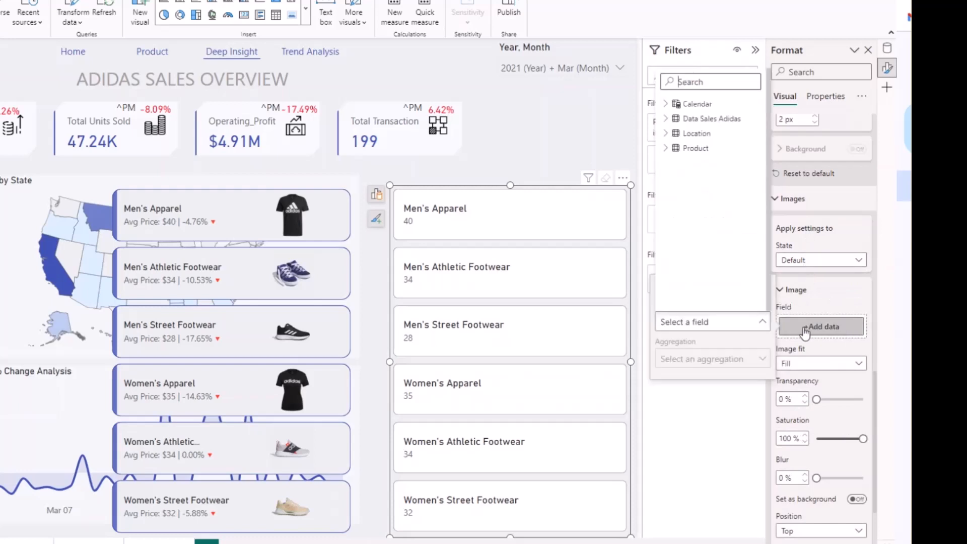
{"action": "left_click", "coordinate": [670, 151]}
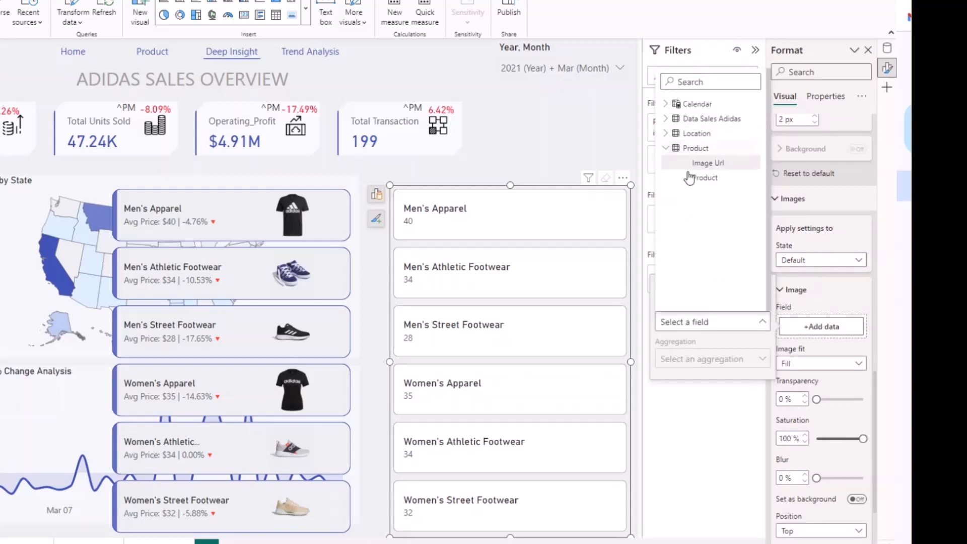
{"action": "left_click", "coordinate": [700, 161]}
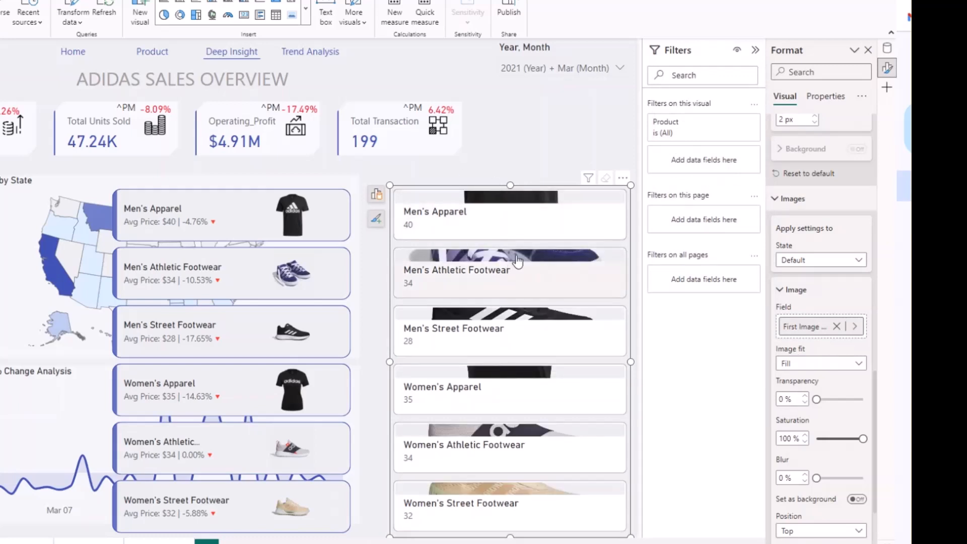
Set the slicer's image fit to Normal and the image position to Right
{"action": "left_click", "coordinate": [812, 365]}
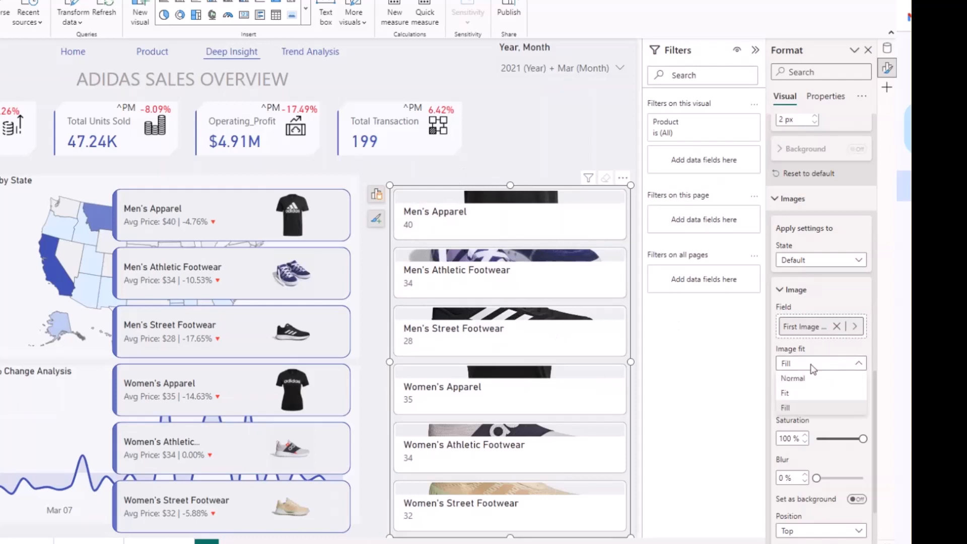
{"action": "left_click", "coordinate": [793, 394]}
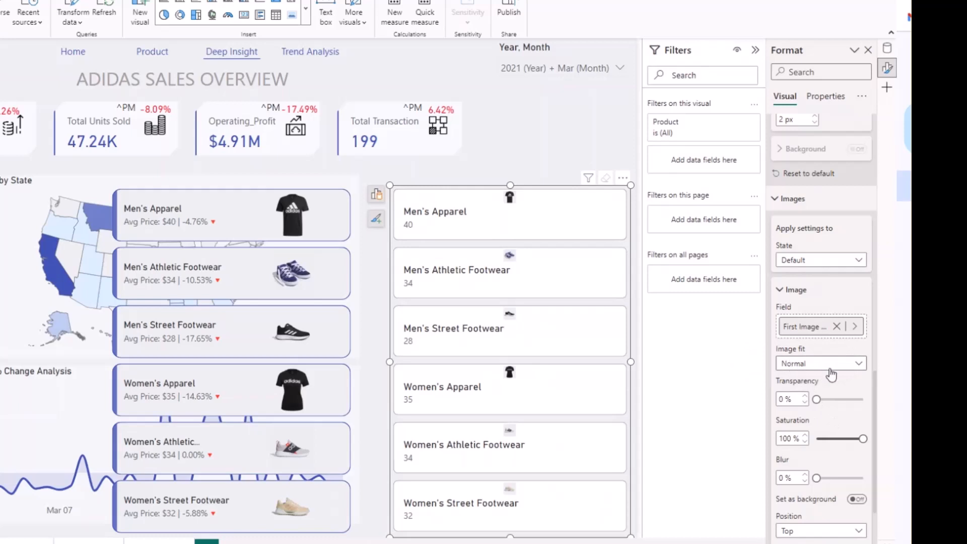
{"action": "scroll", "coordinate": [831, 376], "scroll_direction": "down", "scroll_amount": 2}
{"action": "scroll", "coordinate": [833, 373], "scroll_direction": "down", "scroll_amount": 1}
{"action": "left_click", "coordinate": [807, 439]}
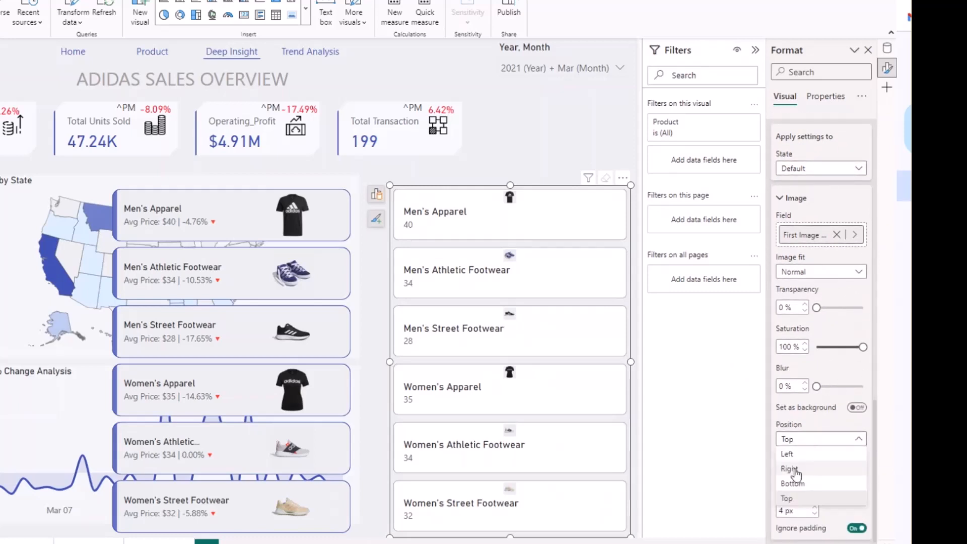
{"action": "left_click", "coordinate": [795, 473]}
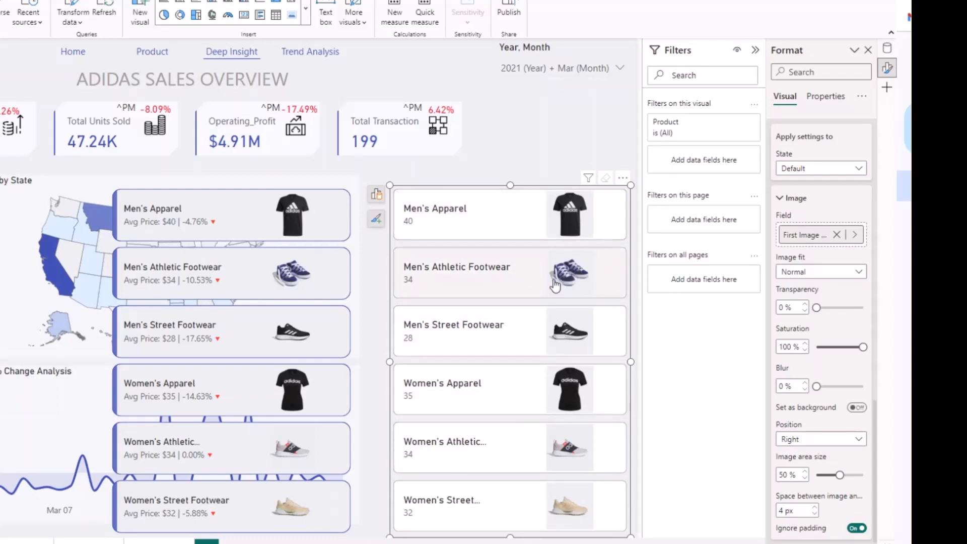
Copy the hex code of the page's canvas background color
{"action": "left_click", "coordinate": [521, 151]}
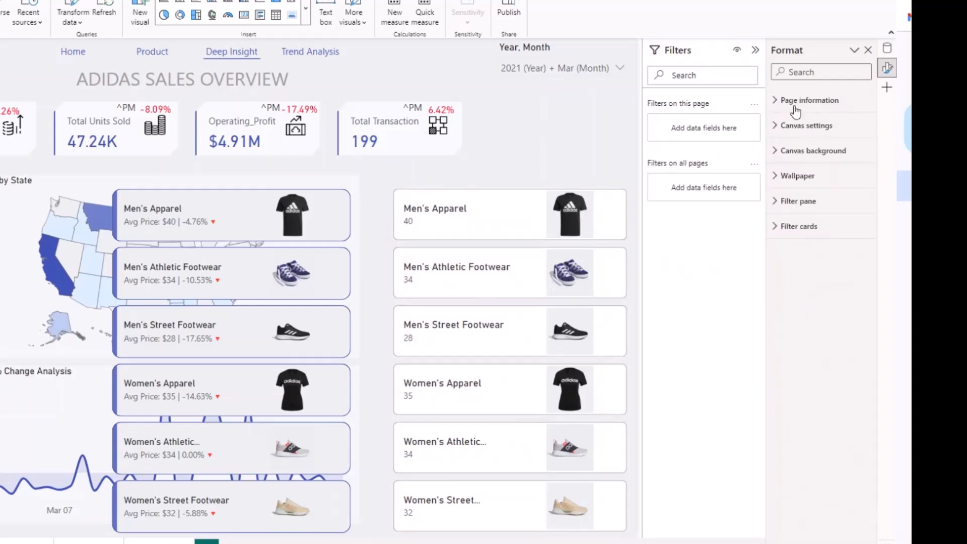
{"action": "left_click", "coordinate": [776, 163]}
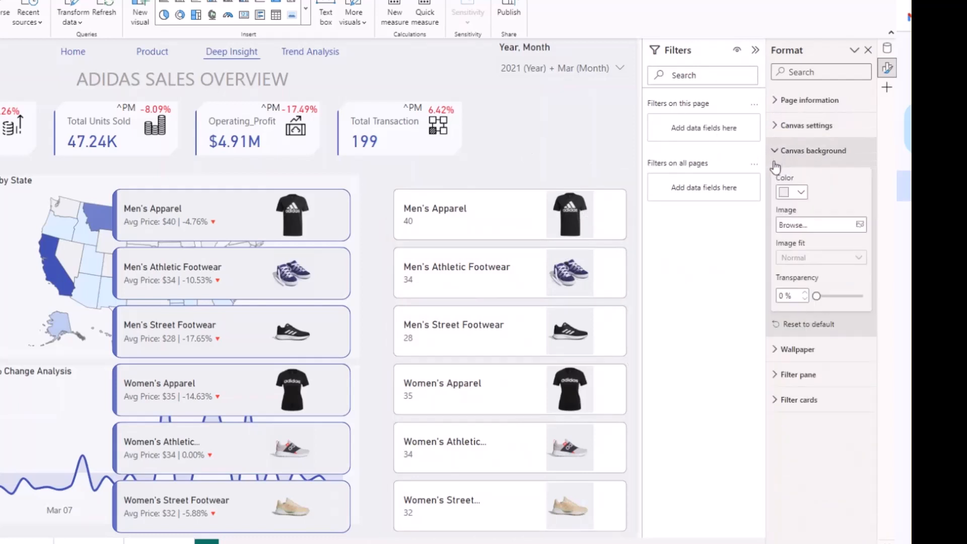
{"action": "left_click", "coordinate": [800, 193]}
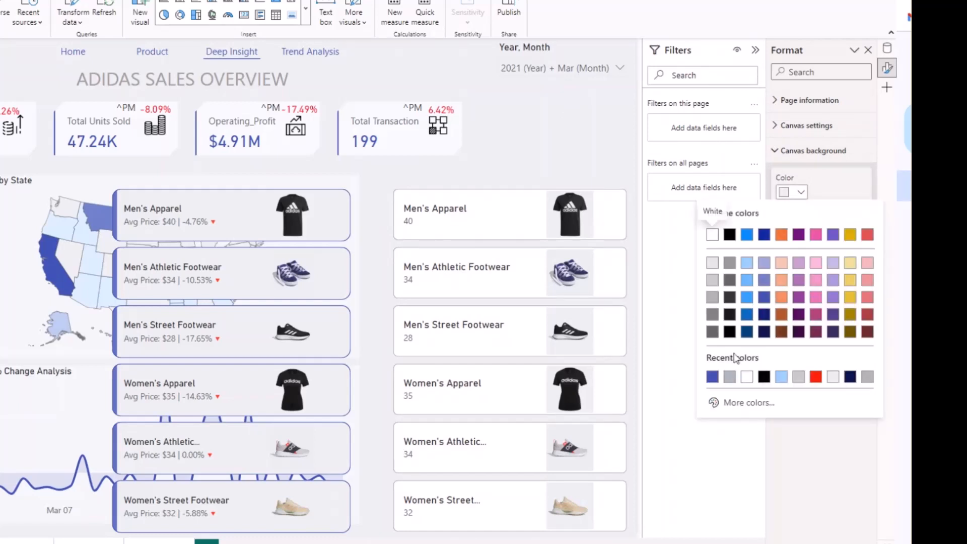
{"action": "left_click", "coordinate": [737, 401]}
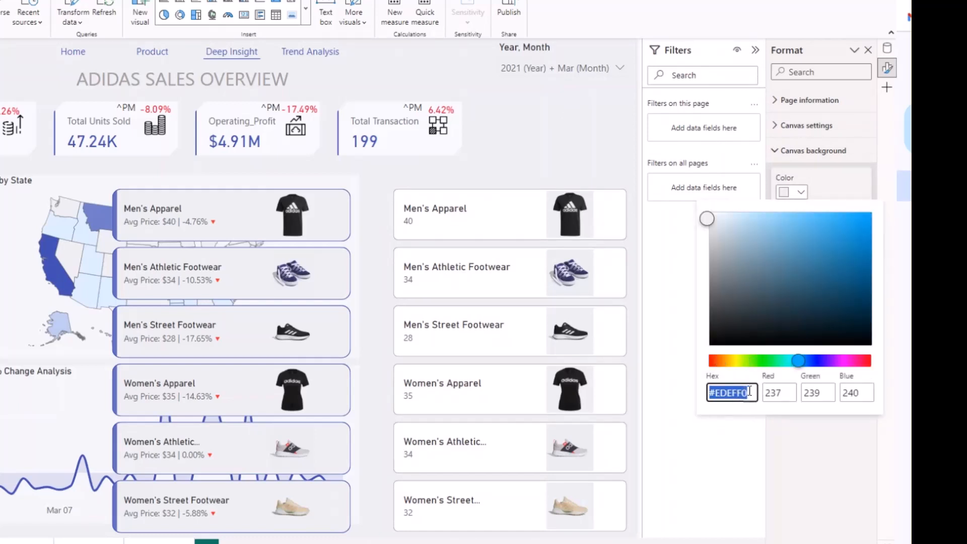
Set the fill color of the new product slicer's buttons to dark gray for the Hover state
{"action": "left_click", "coordinate": [455, 194]}
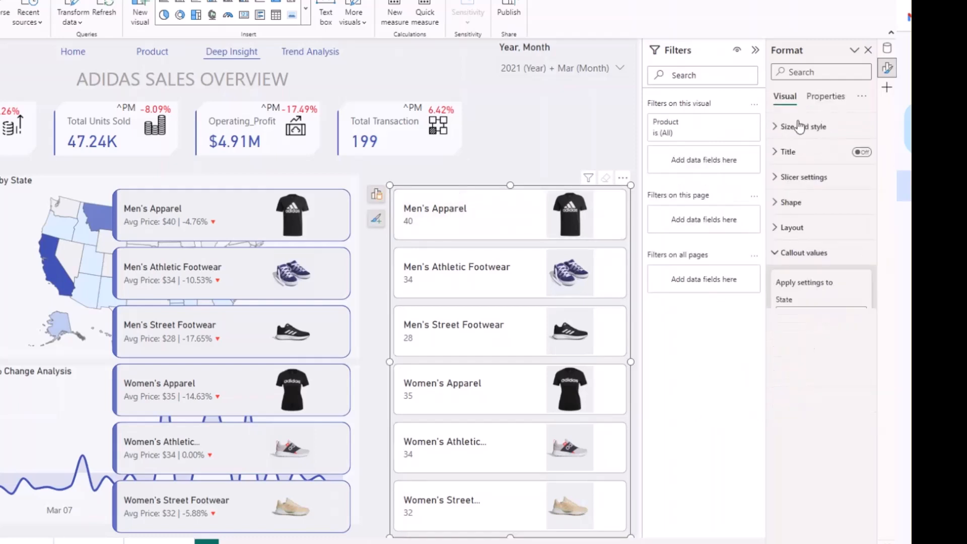
{"action": "scroll", "coordinate": [849, 403], "scroll_direction": "down", "scroll_amount": 5}
{"action": "scroll", "coordinate": [826, 368], "scroll_direction": "up", "scroll_amount": 4}
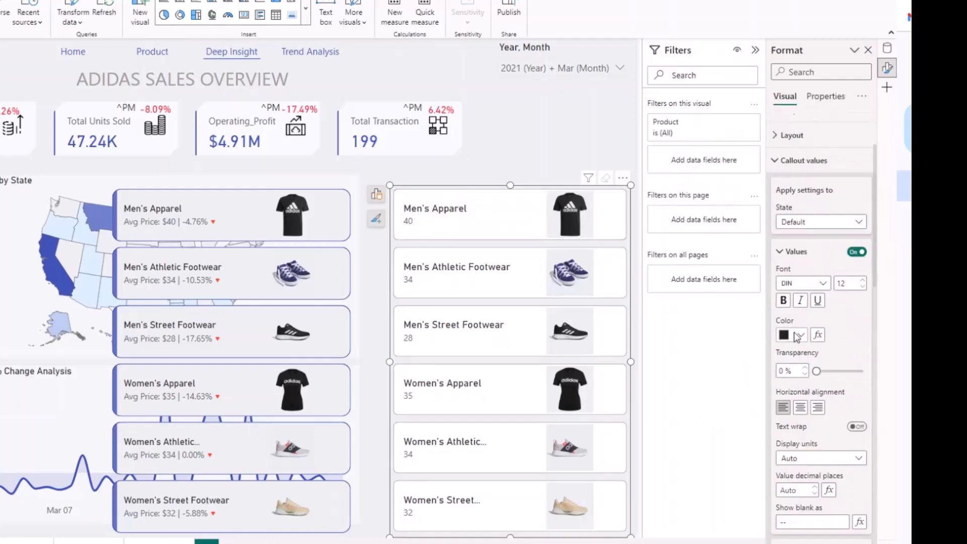
{"action": "scroll", "coordinate": [801, 338], "scroll_direction": "down", "scroll_amount": 8}
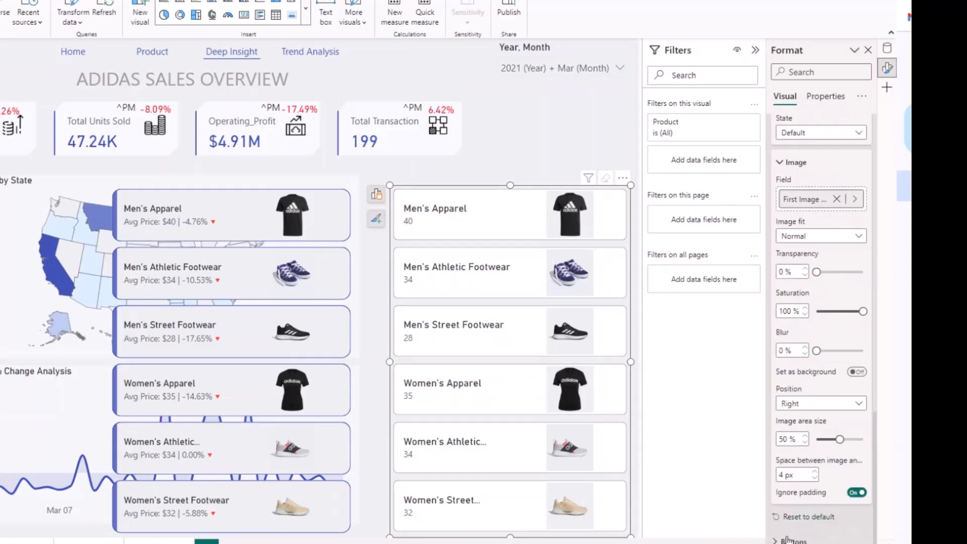
{"action": "left_click", "coordinate": [785, 540]}
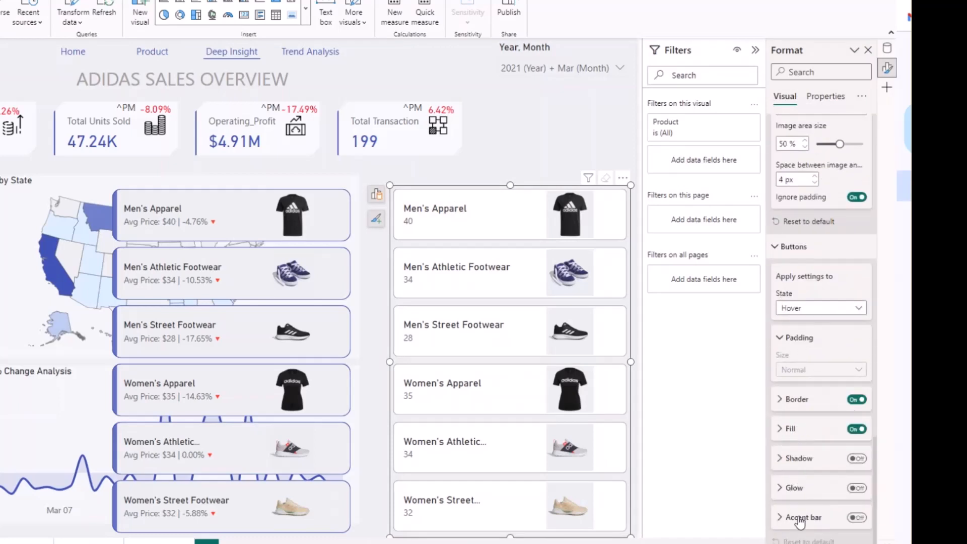
{"action": "left_click", "coordinate": [784, 429]}
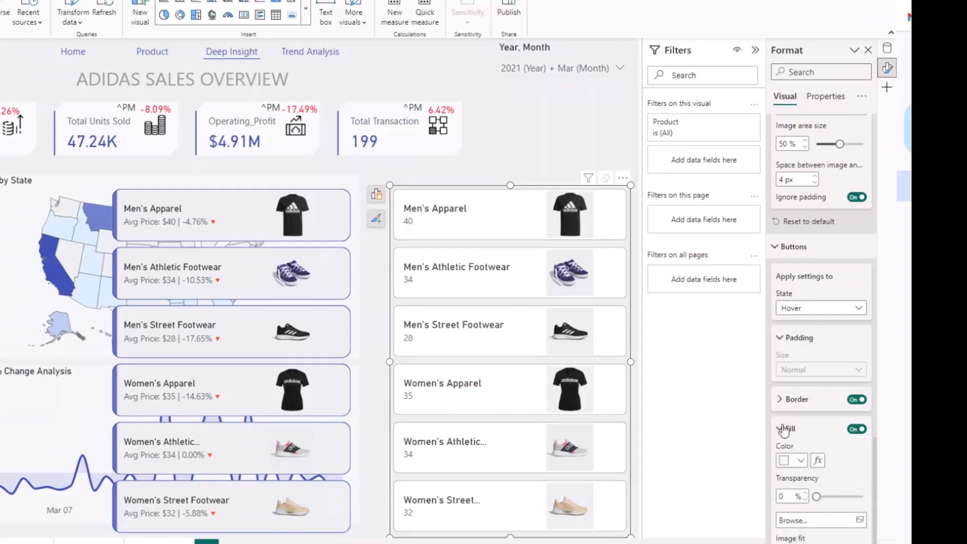
{"action": "left_click", "coordinate": [795, 347]}
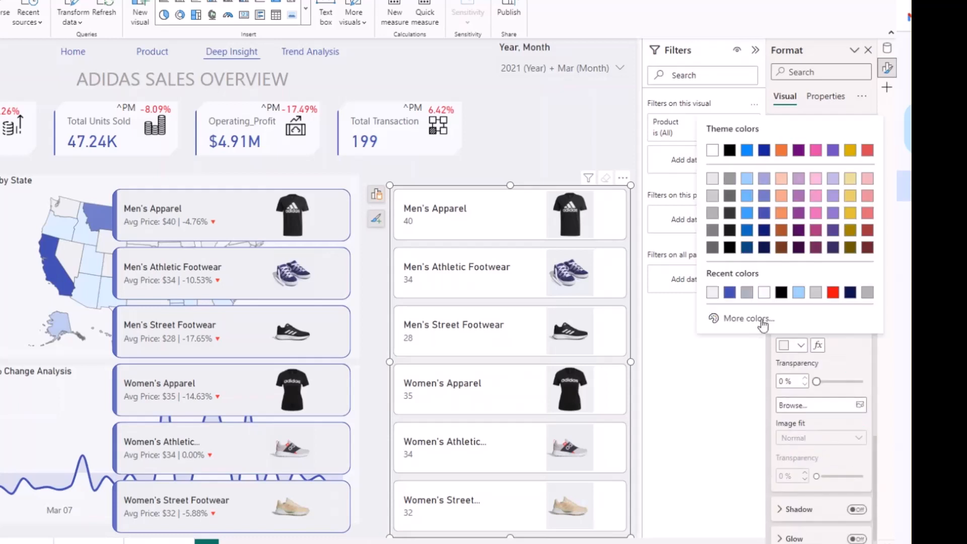
{"action": "scroll", "coordinate": [790, 154], "scroll_direction": "up", "scroll_amount": 2}
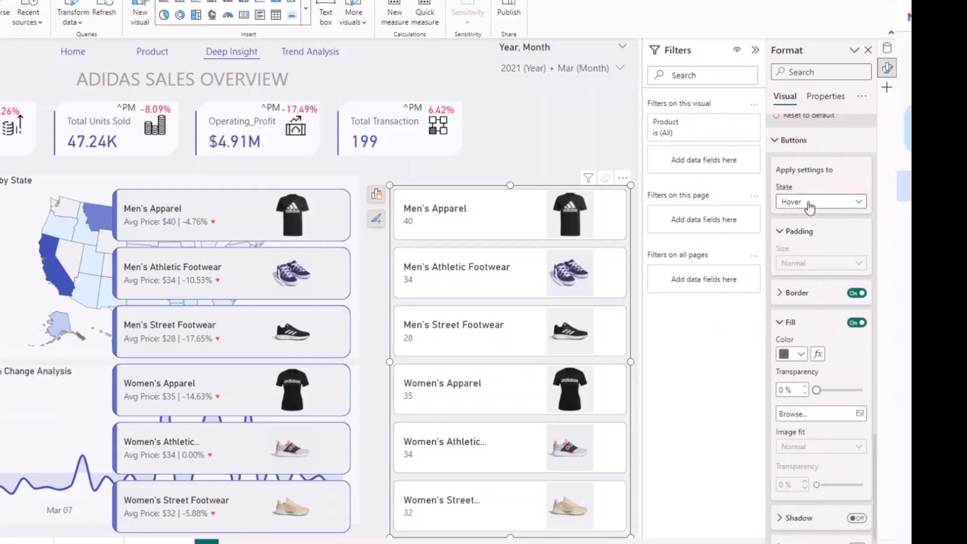
Set the slicer buttons' Default-state fill to the light gray of the page background
{"action": "left_click", "coordinate": [805, 202]}
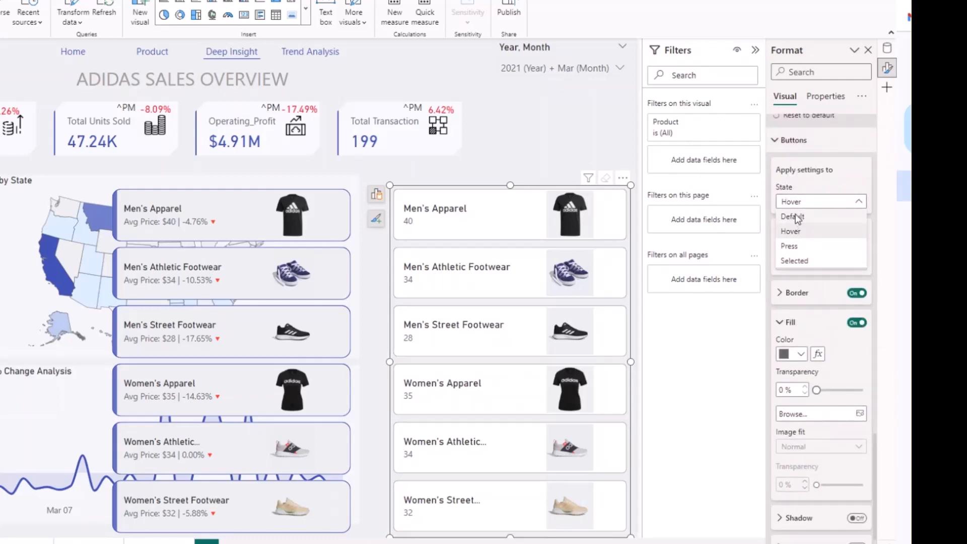
{"action": "left_click", "coordinate": [796, 217]}
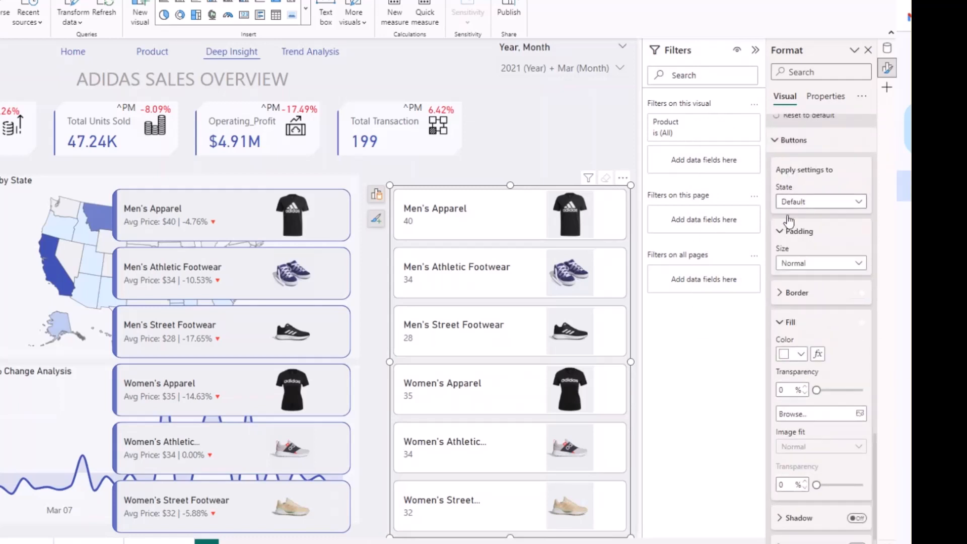
{"action": "left_click", "coordinate": [794, 354]}
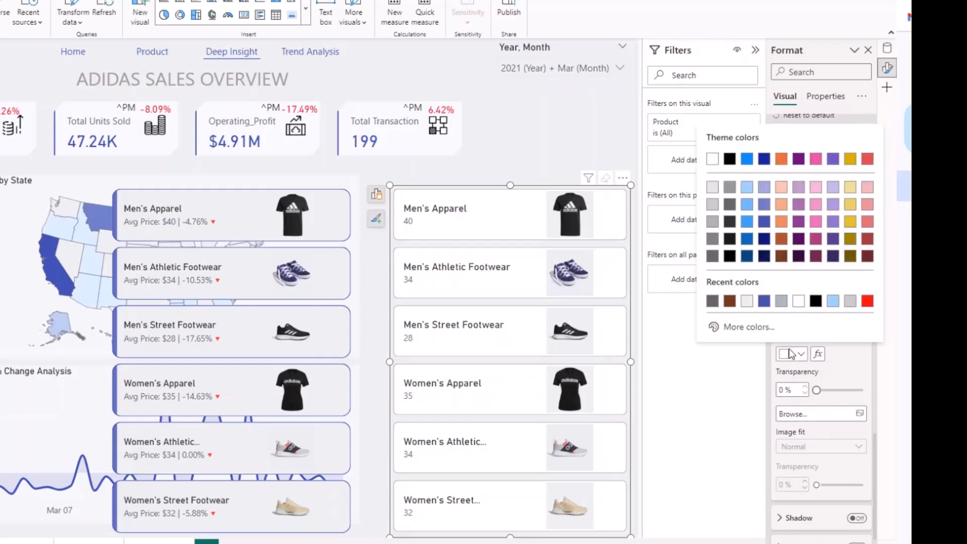
{"action": "left_click", "coordinate": [747, 302]}
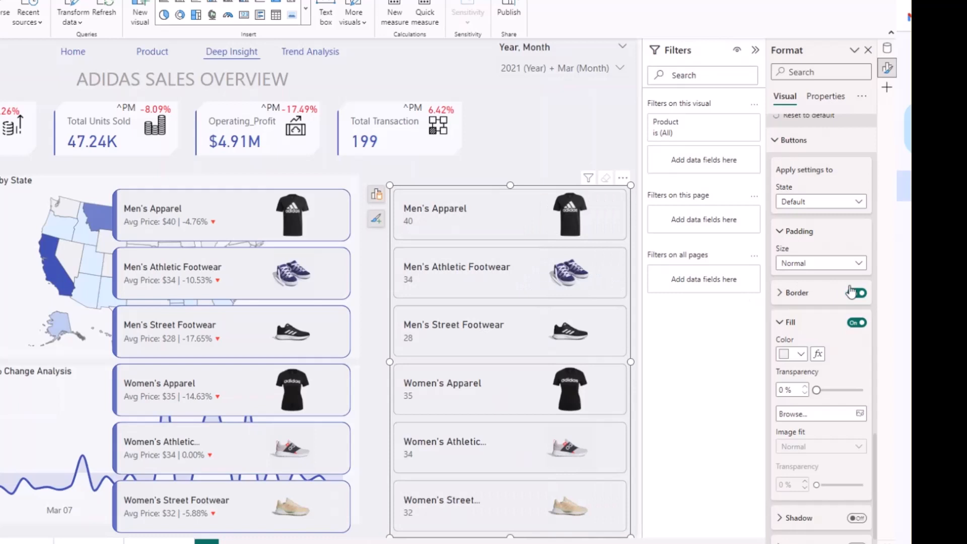
Turn on the slicer buttons' Default-state accent bar and make it blue with a width of 5 px
{"action": "scroll", "coordinate": [854, 421], "scroll_direction": "down", "scroll_amount": 1}
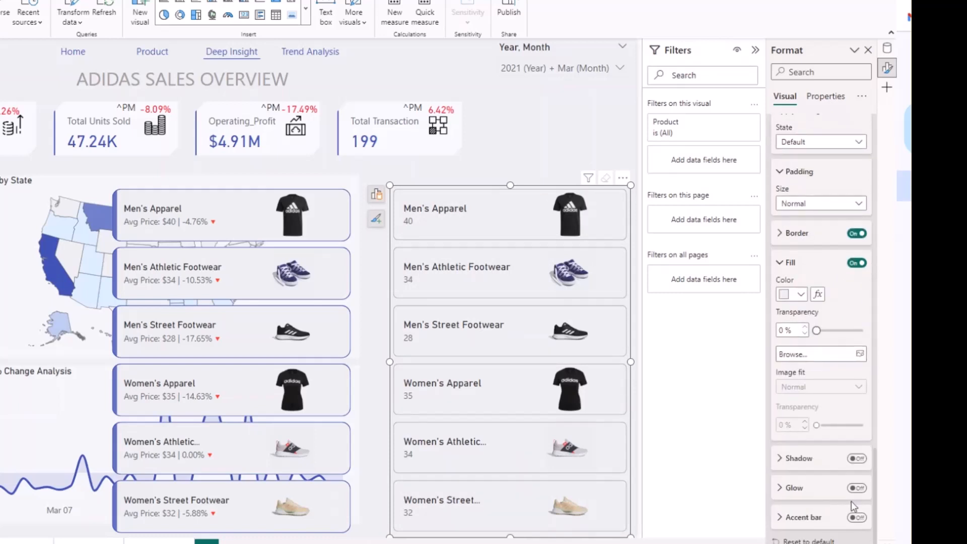
{"action": "left_click", "coordinate": [860, 519]}
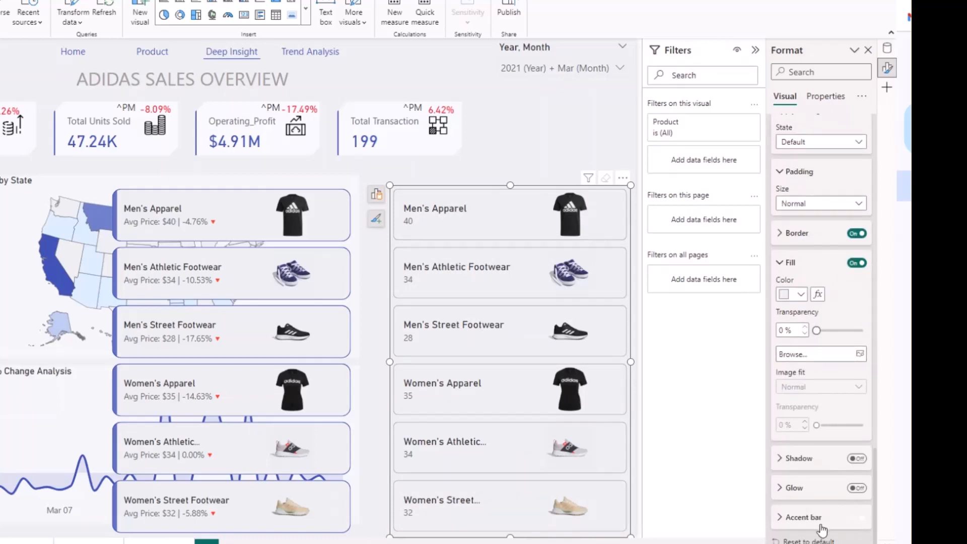
{"action": "left_click", "coordinate": [781, 519]}
{"action": "scroll", "coordinate": [783, 522], "scroll_direction": "down", "scroll_amount": 1}
{"action": "scroll", "coordinate": [784, 525], "scroll_direction": "down", "scroll_amount": 1}
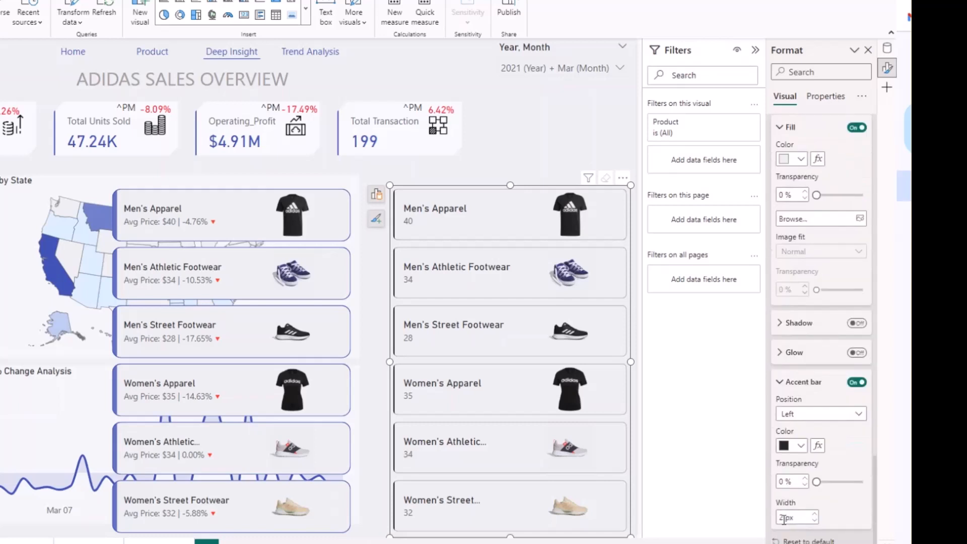
{"action": "left_click", "coordinate": [801, 446]}
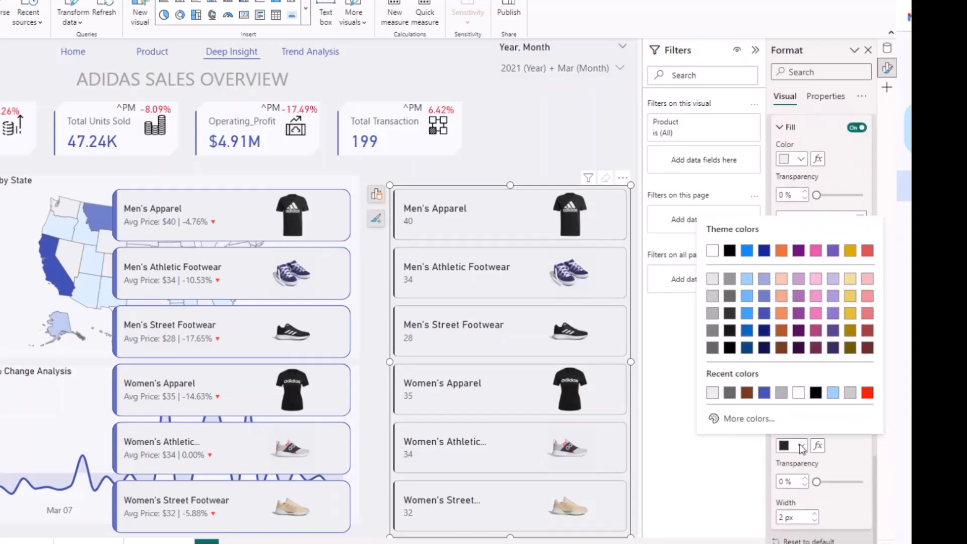
{"action": "left_click", "coordinate": [764, 393]}
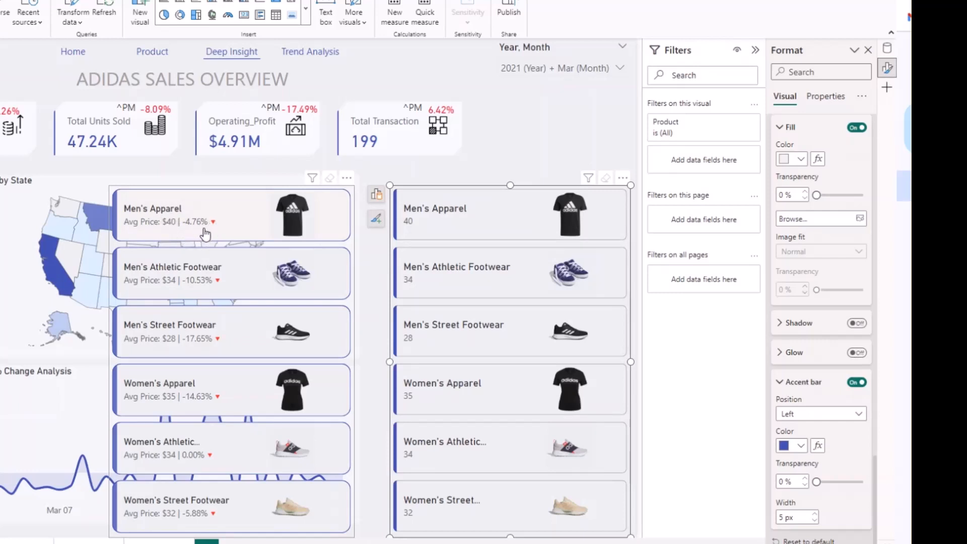
Compare both product slicers' average price labels by switching the Year, Month filter among February, March and April 2021, ending on March
{"action": "left_click", "coordinate": [556, 68]}
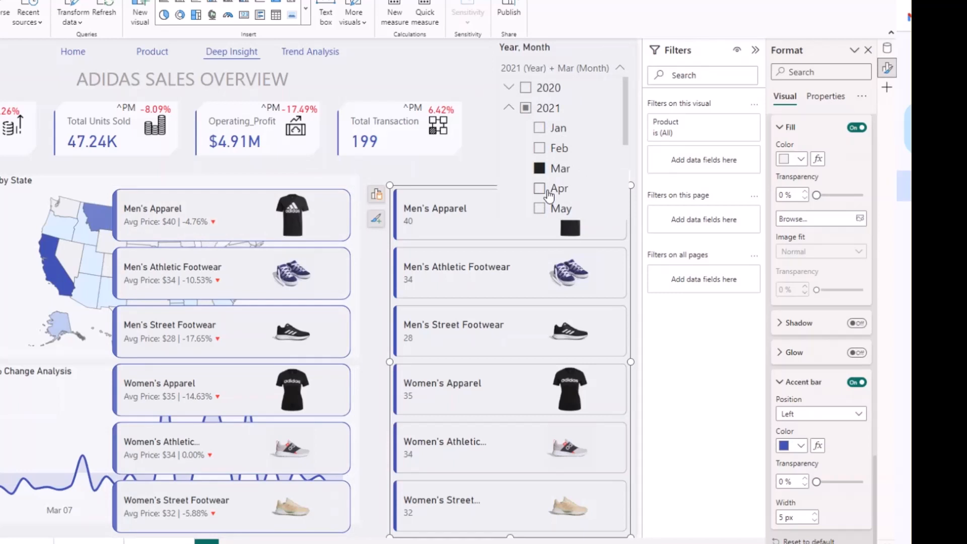
{"action": "left_click", "coordinate": [548, 194]}
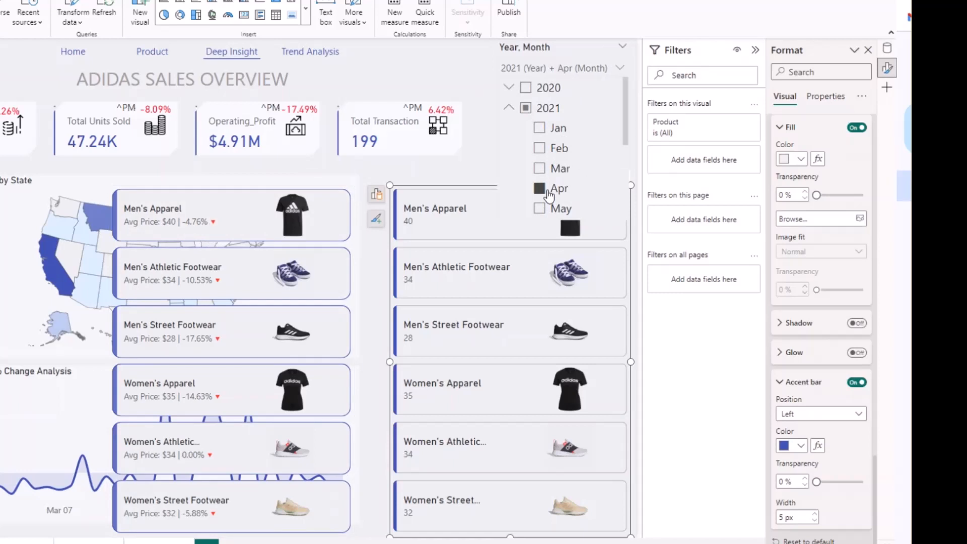
{"action": "left_click", "coordinate": [549, 156]}
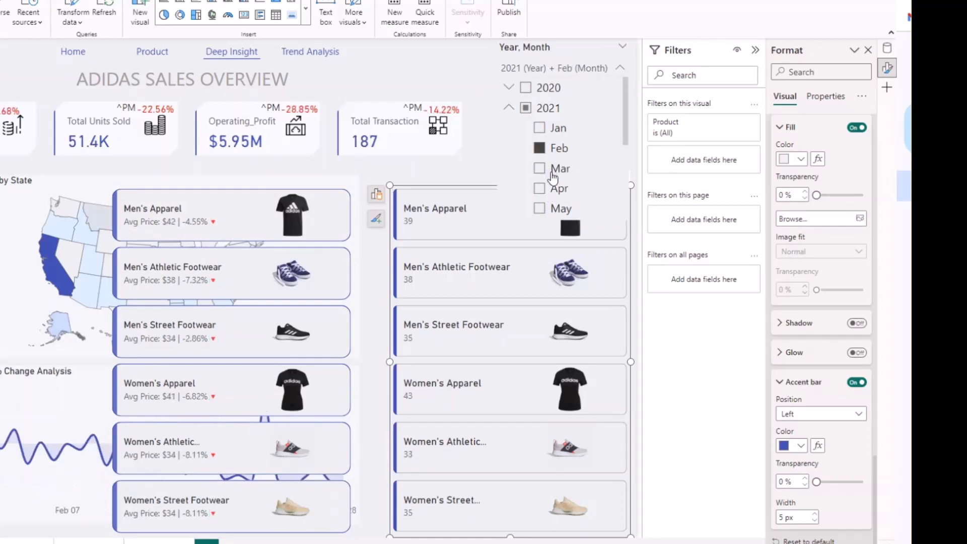
{"action": "left_click", "coordinate": [554, 171]}
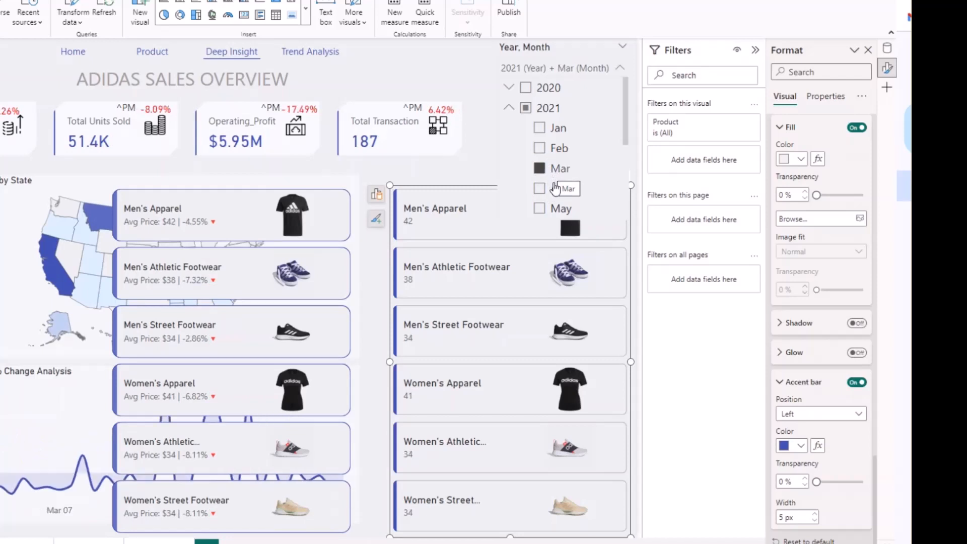
{"action": "left_click", "coordinate": [555, 189]}
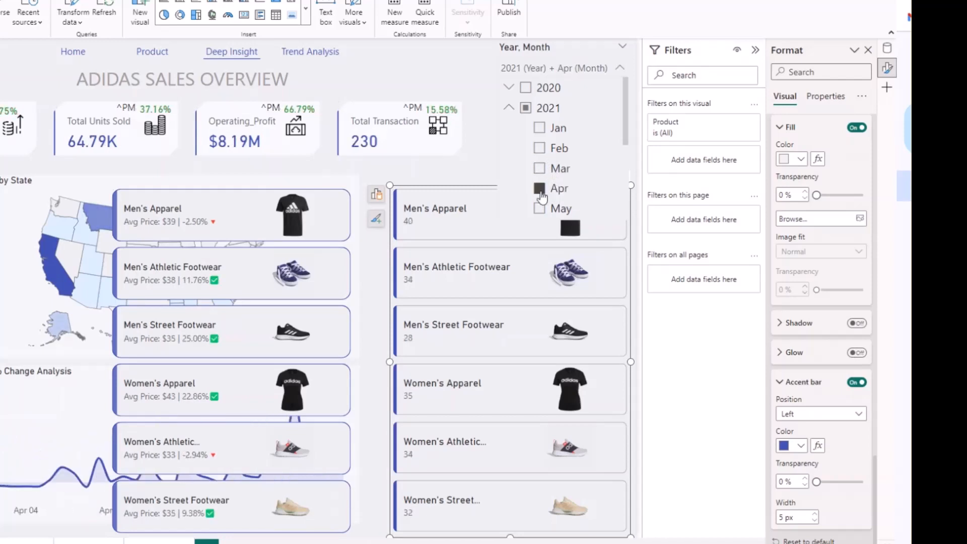
{"action": "left_click", "coordinate": [541, 194]}
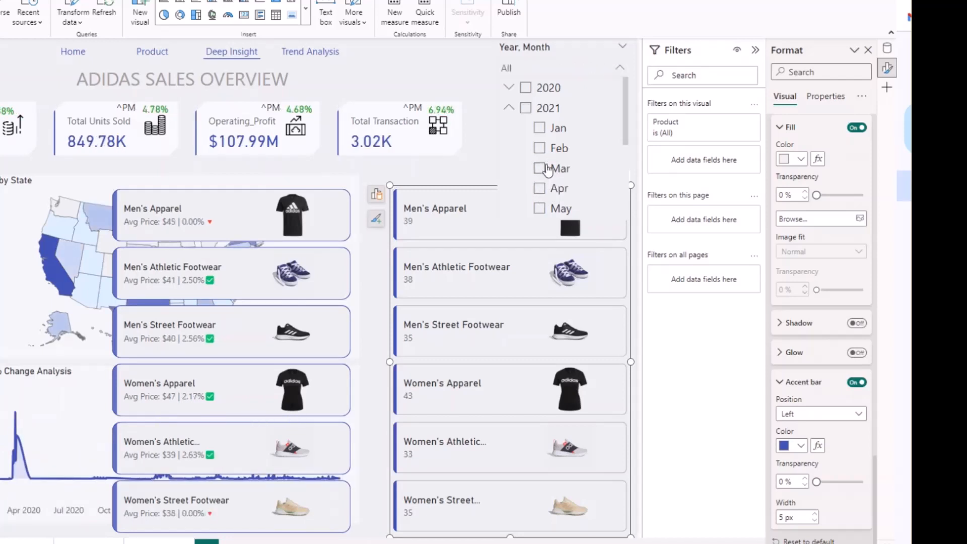
{"action": "left_click", "coordinate": [541, 171]}
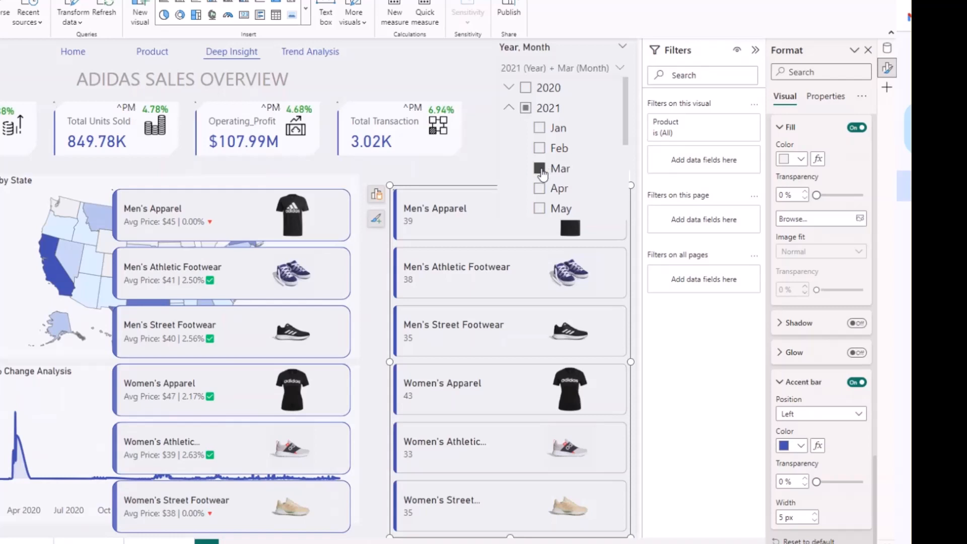
{"action": "left_click", "coordinate": [408, 191]}
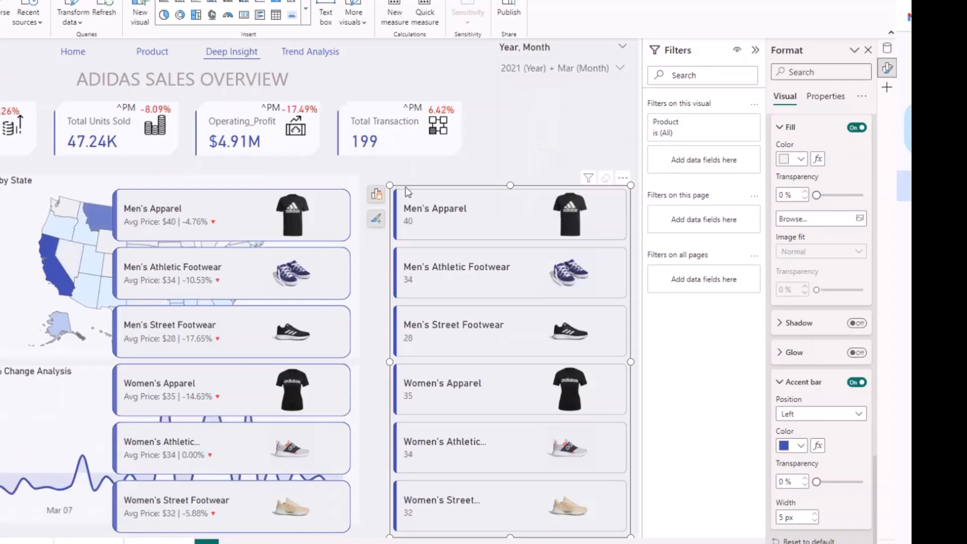
Examine the DAX formula of the Avg Price Vs LM measure in Data Sales Adidas and close it without changes
{"action": "left_click", "coordinate": [886, 53]}
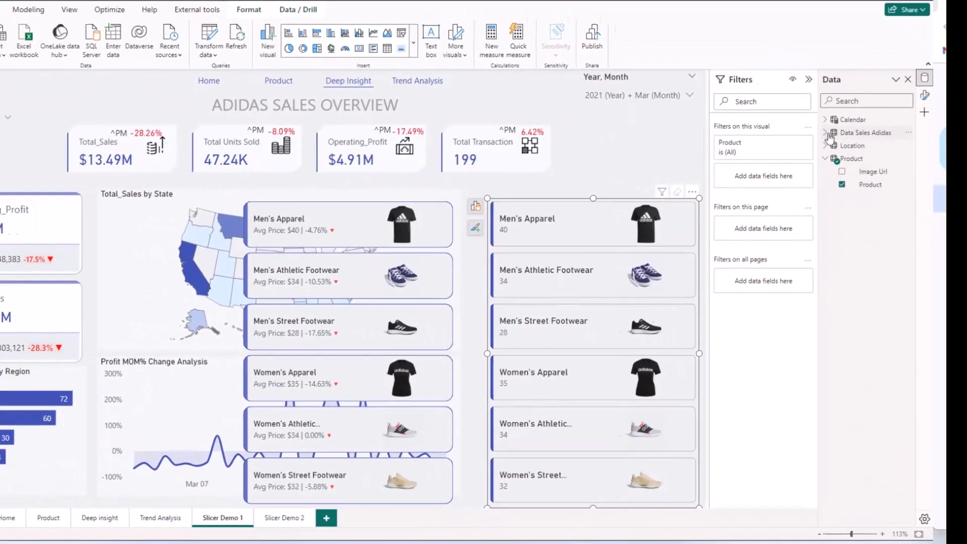
{"action": "left_click", "coordinate": [826, 134]}
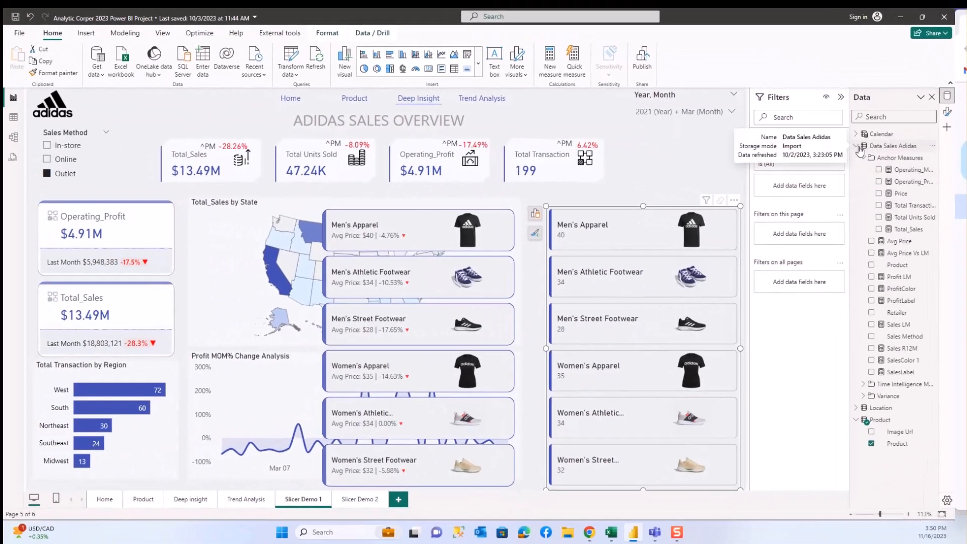
{"action": "left_click", "coordinate": [908, 254]}
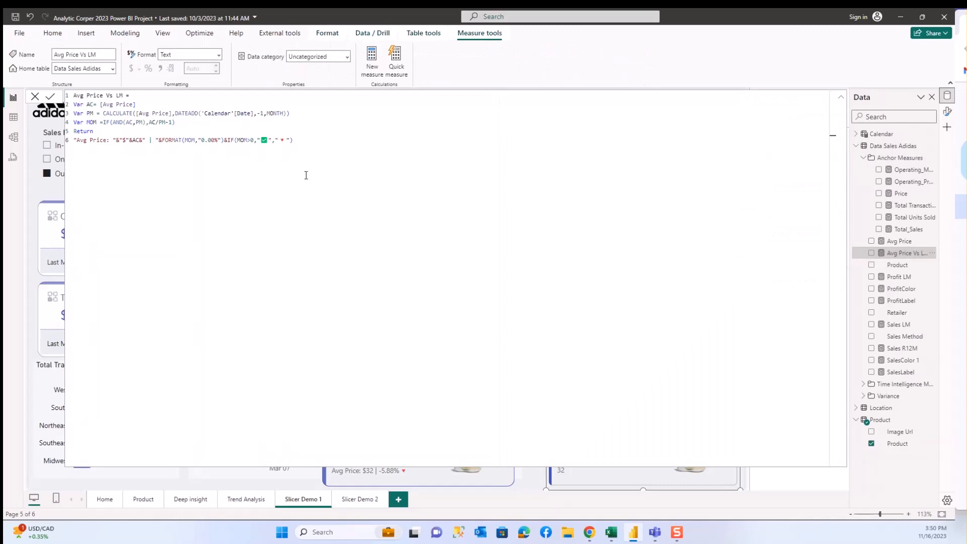
{"action": "scroll", "coordinate": [306, 175], "scroll_direction": "up", "scroll_amount": 4}
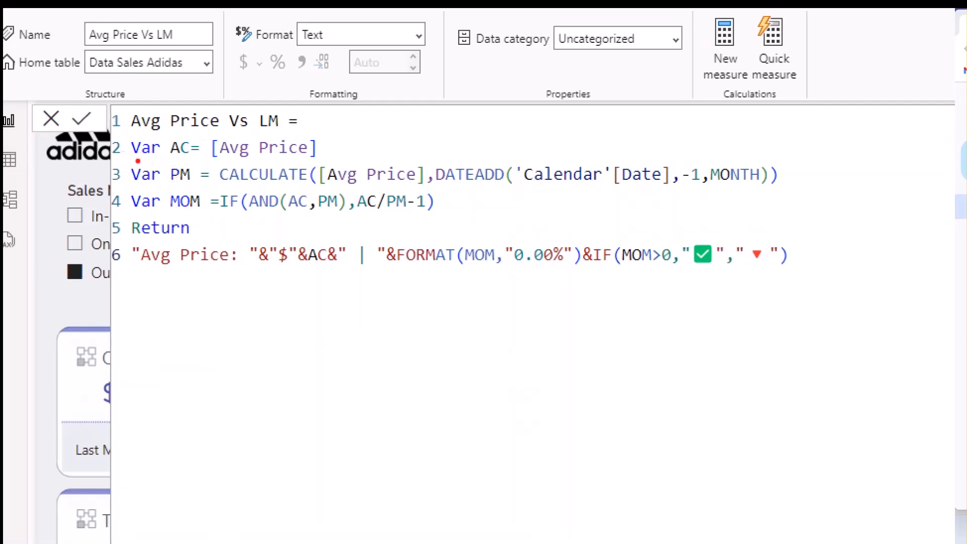
{"action": "mouse_move", "coordinate": [136, 161]}
{"action": "left_mouse_down"}
{"action": "mouse_move", "coordinate": [138, 186]}
{"action": "mouse_move", "coordinate": [832, 192]}
{"action": "mouse_move", "coordinate": [672, 146]}
{"action": "mouse_move", "coordinate": [429, 167]}
{"action": "mouse_move", "coordinate": [280, 153]}
{"action": "left_mouse_up"}
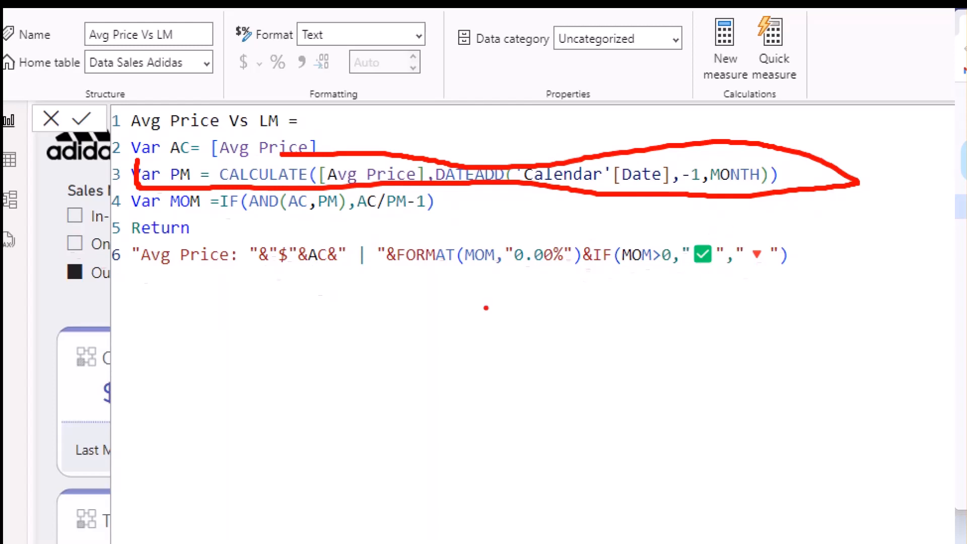
{"action": "key", "text": "Escape"}
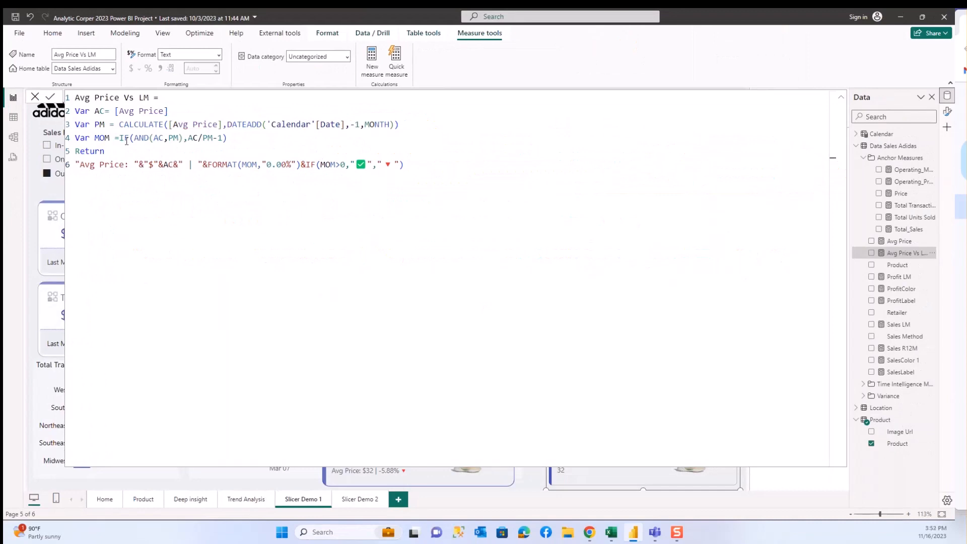
{"action": "left_click", "coordinate": [35, 96]}
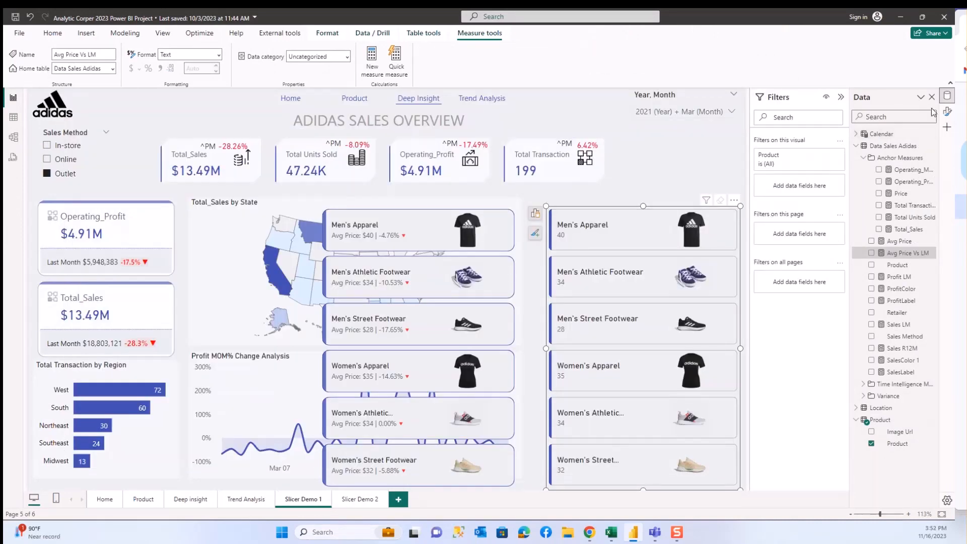
Replace the Avg Price field in the new slicer's callout label with Avg Price Vs LM from Data Sales Adidas
{"action": "left_click", "coordinate": [948, 111]}
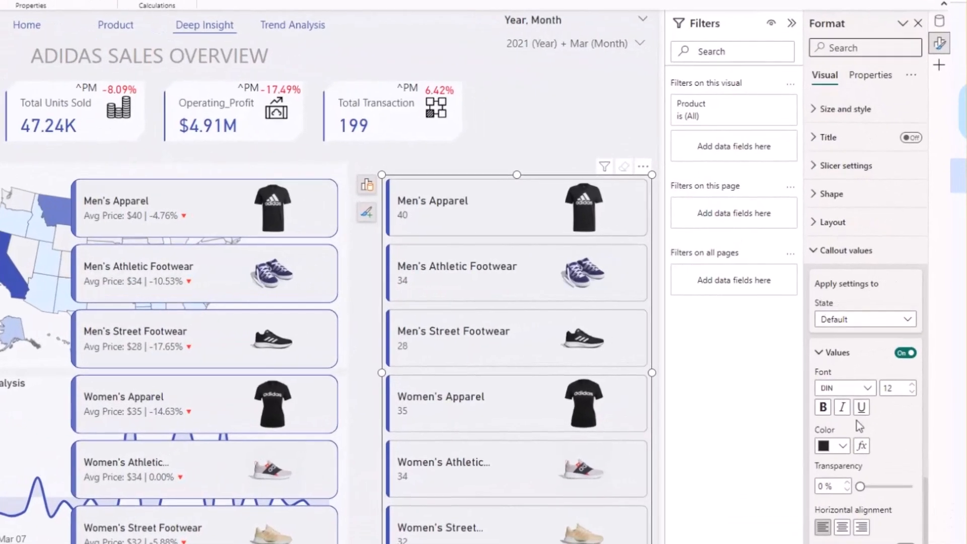
{"action": "scroll", "coordinate": [862, 432], "scroll_direction": "down", "scroll_amount": 5}
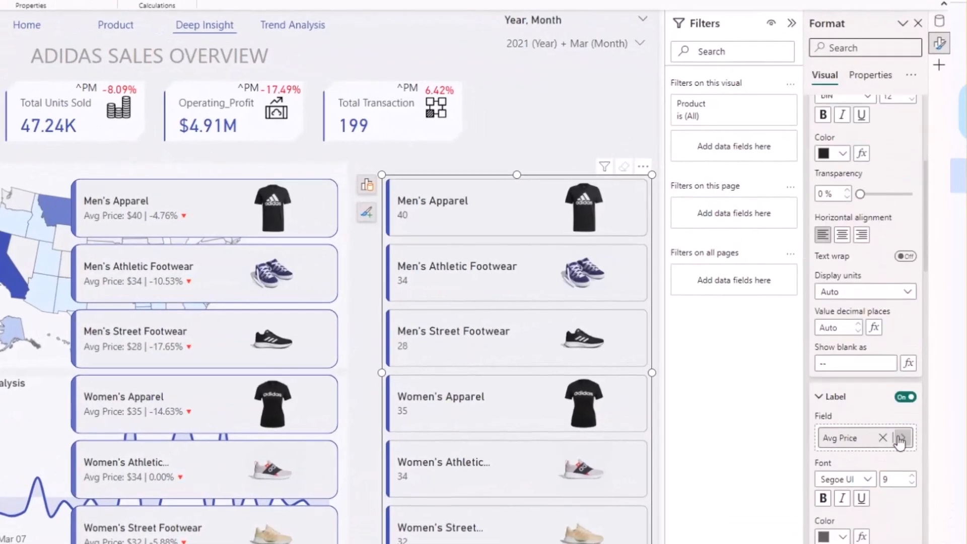
{"action": "left_click", "coordinate": [883, 437]}
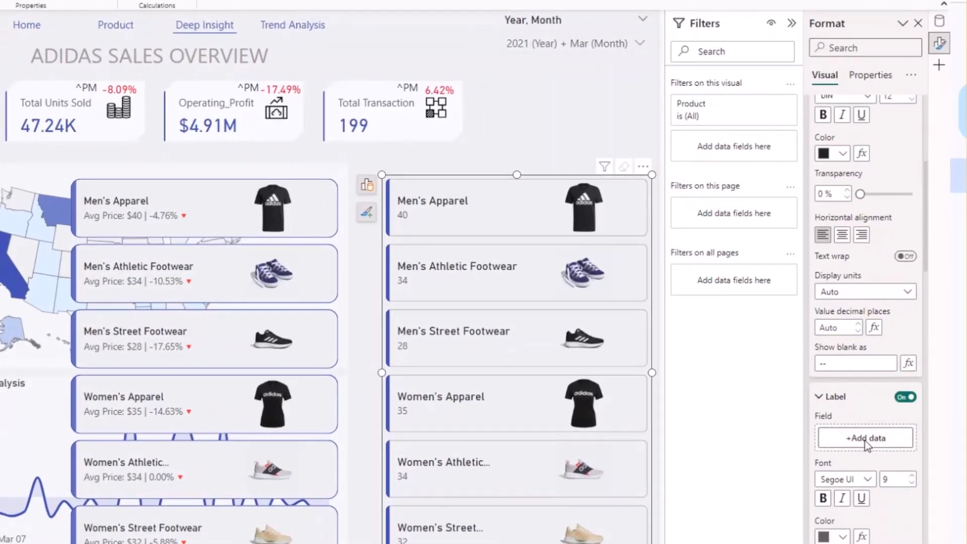
{"action": "left_click", "coordinate": [866, 441]}
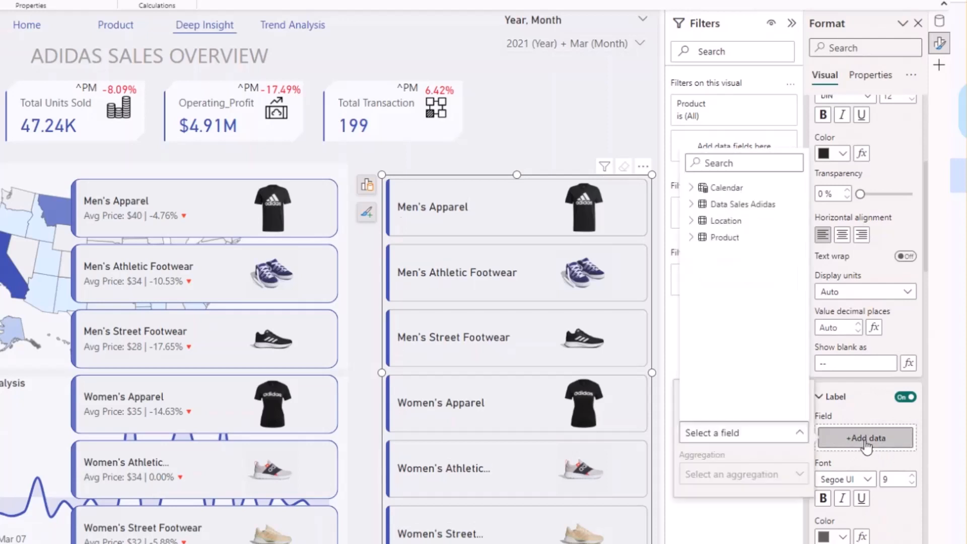
{"action": "left_click", "coordinate": [699, 206]}
{"action": "scroll", "coordinate": [745, 371], "scroll_direction": "down", "scroll_amount": 3}
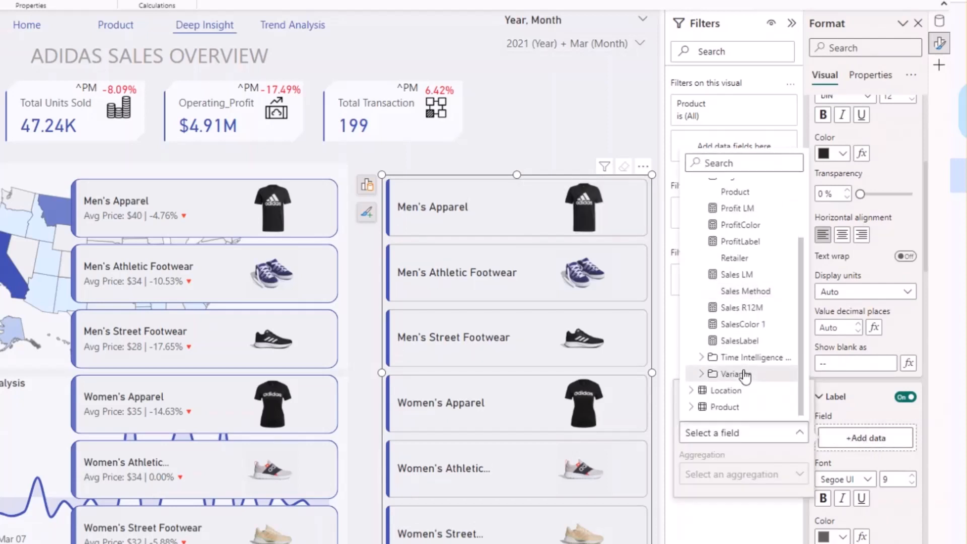
{"action": "scroll", "coordinate": [740, 254], "scroll_direction": "up", "scroll_amount": 3}
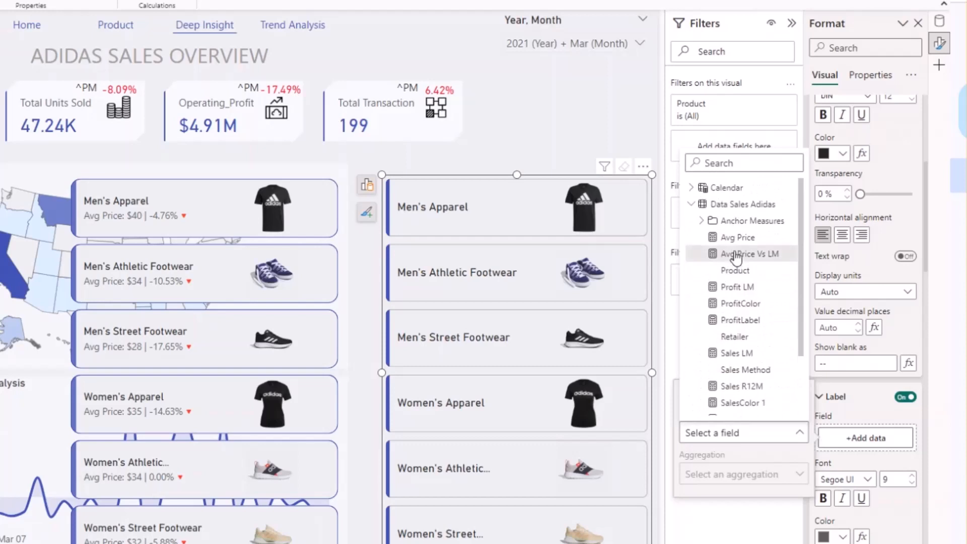
{"action": "left_click", "coordinate": [737, 255]}
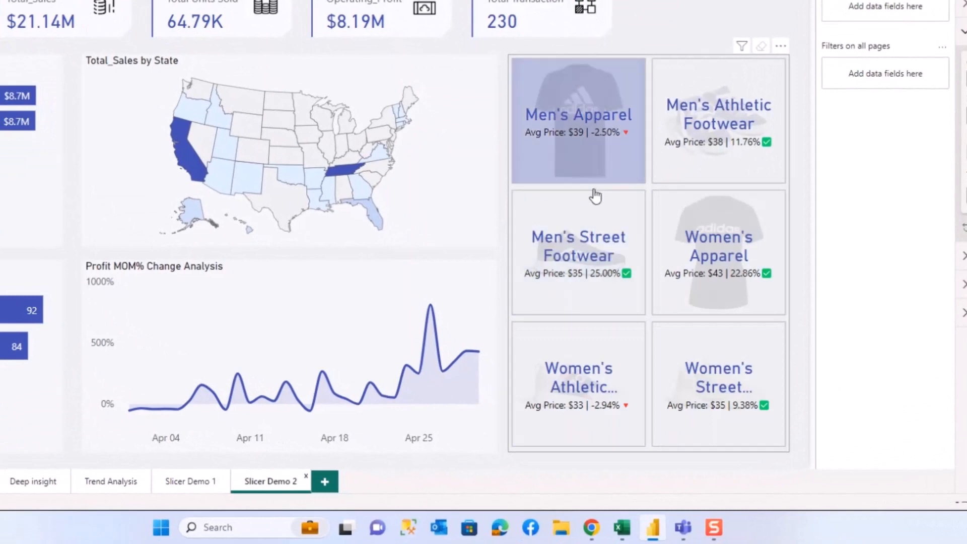
On the Slicer Demo 1 page, arrange the new product slicer in 3 rows and 2 columns and widen it slightly
{"action": "left_click", "coordinate": [638, 130]}
{"action": "left_click", "coordinate": [198, 483]}
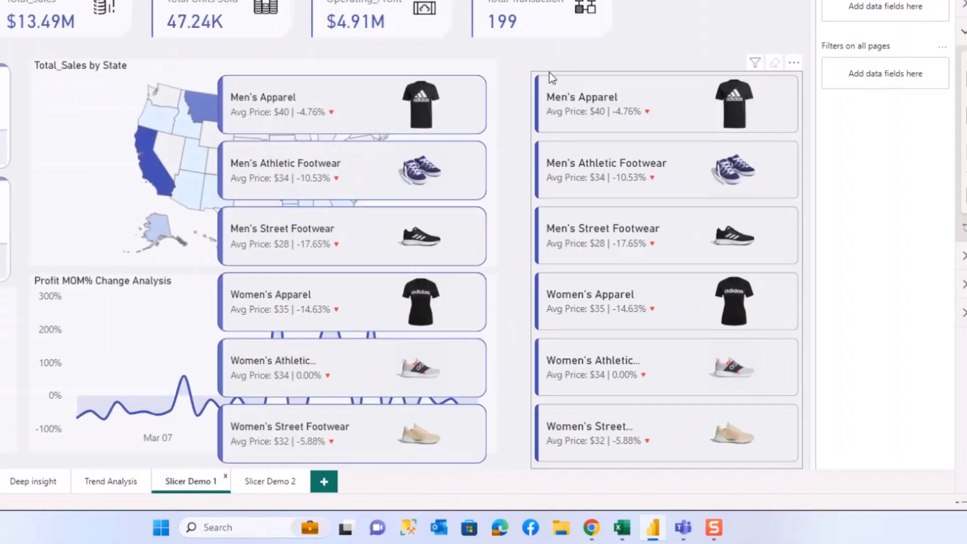
{"action": "left_click", "coordinate": [550, 73]}
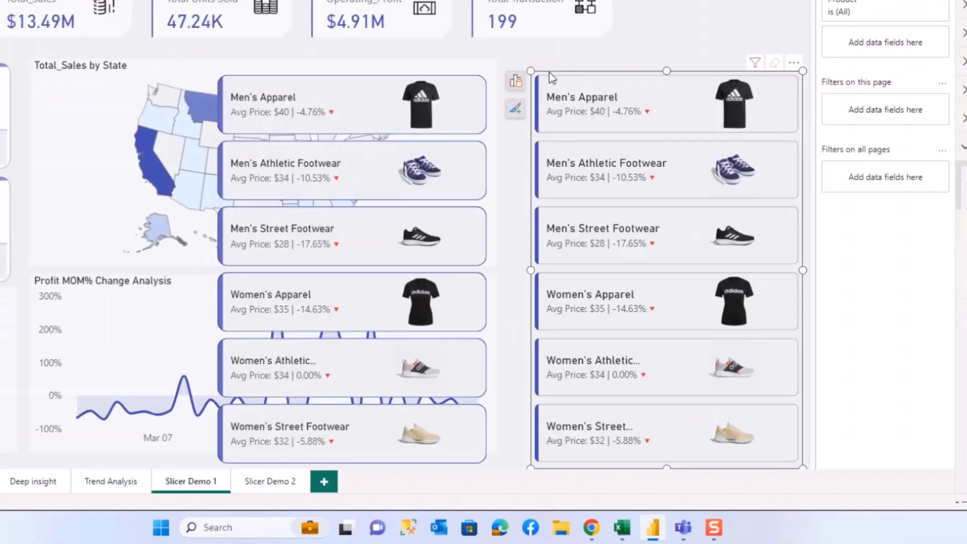
{"action": "left_click", "coordinate": [440, 78]}
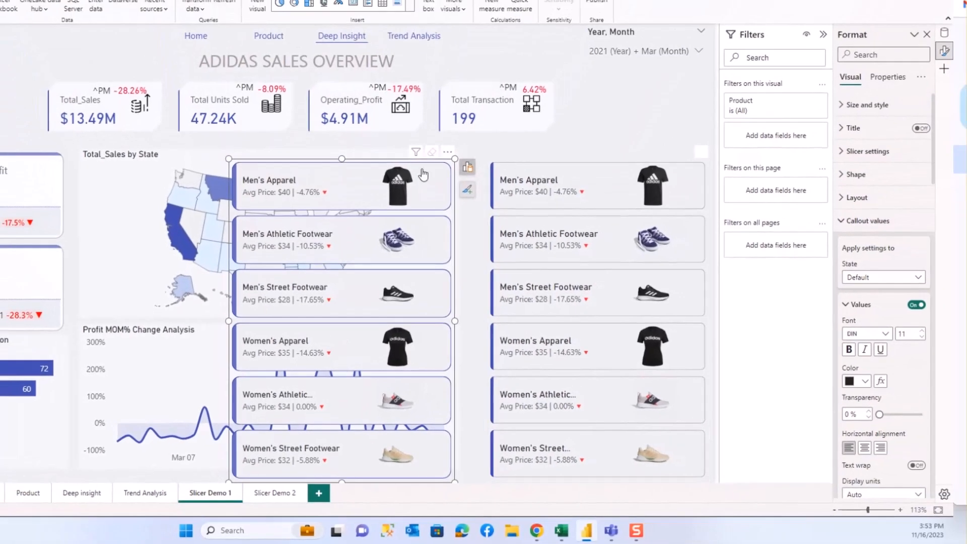
{"action": "left_click", "coordinate": [528, 162]}
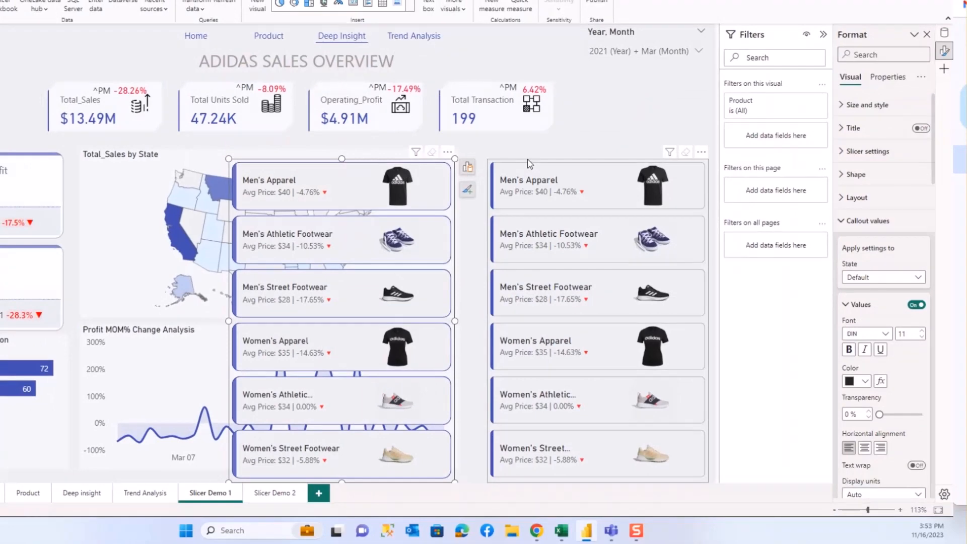
{"action": "left_click", "coordinate": [846, 221]}
{"action": "left_click", "coordinate": [851, 198]}
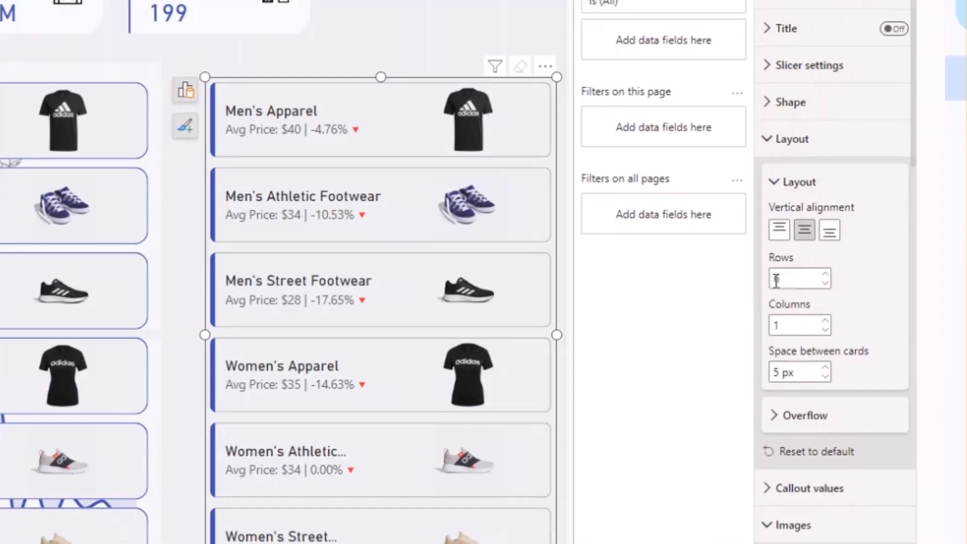
{"action": "type", "text": "3"}
{"action": "double_click", "coordinate": [794, 331]}
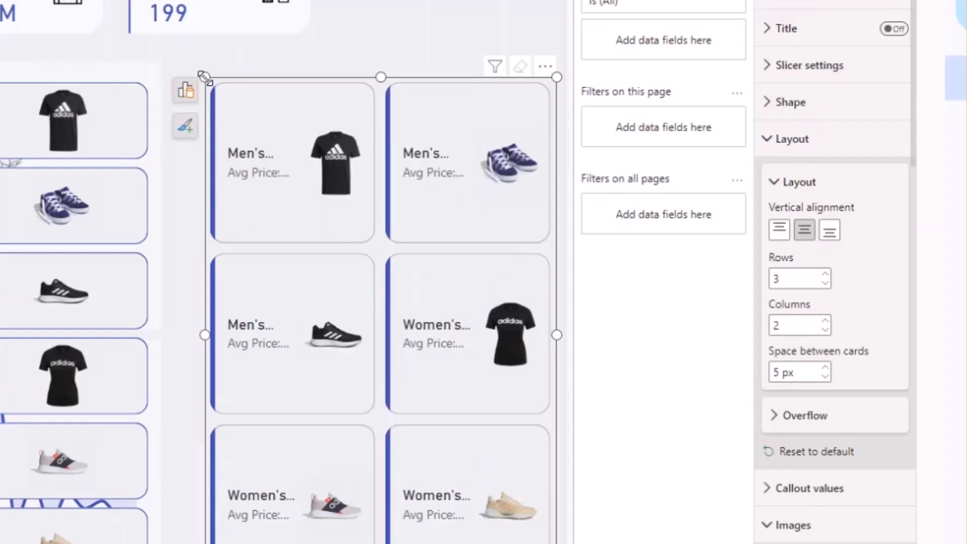
{"action": "left_click_drag", "start_coordinate": [196, 78], "coordinate": [186, 77]}
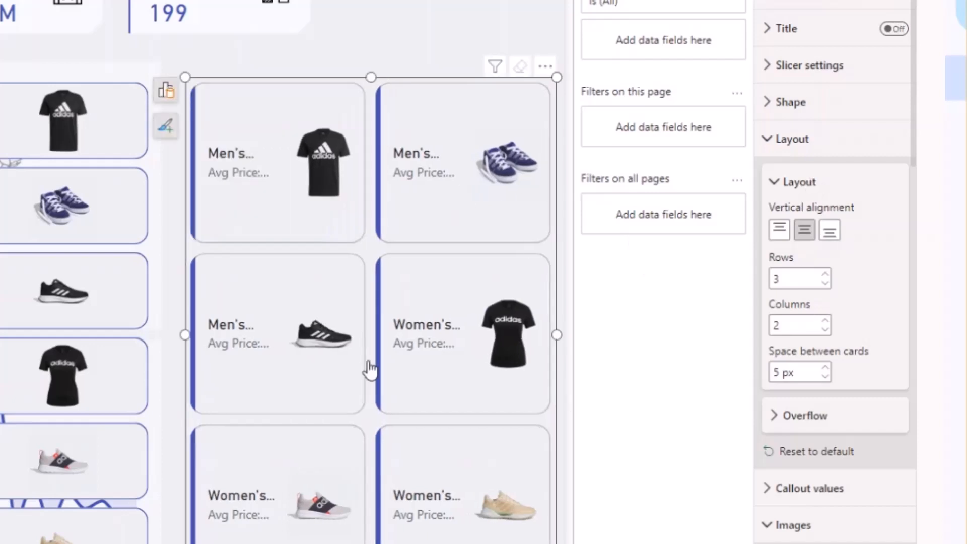
Set the product images of the new slicer as button backgrounds in the Default state
{"action": "scroll", "coordinate": [813, 425], "scroll_direction": "down", "scroll_amount": 15}
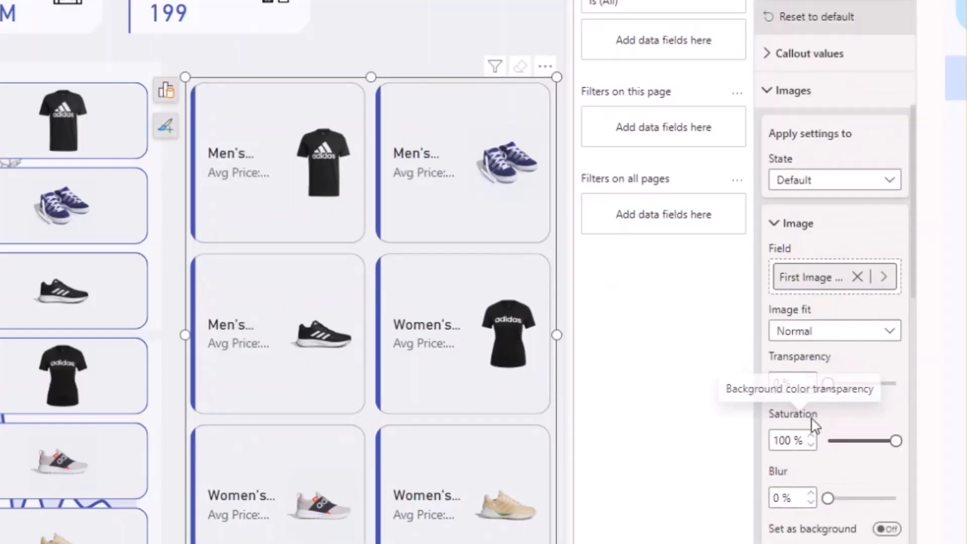
{"action": "scroll", "coordinate": [814, 425], "scroll_direction": "down", "scroll_amount": 2}
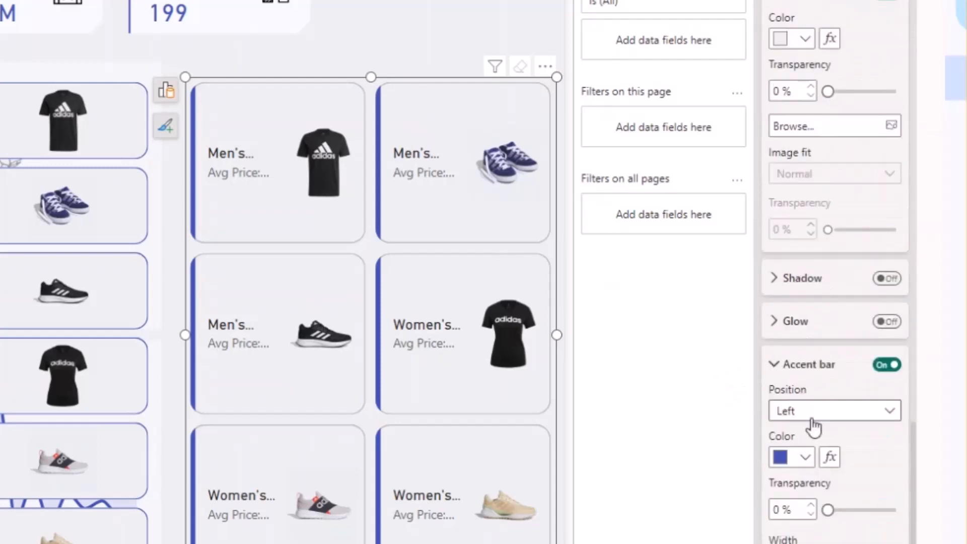
{"action": "scroll", "coordinate": [813, 426], "scroll_direction": "up", "scroll_amount": 15}
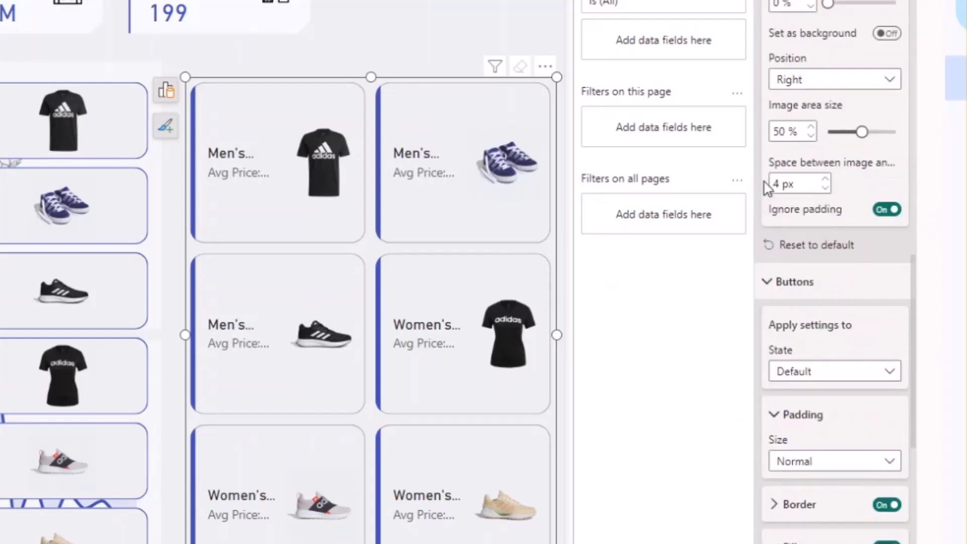
{"action": "scroll", "coordinate": [767, 187], "scroll_direction": "up", "scroll_amount": 5}
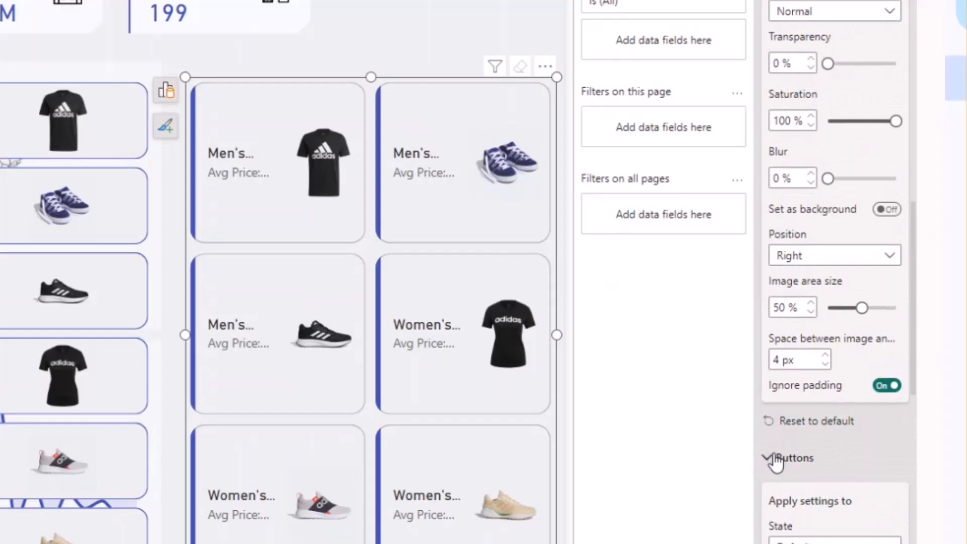
{"action": "scroll", "coordinate": [776, 463], "scroll_direction": "up", "scroll_amount": 4}
{"action": "scroll", "coordinate": [791, 289], "scroll_direction": "up", "scroll_amount": 4}
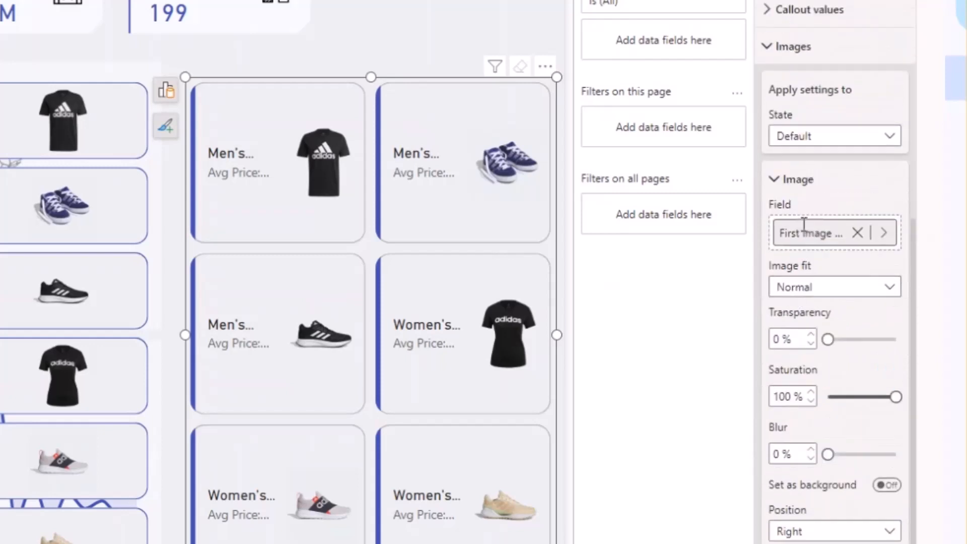
{"action": "scroll", "coordinate": [816, 398], "scroll_direction": "down", "scroll_amount": 3}
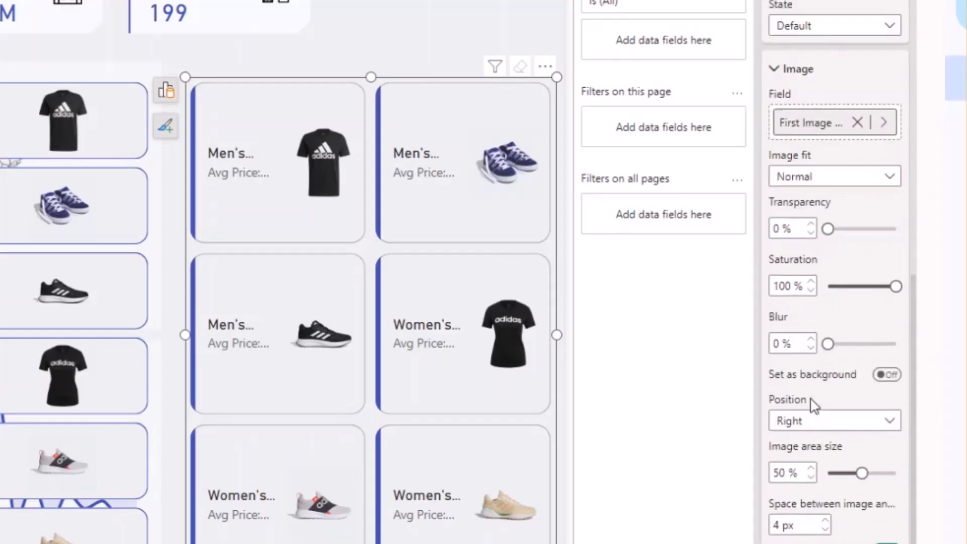
{"action": "left_click", "coordinate": [888, 370]}
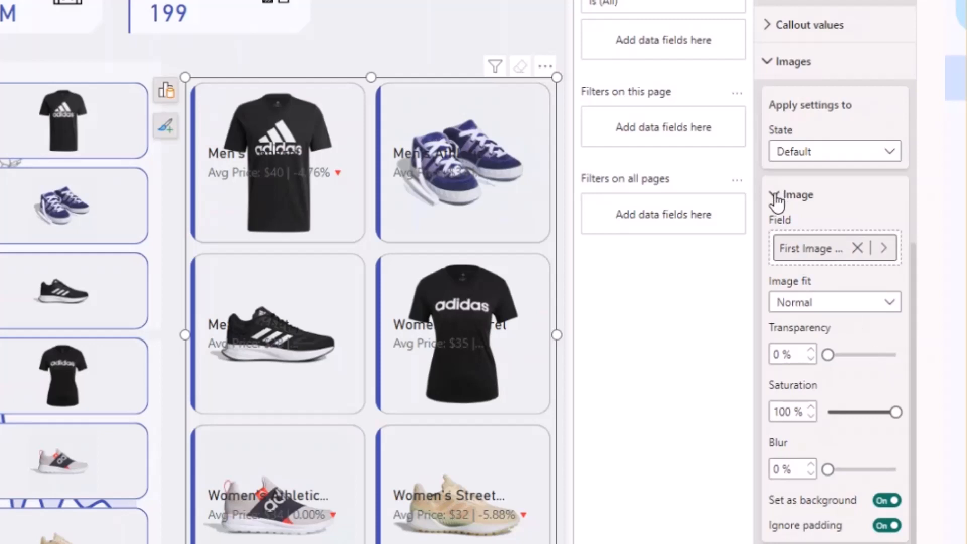
Center the new slicer's callout values horizontally for the Default state
{"action": "scroll", "coordinate": [777, 202], "scroll_direction": "up", "scroll_amount": 6}
{"action": "scroll", "coordinate": [849, 191], "scroll_direction": "up", "scroll_amount": 3}
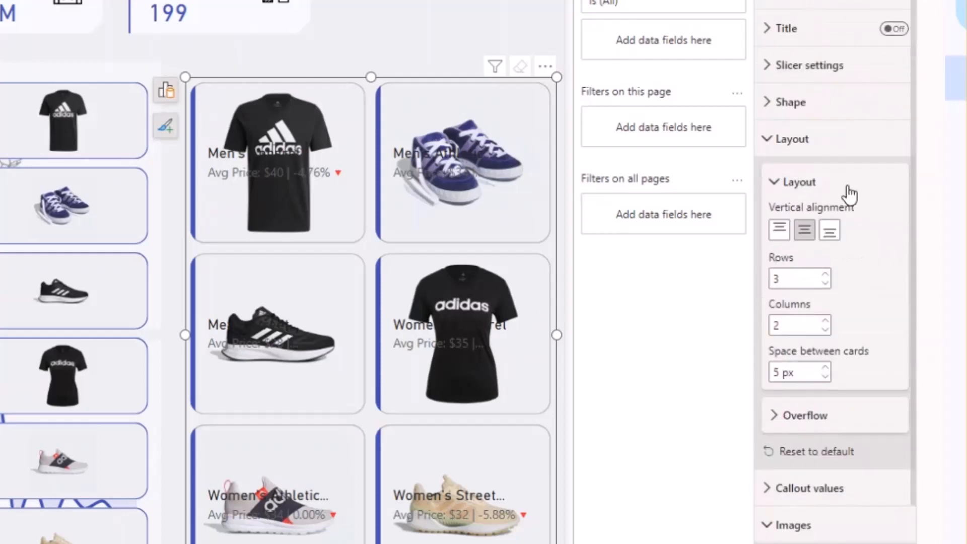
{"action": "left_click", "coordinate": [768, 140]}
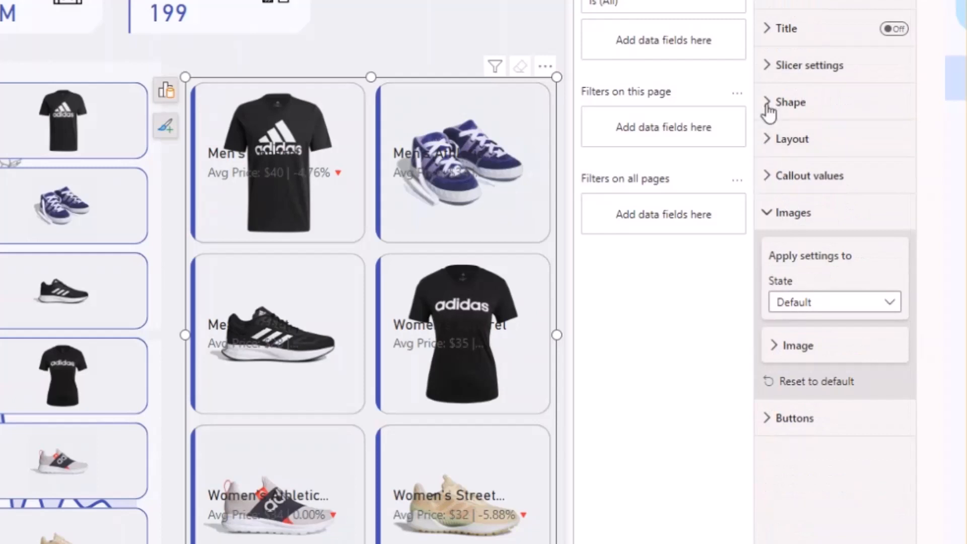
{"action": "left_click", "coordinate": [774, 178]}
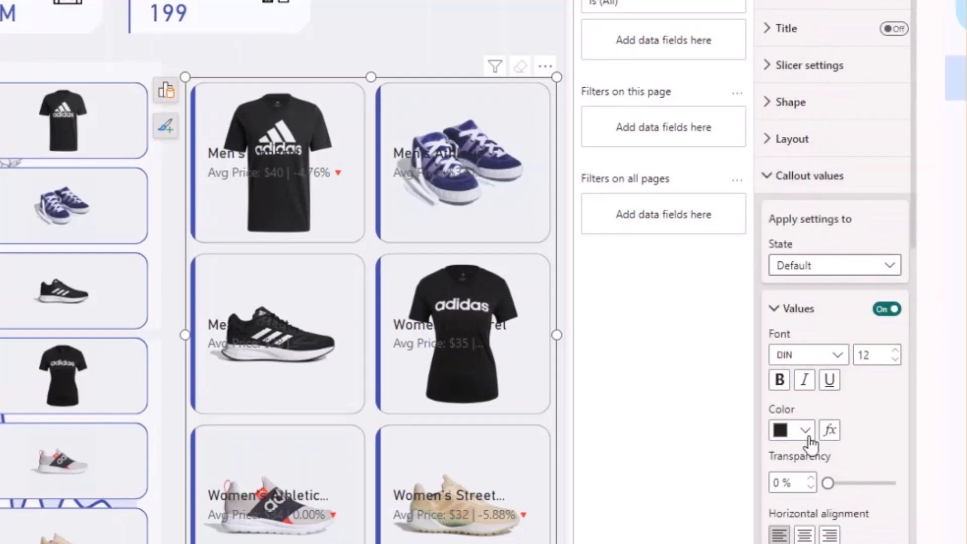
{"action": "left_click", "coordinate": [805, 535]}
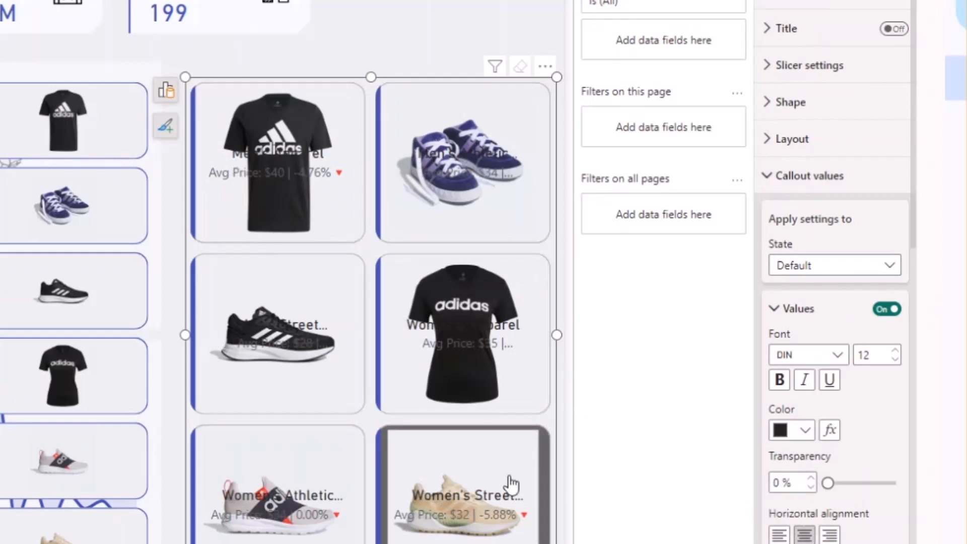
Set the transparency of the slicer's background images to 80% so the text is readable
{"action": "scroll", "coordinate": [825, 479], "scroll_direction": "down", "scroll_amount": 10}
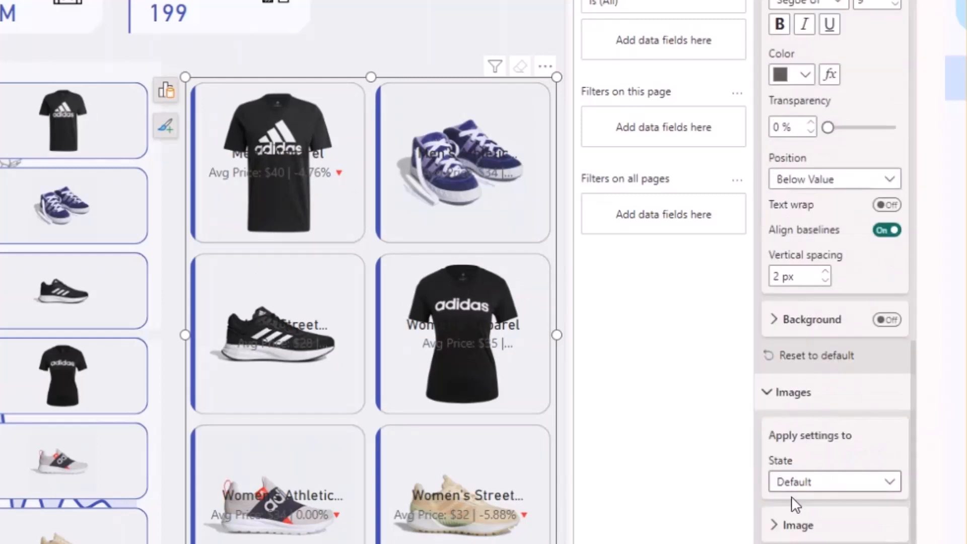
{"action": "left_click", "coordinate": [788, 526]}
{"action": "scroll", "coordinate": [788, 524], "scroll_direction": "down", "scroll_amount": 6}
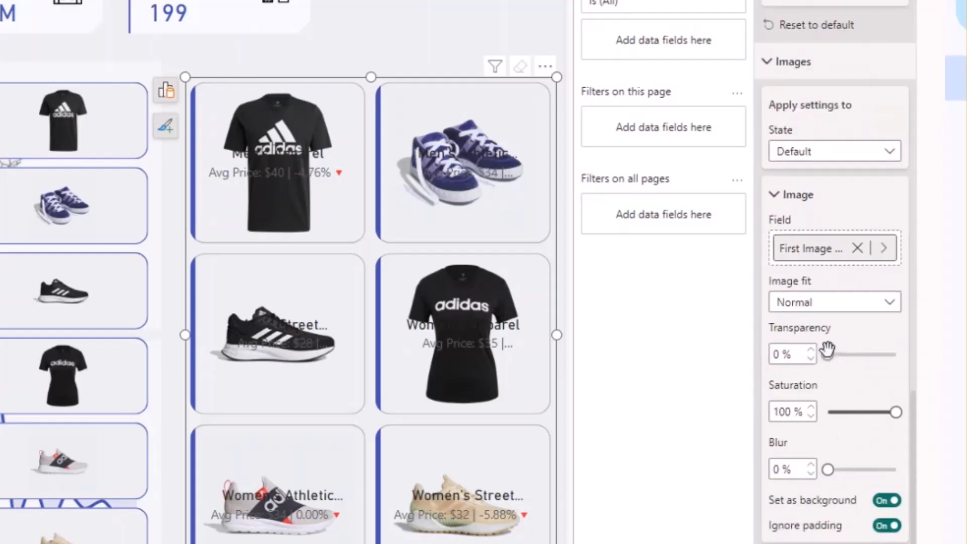
{"action": "left_click_drag", "start_coordinate": [829, 353], "coordinate": [882, 350]}
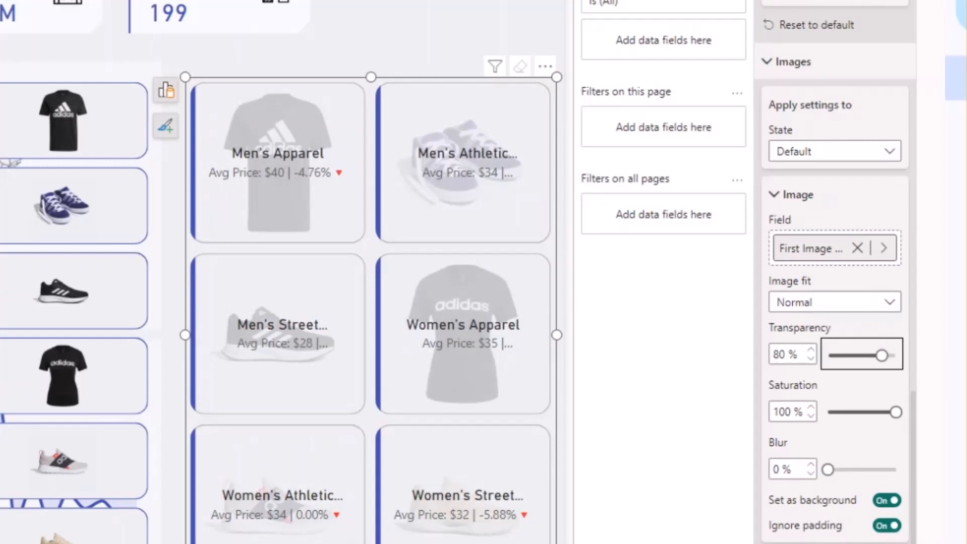
Turn off the accent bar on the new slicer's buttons for the Default state
{"action": "scroll", "coordinate": [820, 452], "scroll_direction": "down", "scroll_amount": 10}
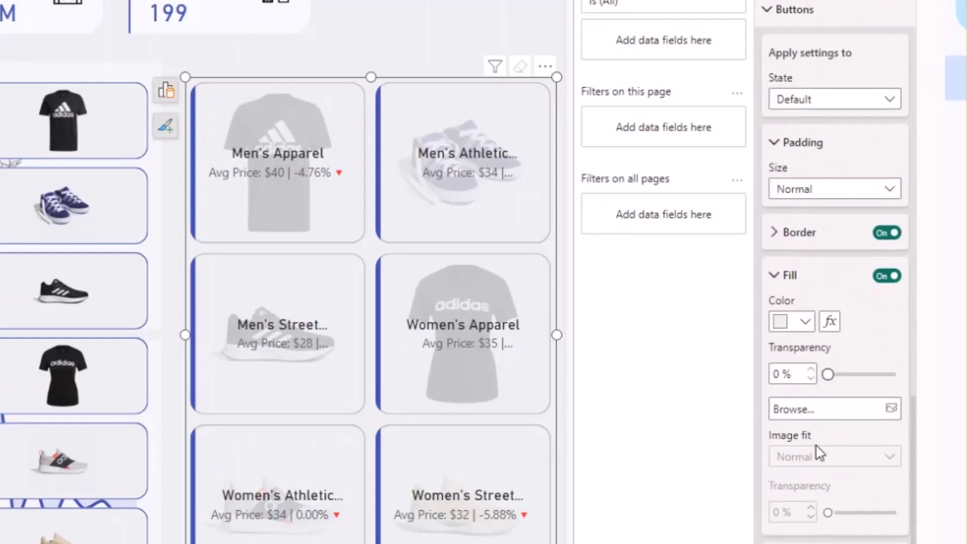
{"action": "scroll", "coordinate": [832, 474], "scroll_direction": "down", "scroll_amount": 5}
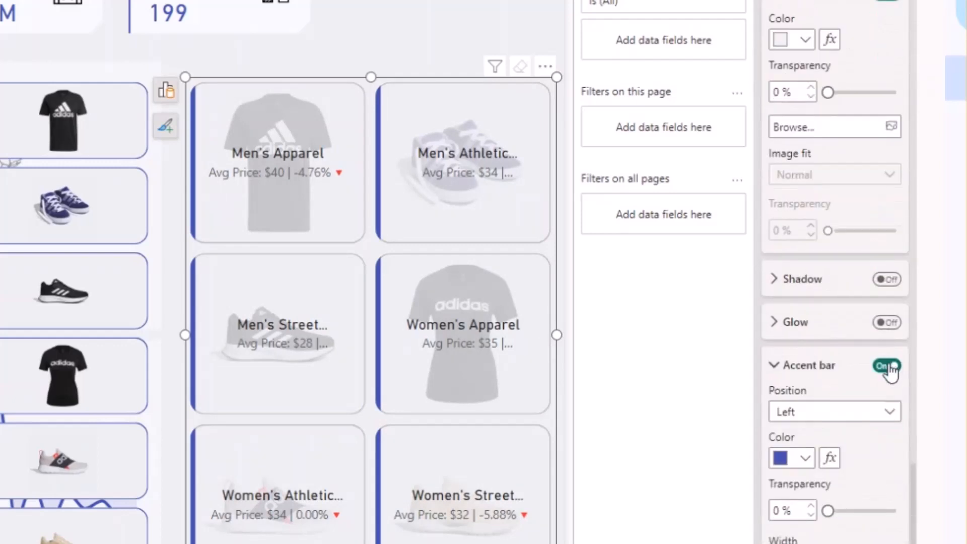
{"action": "left_click", "coordinate": [888, 367]}
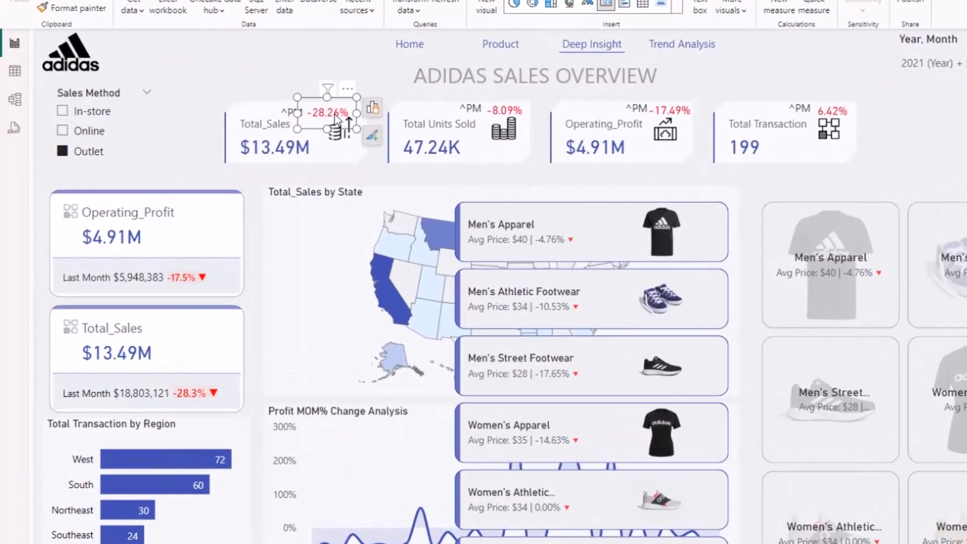
Compare the Total_Sales card and its separate ^PM text box with the Operating_Profit and Total_Sales card visual, and clear the selection
{"action": "left_click", "coordinate": [243, 150]}
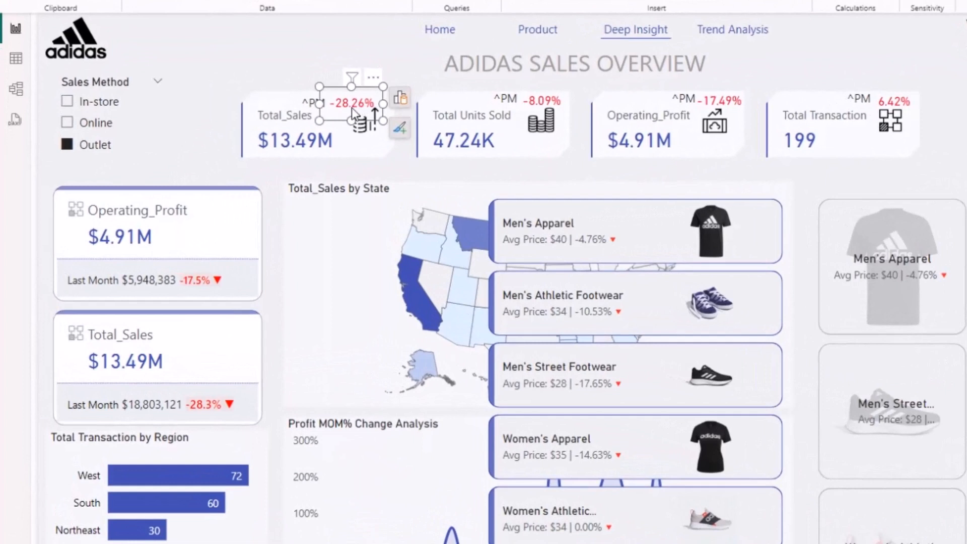
{"action": "left_click", "coordinate": [313, 102]}
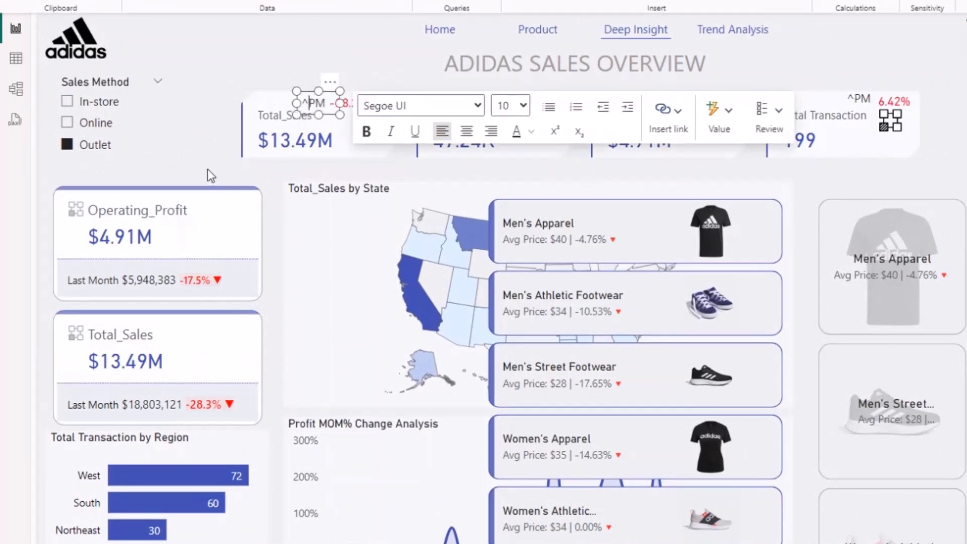
{"action": "left_click", "coordinate": [261, 272]}
{"action": "left_click", "coordinate": [262, 278]}
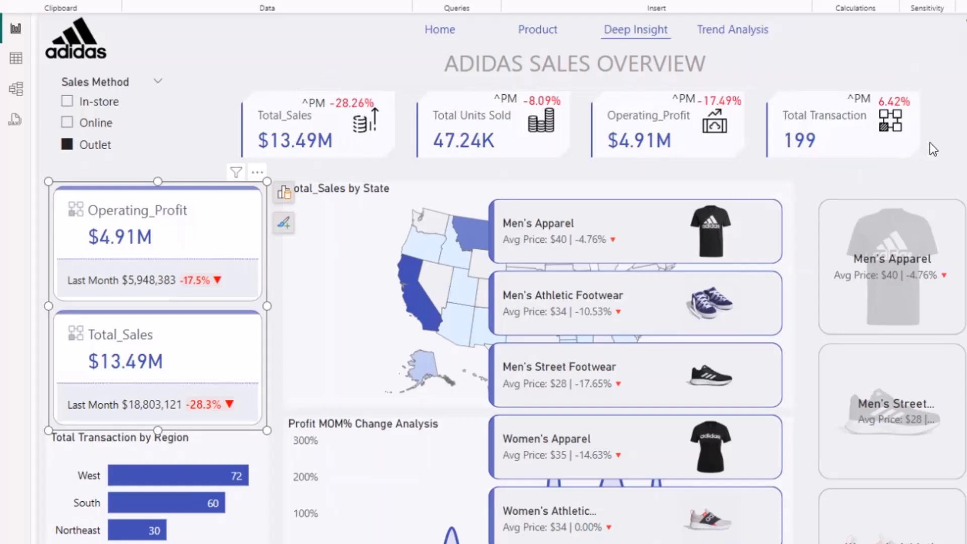
{"action": "left_click", "coordinate": [955, 53]}
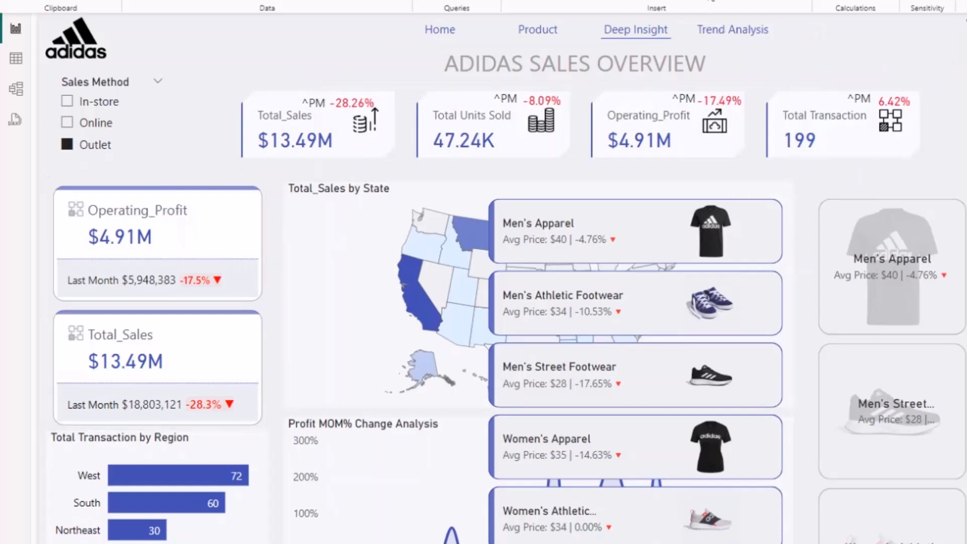
Insert a new card visual on Slicer Demo 1 and place it over the upper part of the grid slicer
{"action": "left_click", "coordinate": [738, 2]}
{"action": "scroll", "coordinate": [634, 422], "scroll_direction": "down", "scroll_amount": 1}
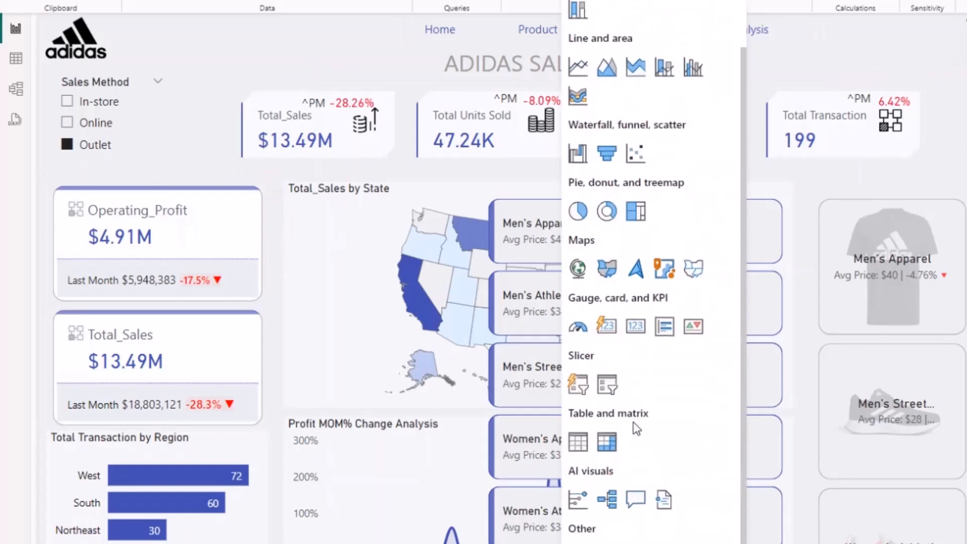
{"action": "left_click", "coordinate": [609, 326]}
{"action": "left_click_drag", "start_coordinate": [47, 310], "coordinate": [550, 253]}
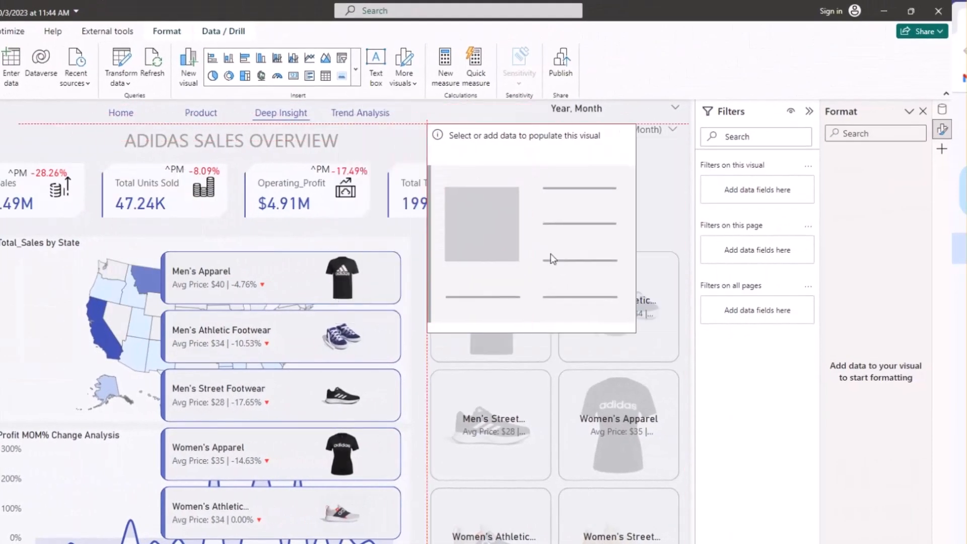
Add the Operating_Profit measure to the new card and move the card slightly lower on the page
{"action": "left_click", "coordinate": [941, 112]}
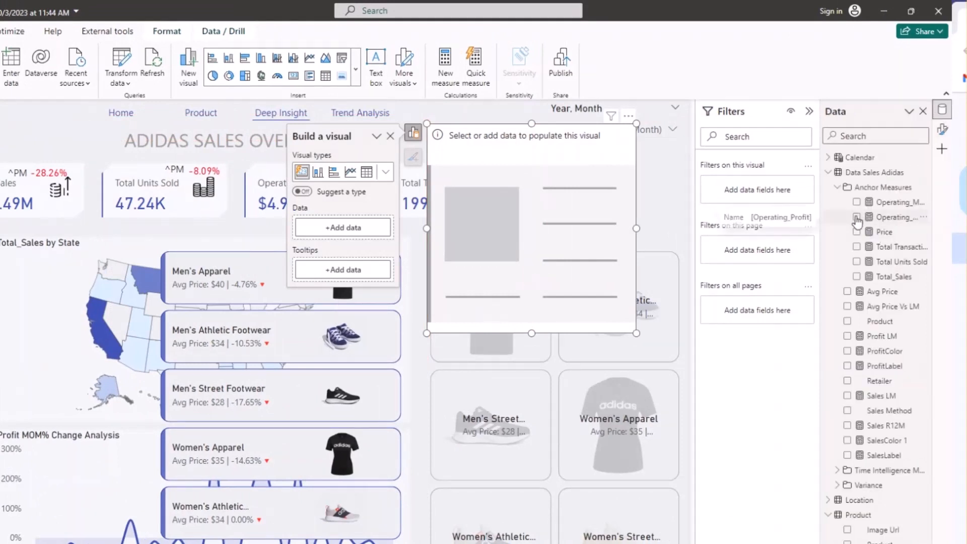
{"action": "left_click", "coordinate": [857, 217]}
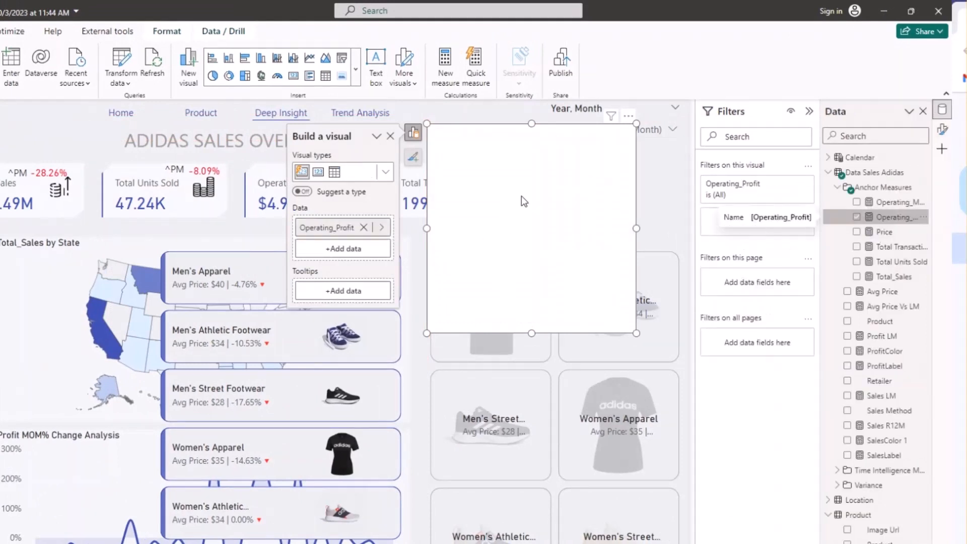
{"action": "left_click_drag", "start_coordinate": [635, 189], "coordinate": [650, 226]}
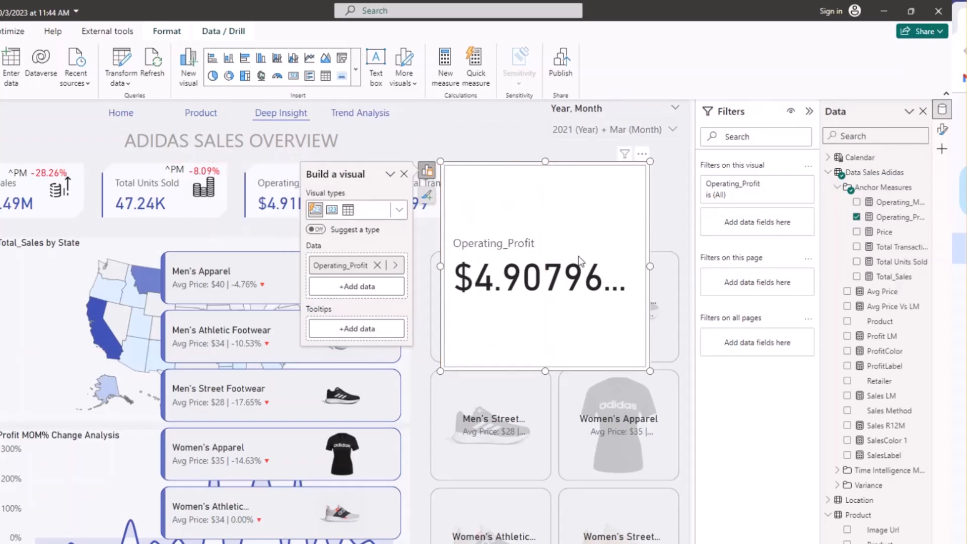
Change the new card's shape to Rounded Rectangle with 9 px rounded corners
{"action": "left_click", "coordinate": [942, 129]}
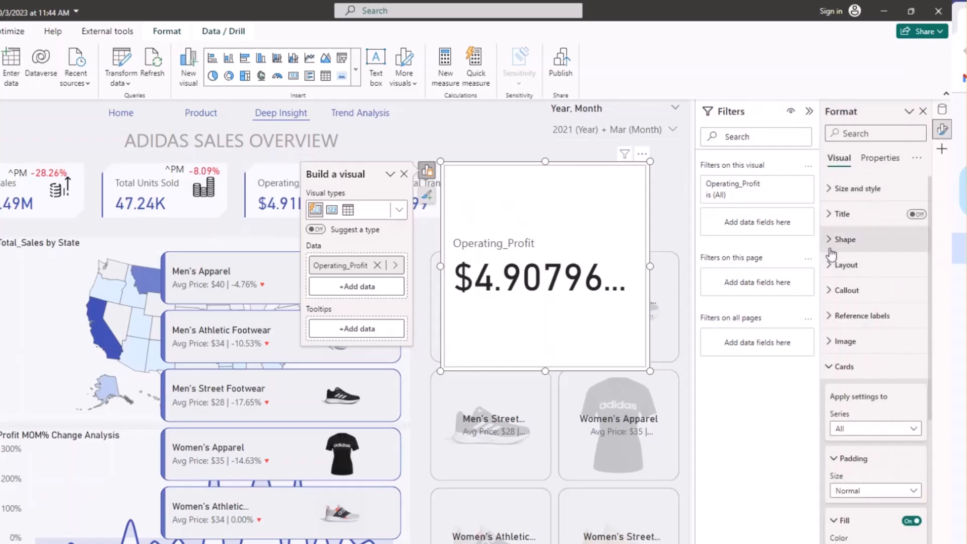
{"action": "left_click", "coordinate": [834, 241]}
{"action": "left_click", "coordinate": [843, 272]}
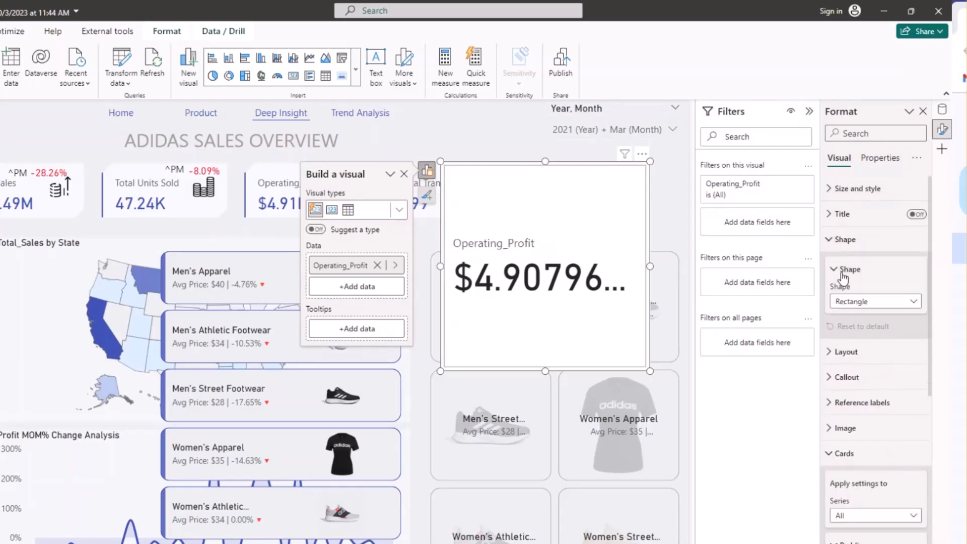
{"action": "left_click", "coordinate": [849, 305]}
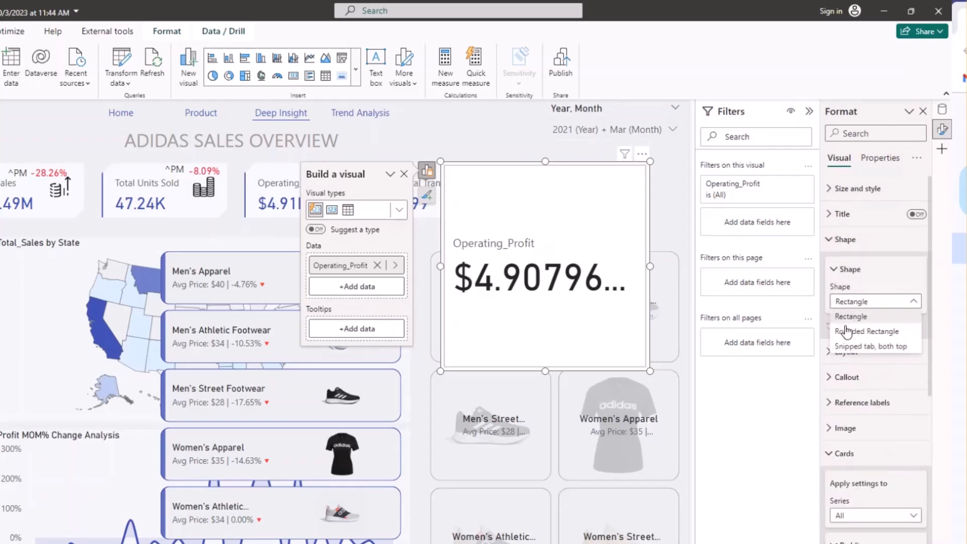
{"action": "left_click", "coordinate": [849, 332]}
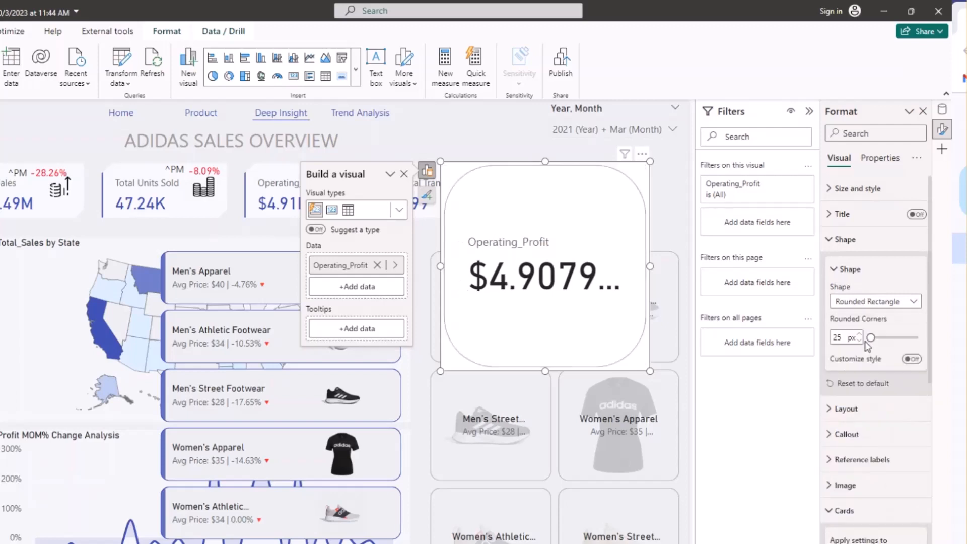
{"action": "left_click_drag", "start_coordinate": [894, 337], "coordinate": [880, 339]}
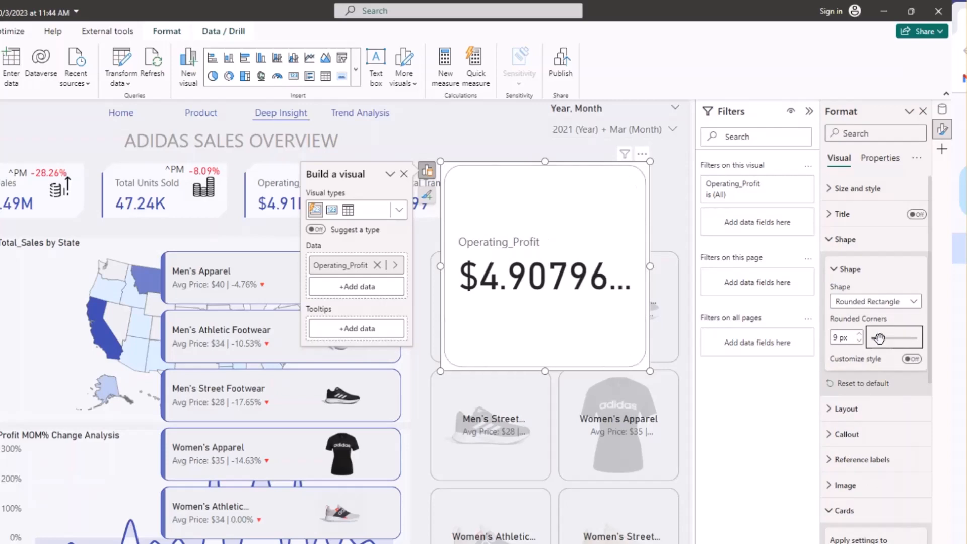
{"action": "left_click", "coordinate": [833, 273]}
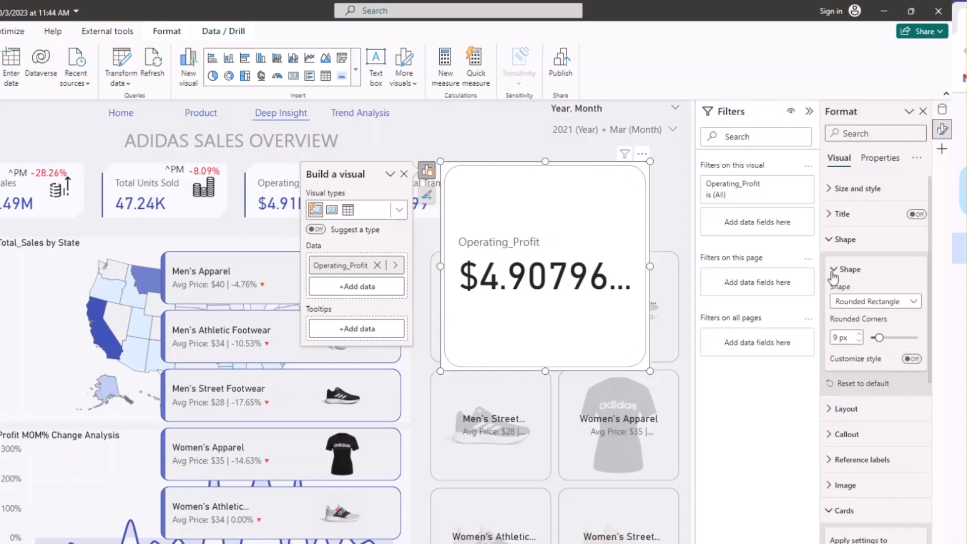
{"action": "left_click", "coordinate": [829, 240]}
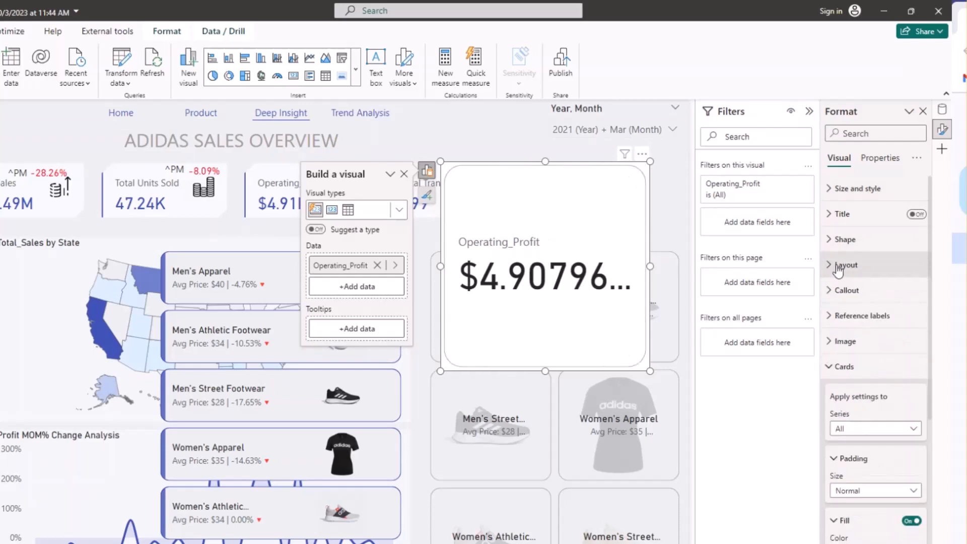
Reduce the font size of the card's callout value to 37
{"action": "left_click", "coordinate": [831, 292]}
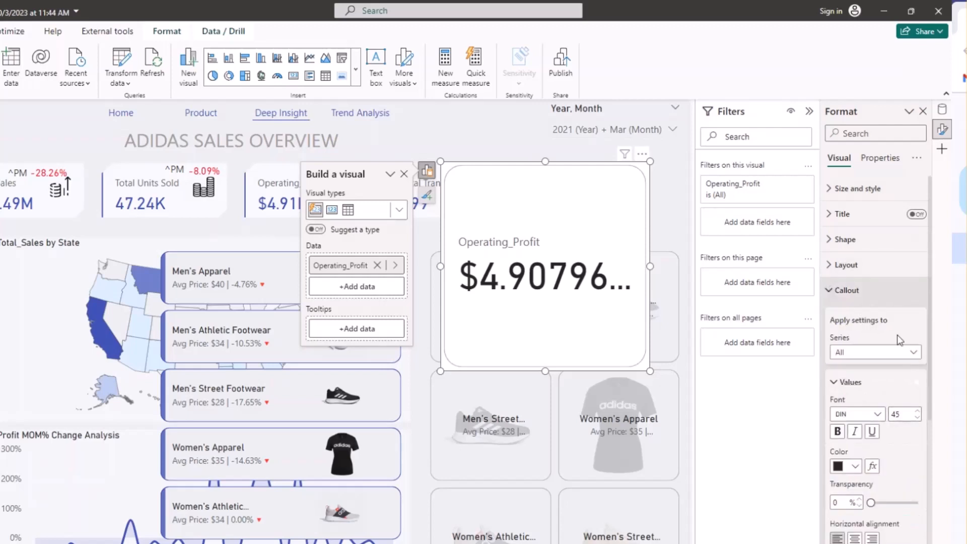
{"action": "left_click", "coordinate": [917, 418]}
{"action": "left_click", "coordinate": [918, 419]}
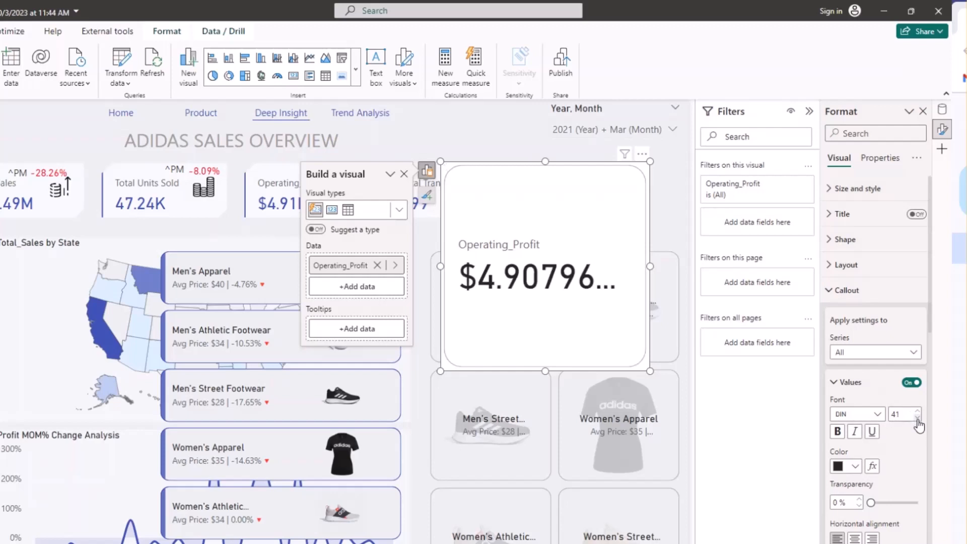
{"action": "left_click", "coordinate": [918, 418]}
Set the callout value's display units to Millions with 2 decimal places
{"action": "scroll", "coordinate": [902, 463], "scroll_direction": "down", "scroll_amount": 1}
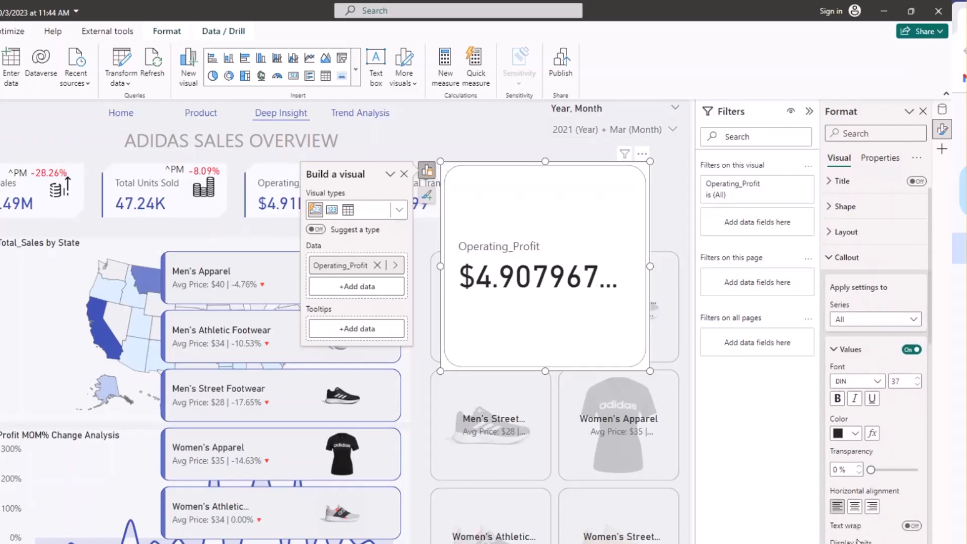
{"action": "left_click", "coordinate": [877, 543]}
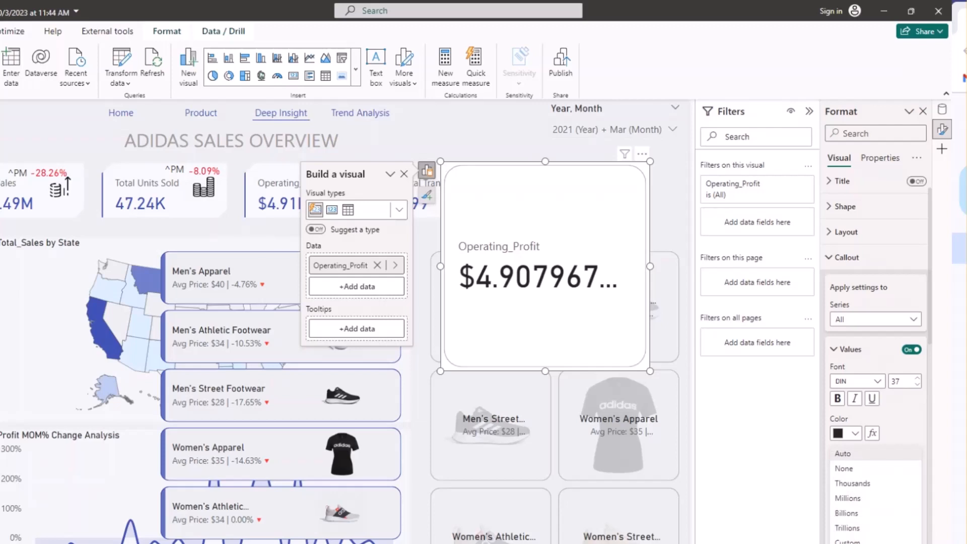
{"action": "left_click", "coordinate": [869, 499]}
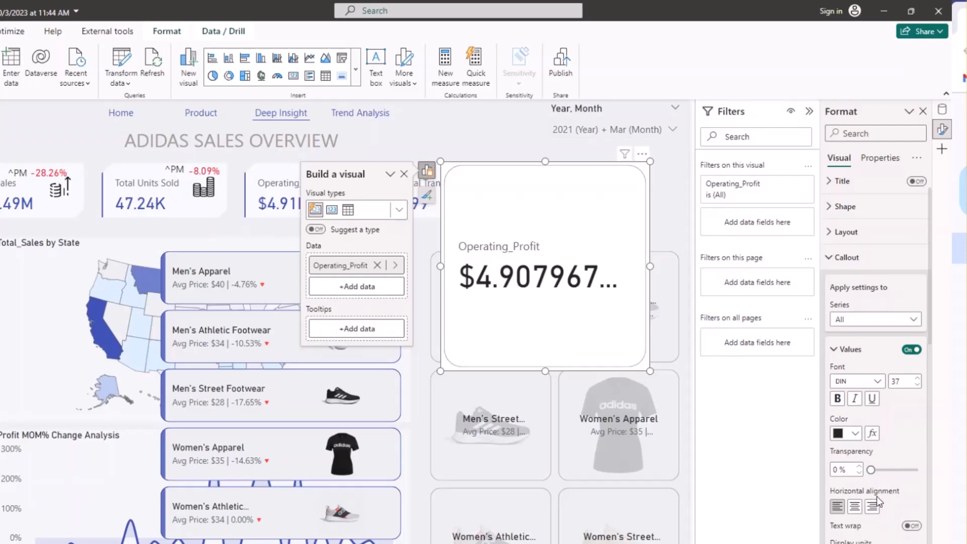
{"action": "scroll", "coordinate": [874, 504], "scroll_direction": "down", "scroll_amount": 1}
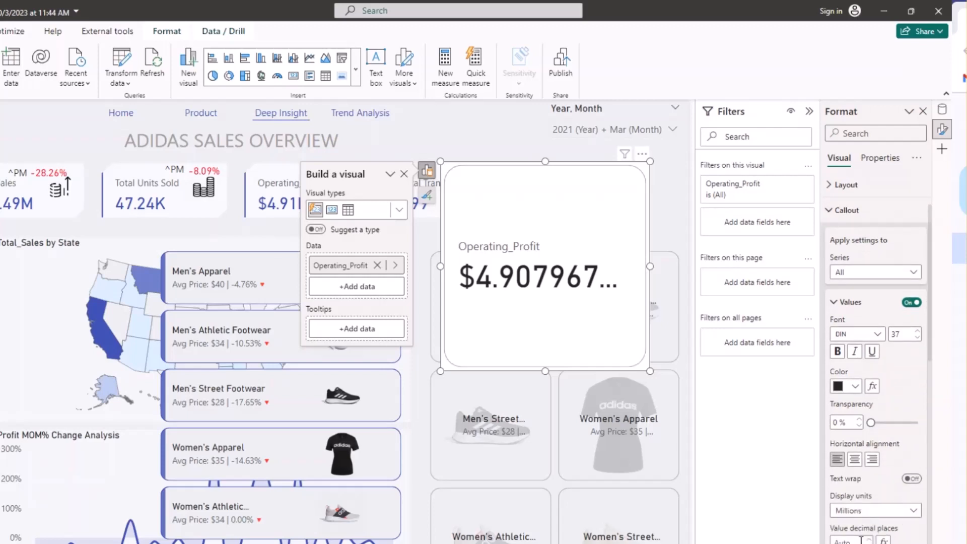
{"action": "left_click", "coordinate": [862, 541]}
{"action": "type", "text": "2"}
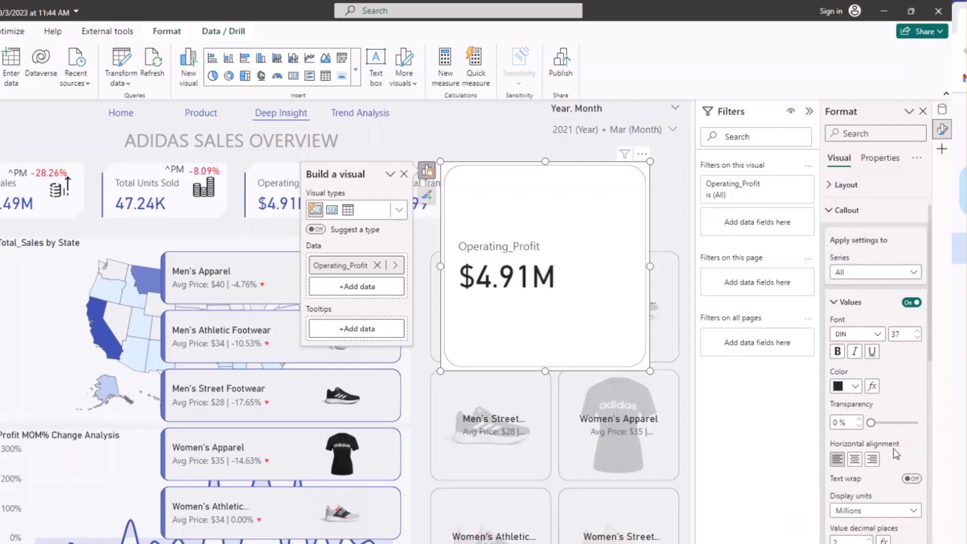
{"action": "scroll", "coordinate": [876, 500], "scroll_direction": "down", "scroll_amount": 3}
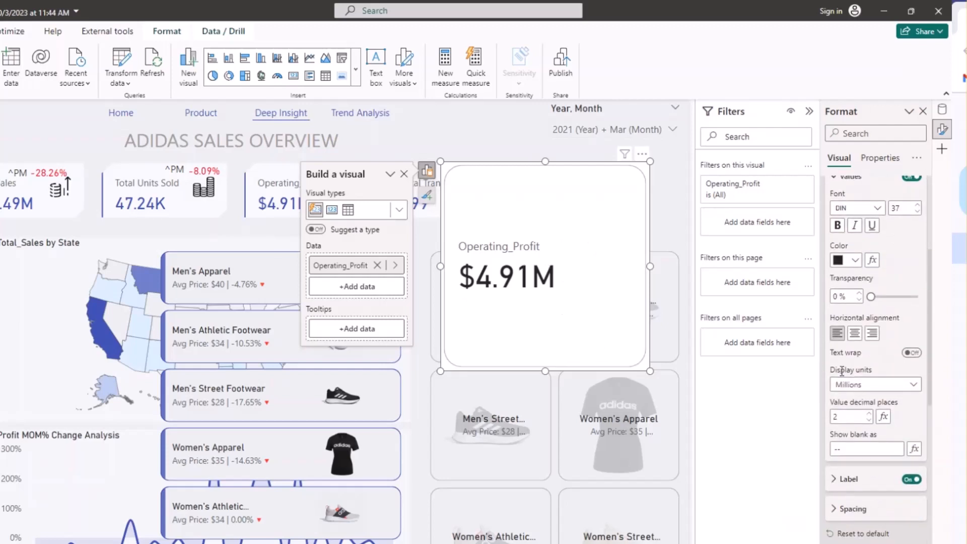
{"action": "scroll", "coordinate": [904, 247], "scroll_direction": "up", "scroll_amount": 3}
{"action": "left_click", "coordinate": [835, 226]}
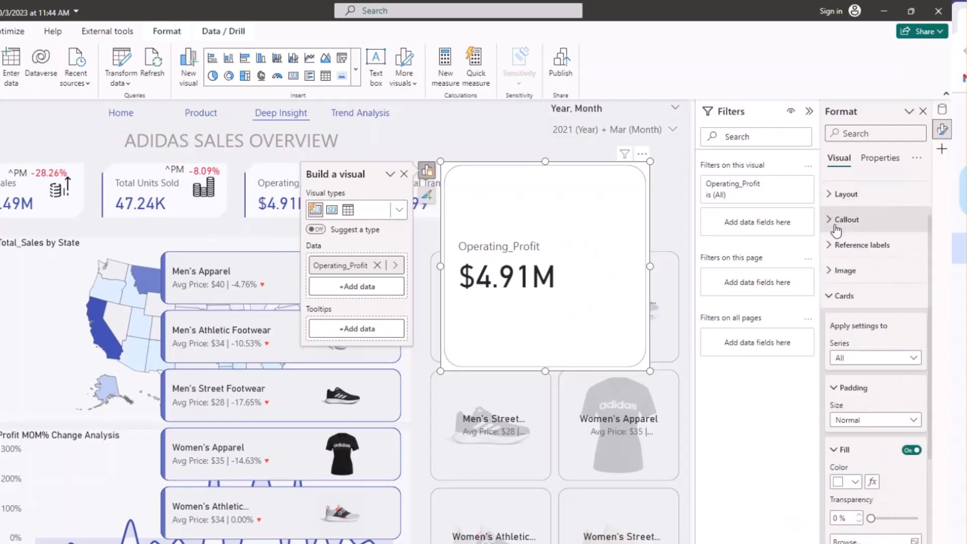
{"action": "left_click", "coordinate": [830, 297]}
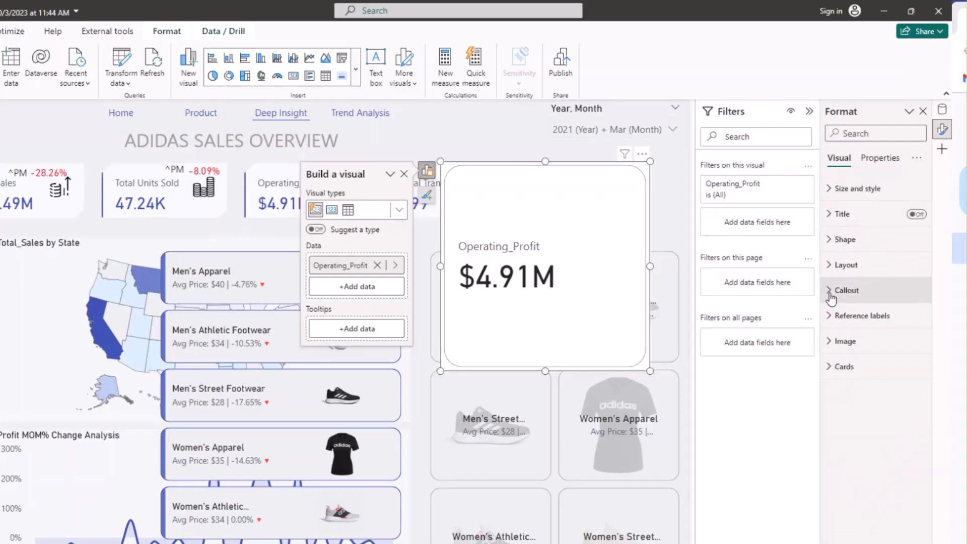
Turn on the card's image and load icons8-sales-64.png from the Downloads folder
{"action": "left_click", "coordinate": [827, 341]}
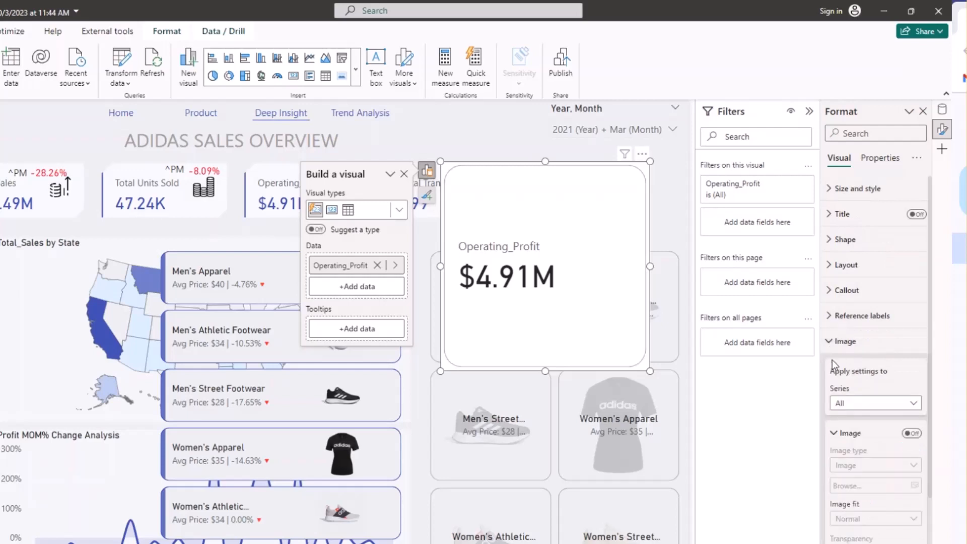
{"action": "left_click", "coordinate": [913, 433]}
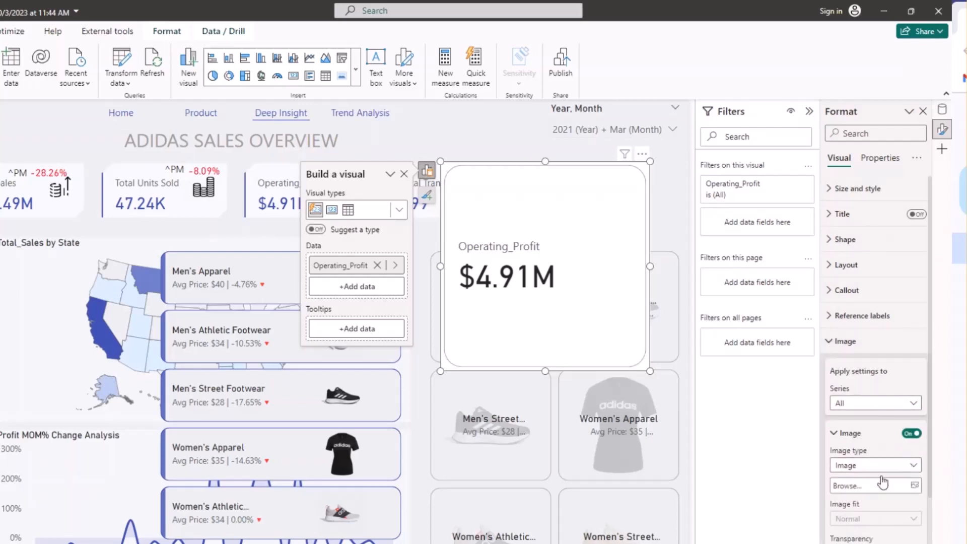
{"action": "left_click", "coordinate": [876, 486]}
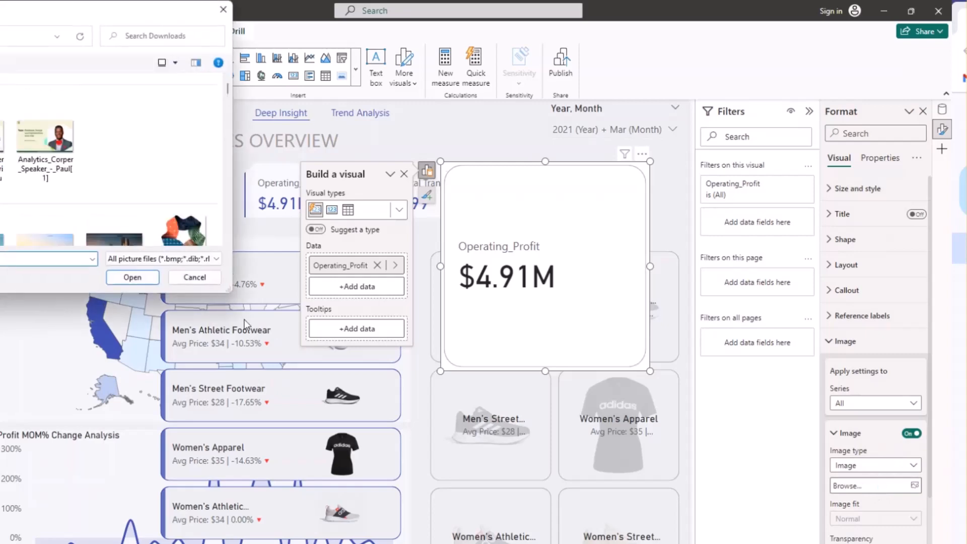
{"action": "scroll", "coordinate": [7, 222], "scroll_direction": "down", "scroll_amount": 10}
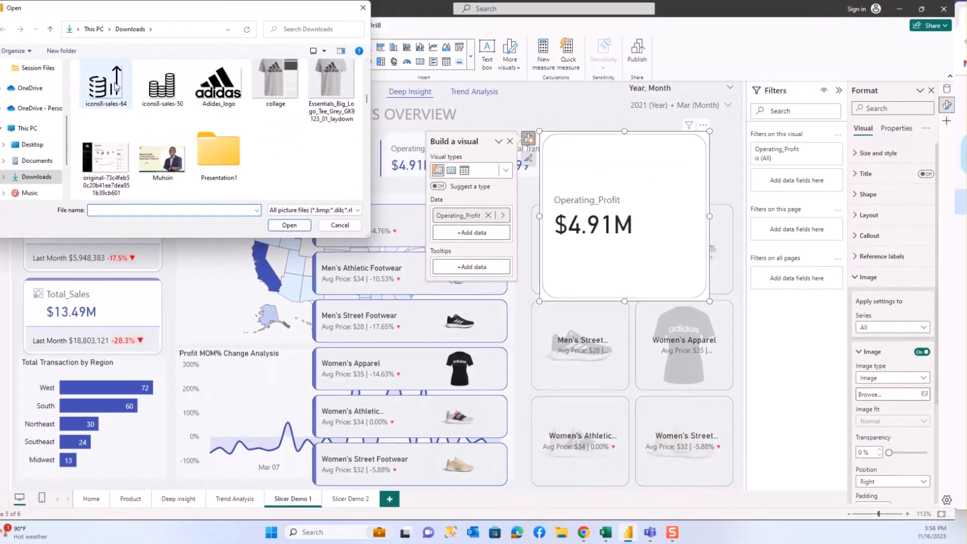
{"action": "double_click", "coordinate": [115, 86]}
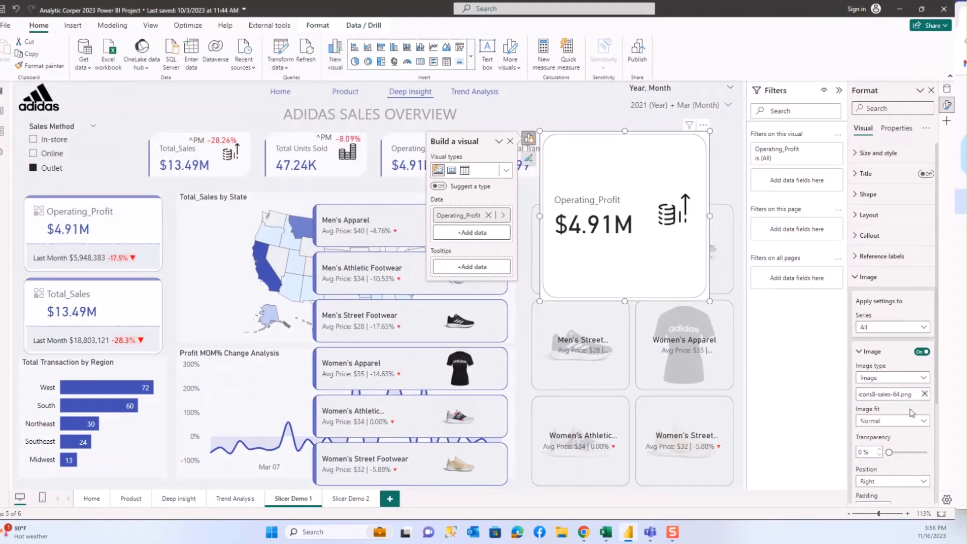
Keep the card image's fit at Normal and set its position to Left of the callout
{"action": "left_click", "coordinate": [910, 421]}
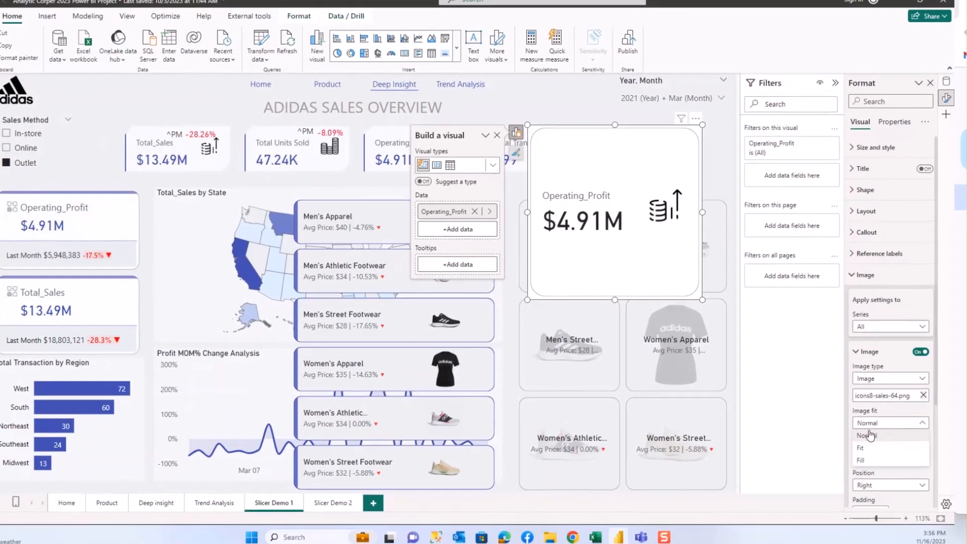
{"action": "left_click", "coordinate": [867, 435]}
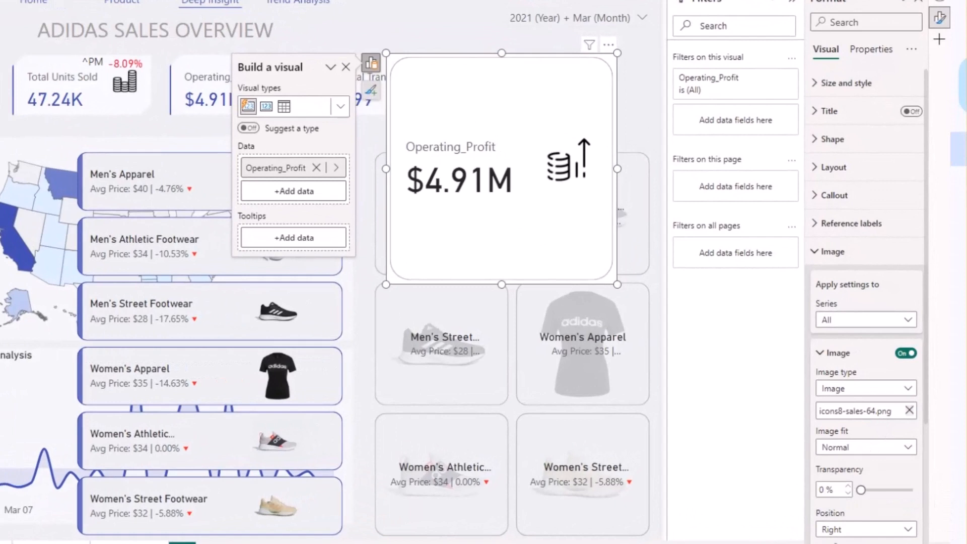
{"action": "left_click", "coordinate": [842, 530]}
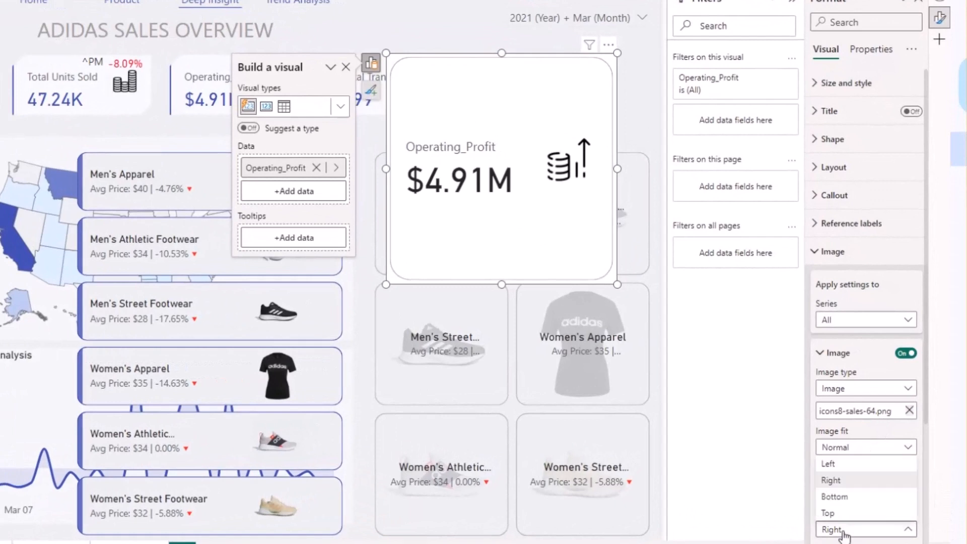
{"action": "left_click", "coordinate": [841, 479]}
Set the size of the card's image to 20 px
{"action": "scroll", "coordinate": [856, 468], "scroll_direction": "down", "scroll_amount": 3}
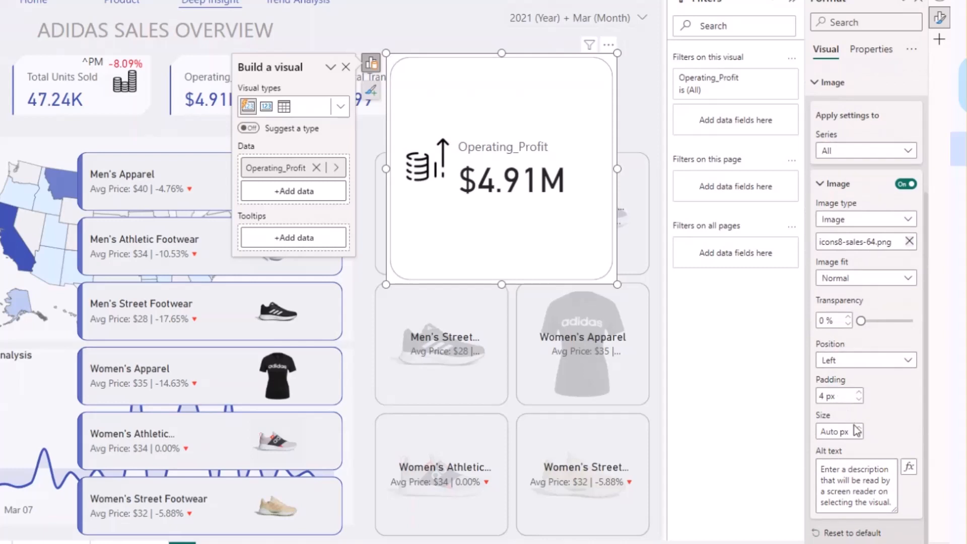
{"action": "left_click", "coordinate": [859, 429]}
{"action": "left_click", "coordinate": [859, 429]}
{"action": "left_click", "coordinate": [859, 429]}
{"action": "left_click", "coordinate": [859, 429]}
{"action": "left_click", "coordinate": [859, 429]}
{"action": "left_click", "coordinate": [859, 429]}
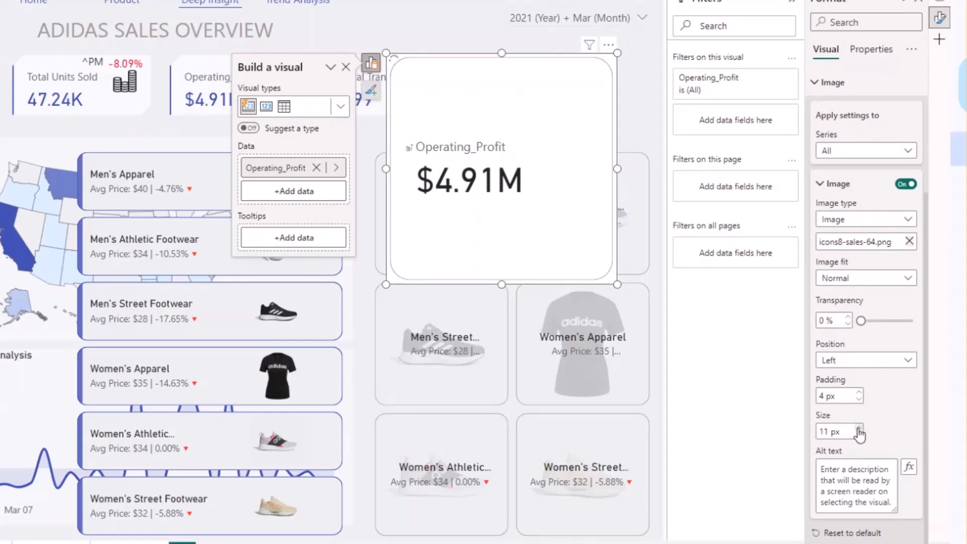
{"action": "left_click", "coordinate": [858, 429]}
{"action": "left_click", "coordinate": [859, 429]}
{"action": "left_click", "coordinate": [859, 428]}
{"action": "left_click", "coordinate": [860, 429]}
{"action": "left_click", "coordinate": [859, 429]}
{"action": "left_click", "coordinate": [859, 428]}
{"action": "left_click", "coordinate": [860, 429]}
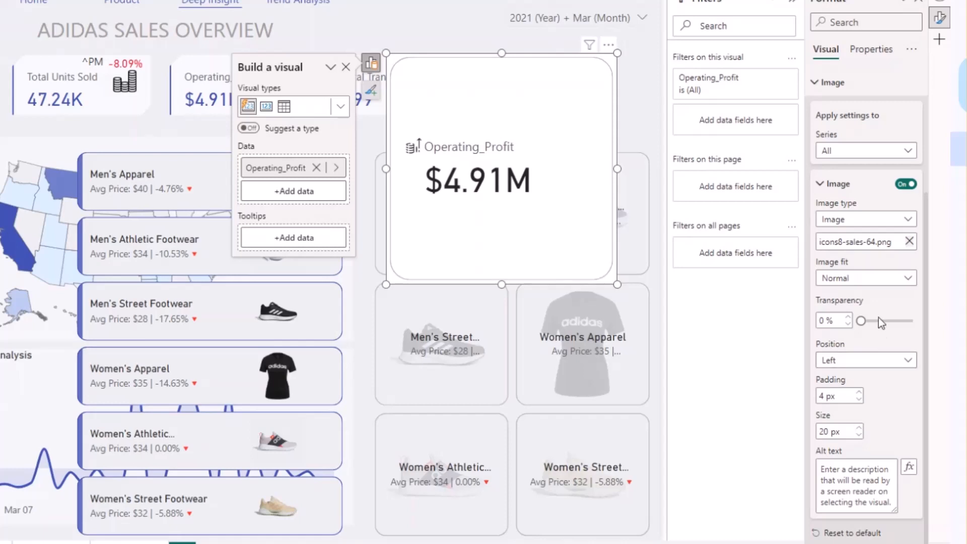
Set the transparency of the card's image to 45%
{"action": "left_click_drag", "start_coordinate": [861, 320], "coordinate": [884, 321]}
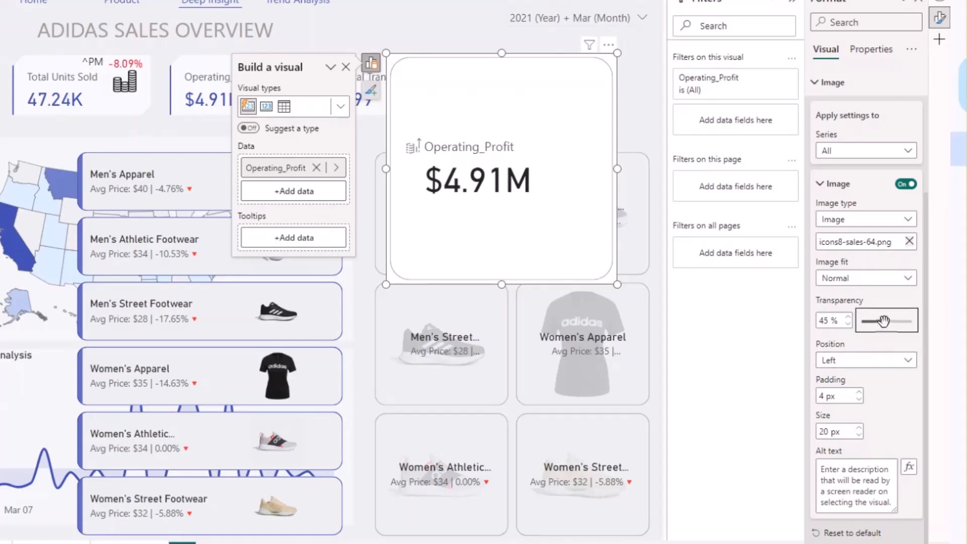
{"action": "scroll", "coordinate": [830, 146], "scroll_direction": "up", "scroll_amount": 2}
{"action": "left_click", "coordinate": [822, 145]}
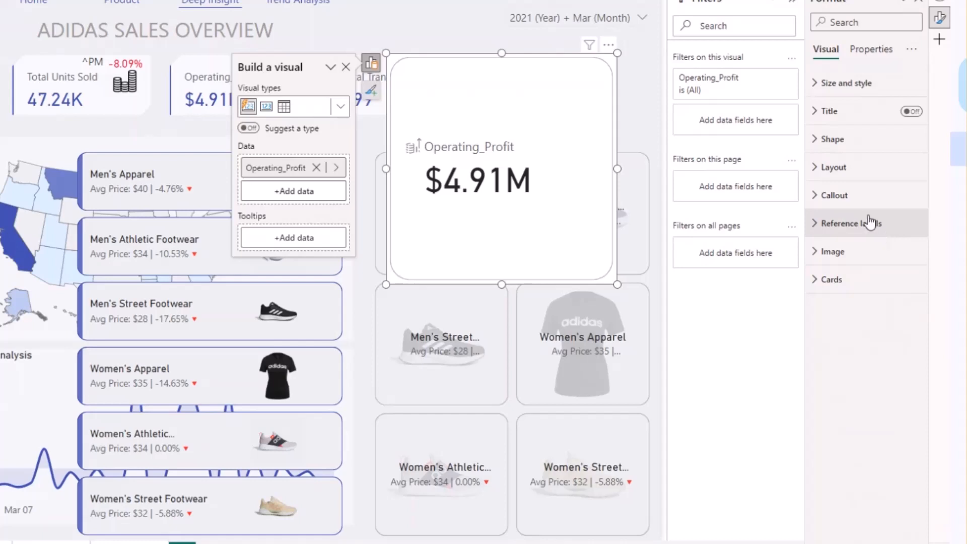
Turn on the accent bar for the Operating_Profit card and color it the recently used indigo blue
{"action": "left_click", "coordinate": [832, 169]}
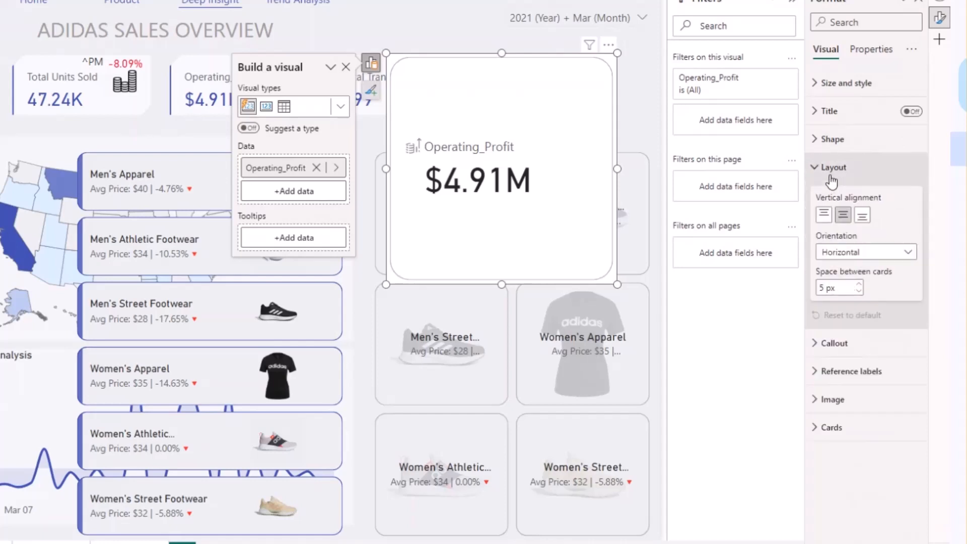
{"action": "left_click", "coordinate": [831, 174]}
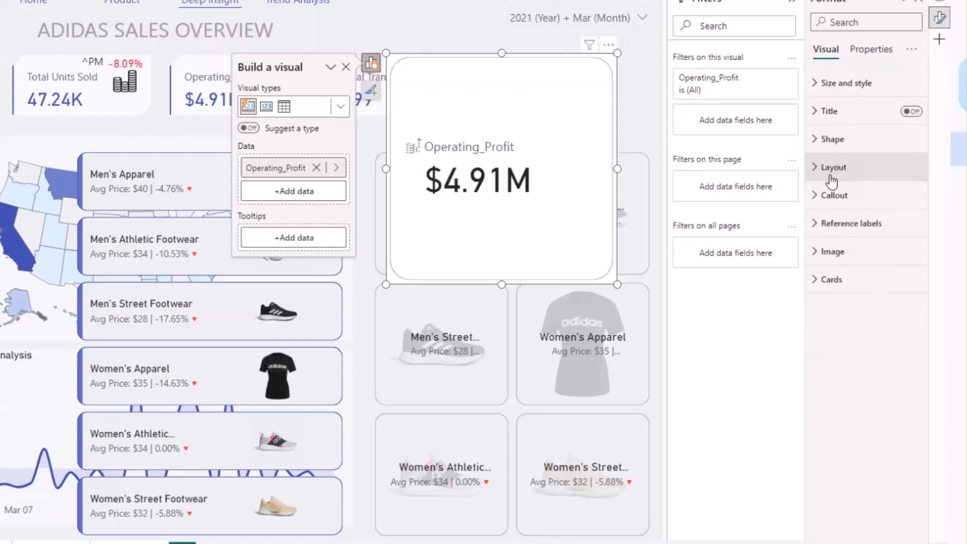
{"action": "left_click", "coordinate": [824, 281]}
{"action": "scroll", "coordinate": [846, 331], "scroll_direction": "down", "scroll_amount": 4}
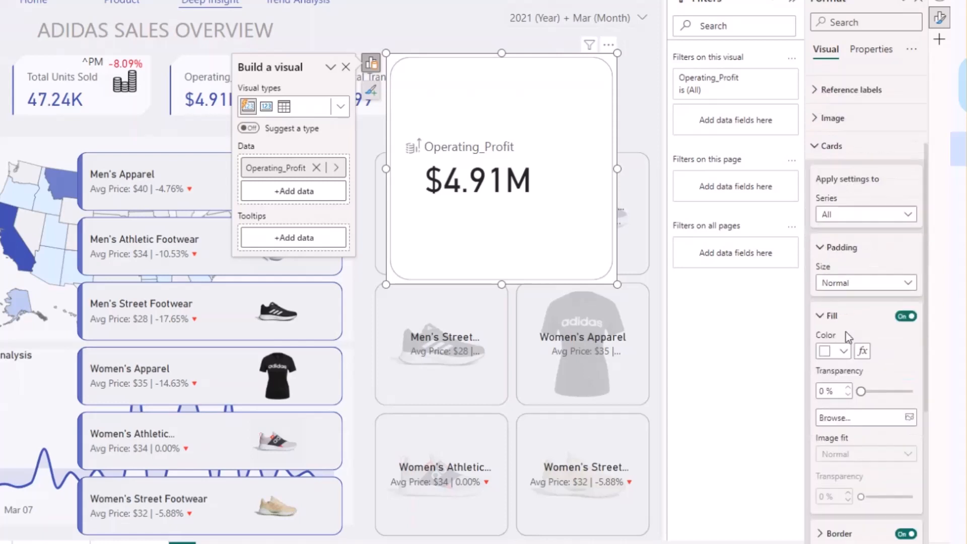
{"action": "scroll", "coordinate": [847, 332], "scroll_direction": "down", "scroll_amount": 4}
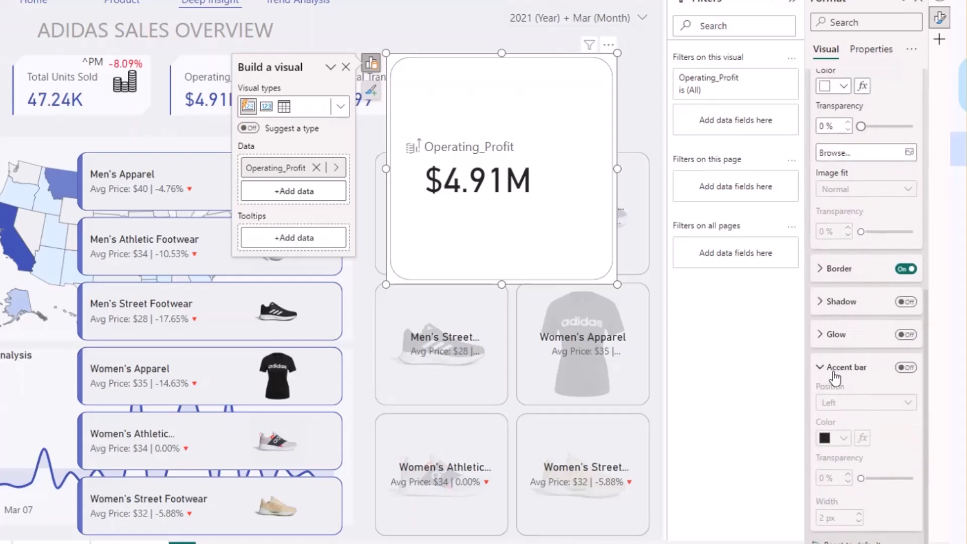
{"action": "left_click", "coordinate": [889, 368]}
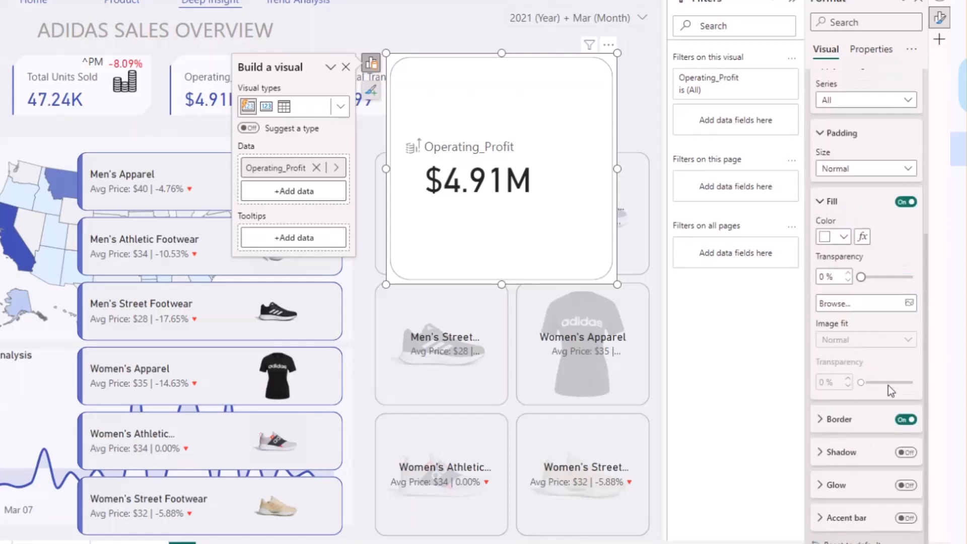
{"action": "left_click", "coordinate": [826, 520]}
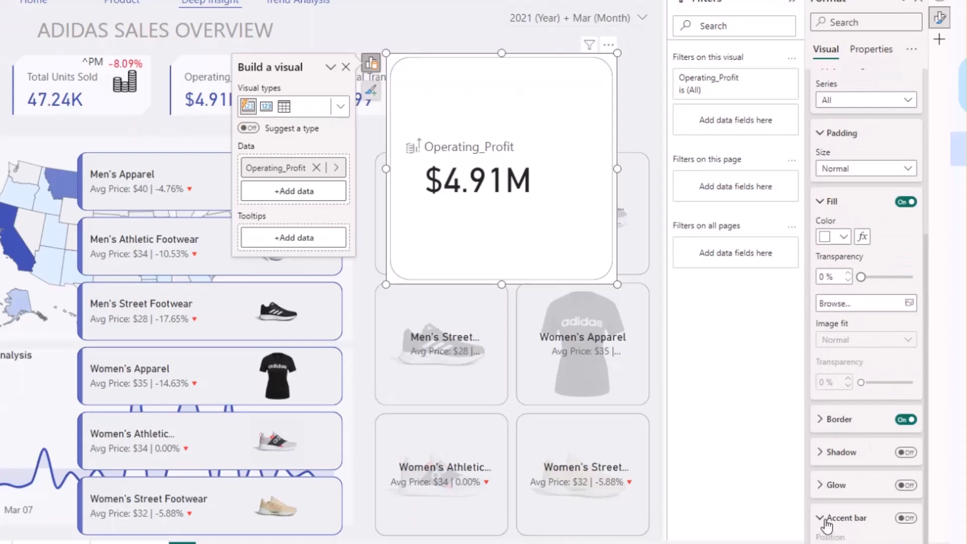
{"action": "left_click", "coordinate": [907, 519]}
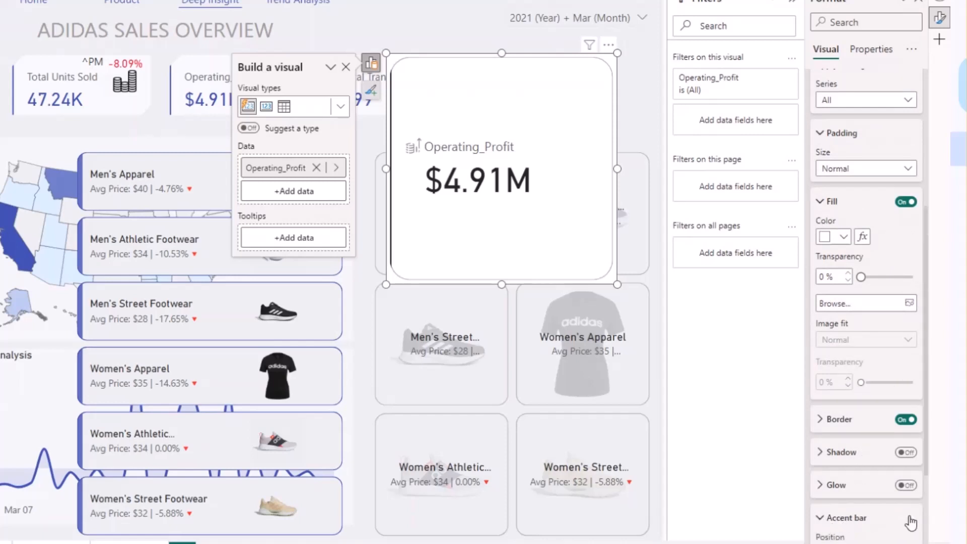
{"action": "scroll", "coordinate": [897, 403], "scroll_direction": "down", "scroll_amount": 3}
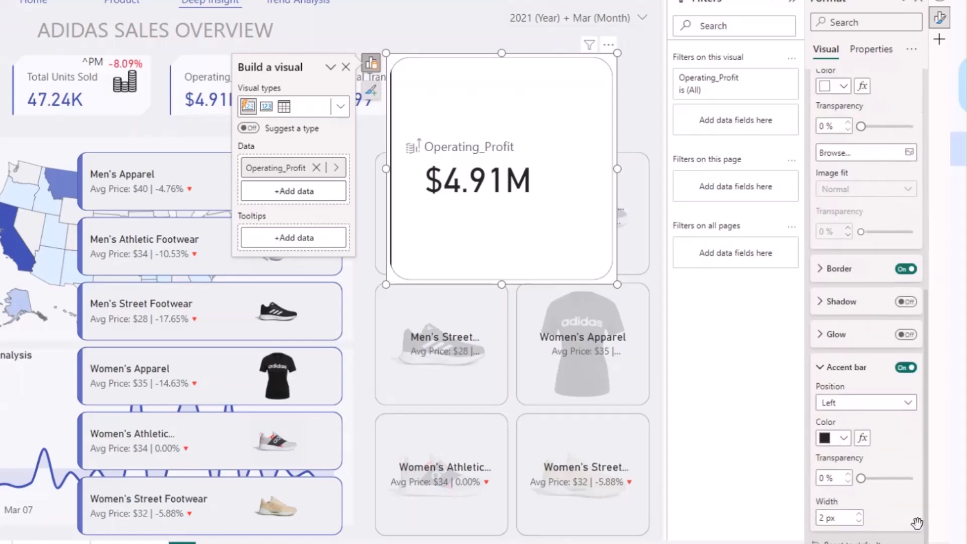
{"action": "left_click", "coordinate": [839, 439]}
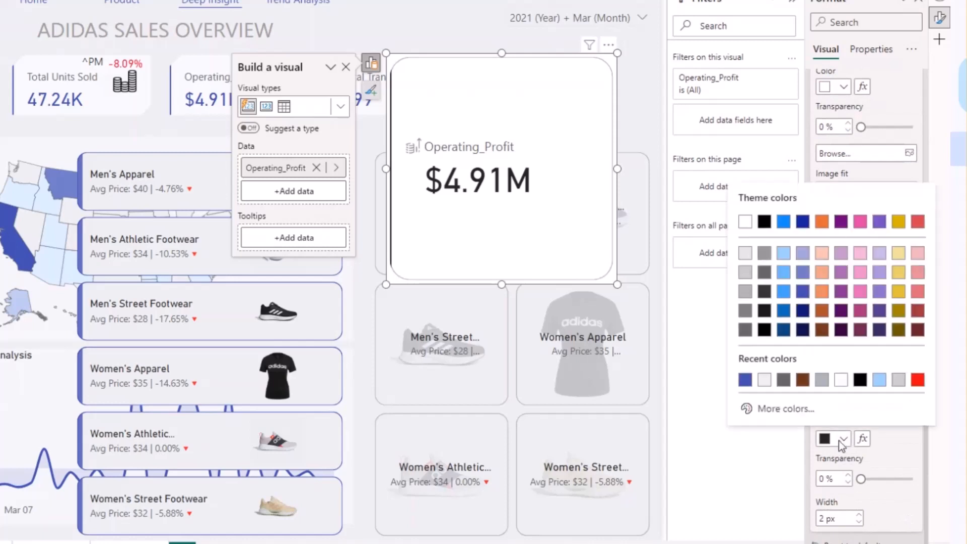
{"action": "left_click", "coordinate": [746, 380]}
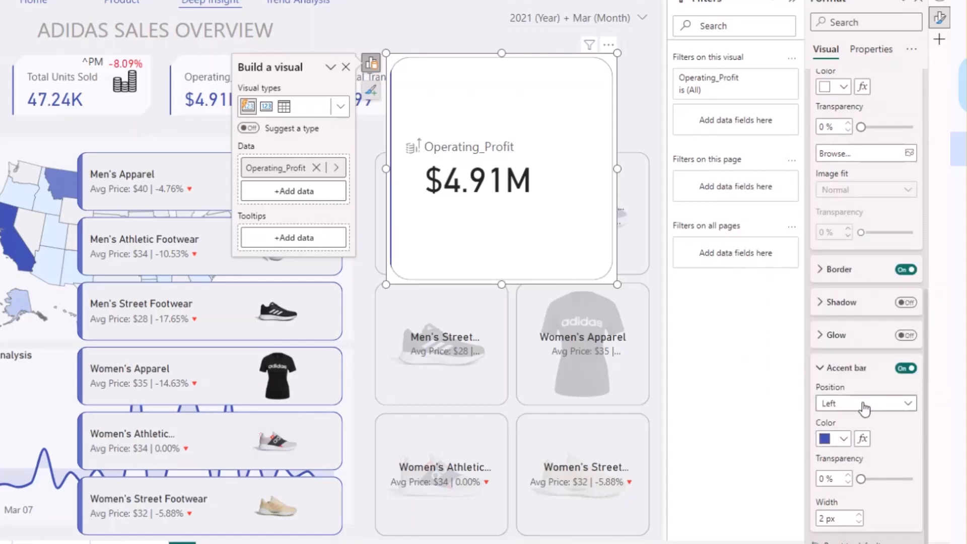
Set the card's accent bar position to Top and its width to 8 px
{"action": "left_click", "coordinate": [865, 408]}
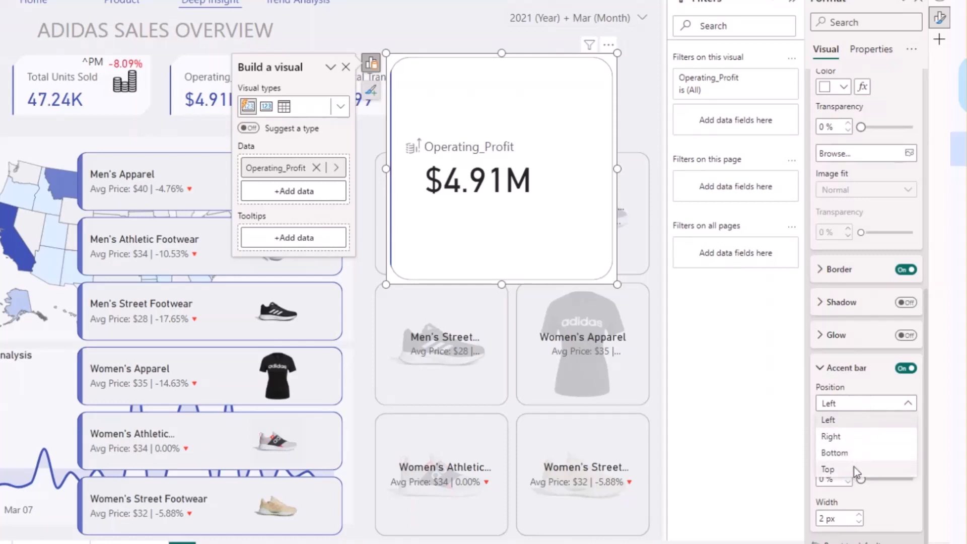
{"action": "left_click", "coordinate": [855, 468]}
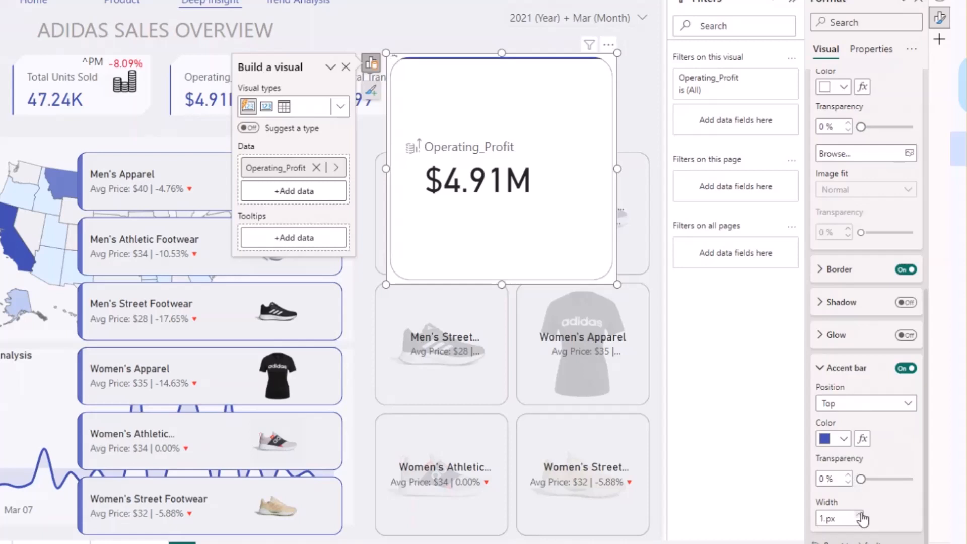
{"action": "left_click", "coordinate": [862, 515]}
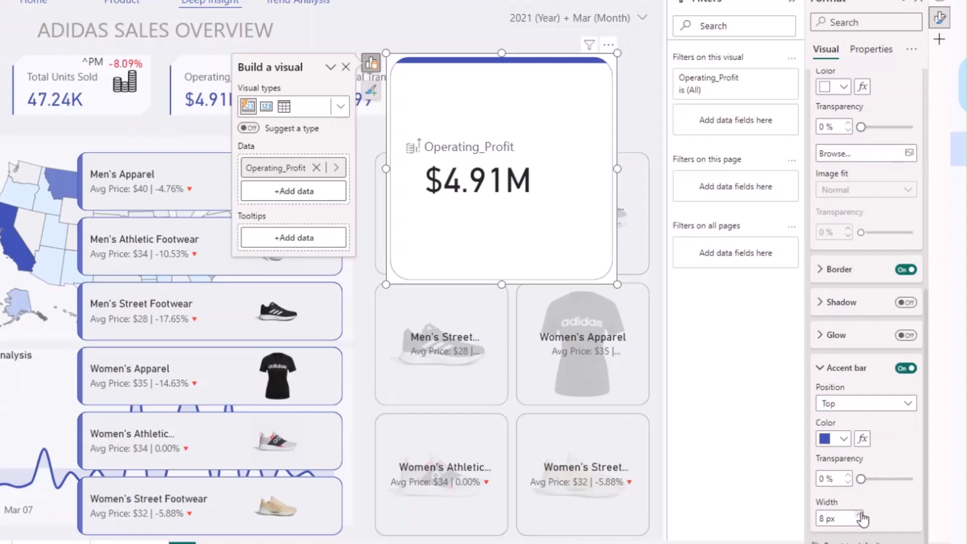
{"action": "scroll", "coordinate": [841, 277], "scroll_direction": "up", "scroll_amount": 1}
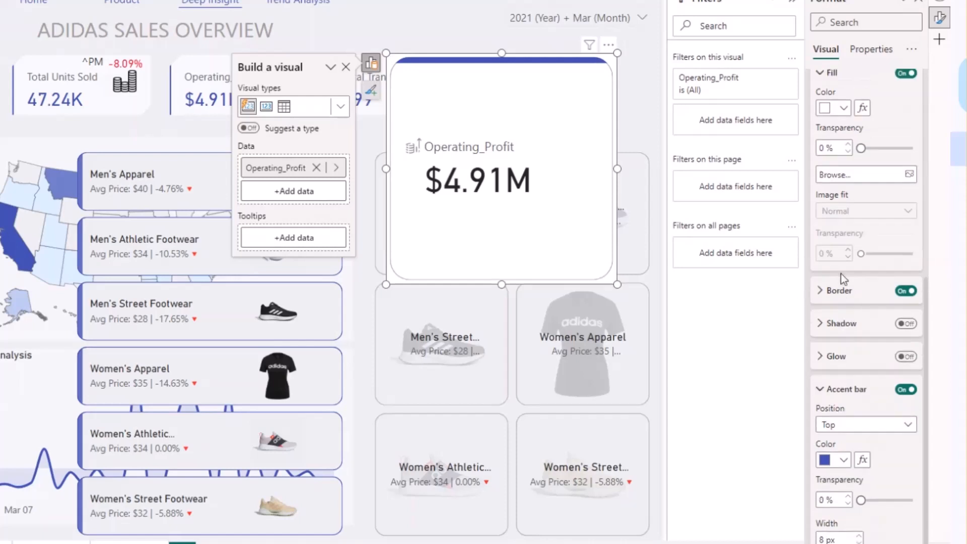
{"action": "scroll", "coordinate": [841, 275], "scroll_direction": "up", "scroll_amount": 10}
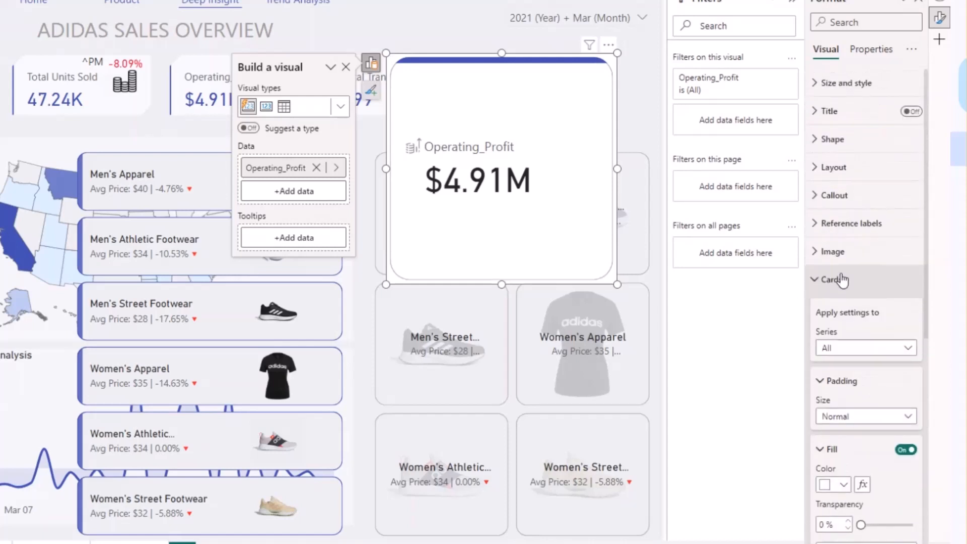
{"action": "left_click", "coordinate": [815, 278]}
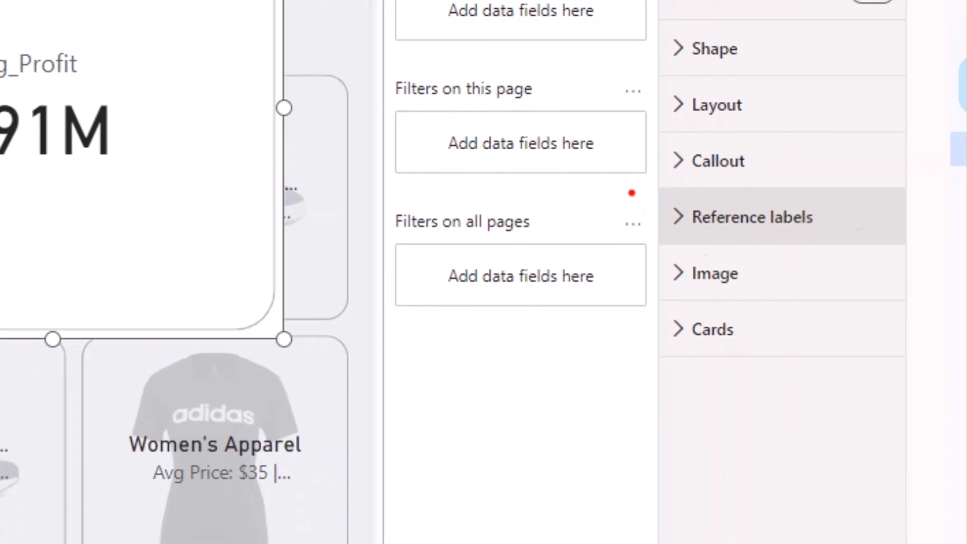
{"action": "mouse_move", "coordinate": [692, 158]}
{"action": "left_mouse_down"}
{"action": "mouse_move", "coordinate": [894, 177]}
{"action": "mouse_move", "coordinate": [600, 356]}
{"action": "left_mouse_up"}
{"action": "left_click_drag", "start_coordinate": [655, 207], "coordinate": [749, 199]}
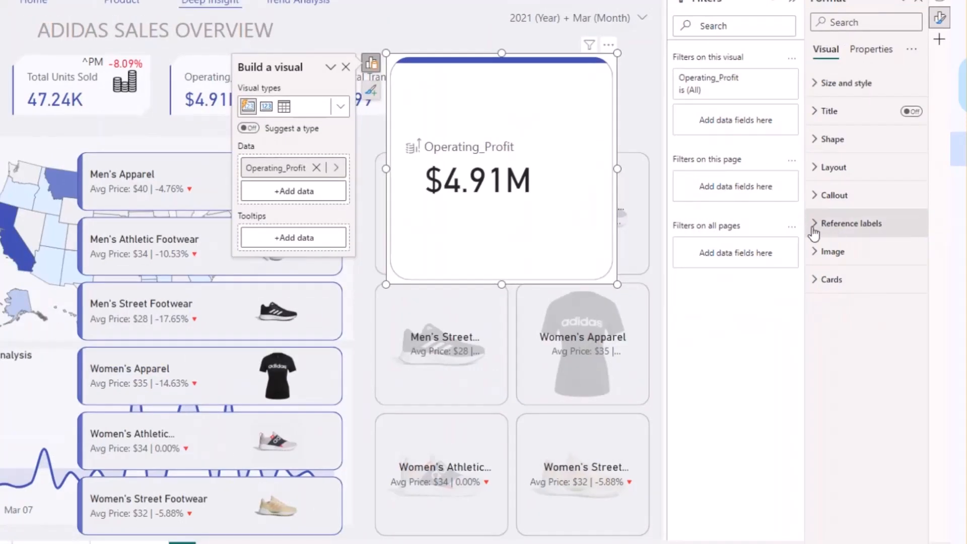
Add the Profit LM measure from Data Sales Adidas as a reference label on the Operating_Profit card
{"action": "left_click", "coordinate": [679, 228]}
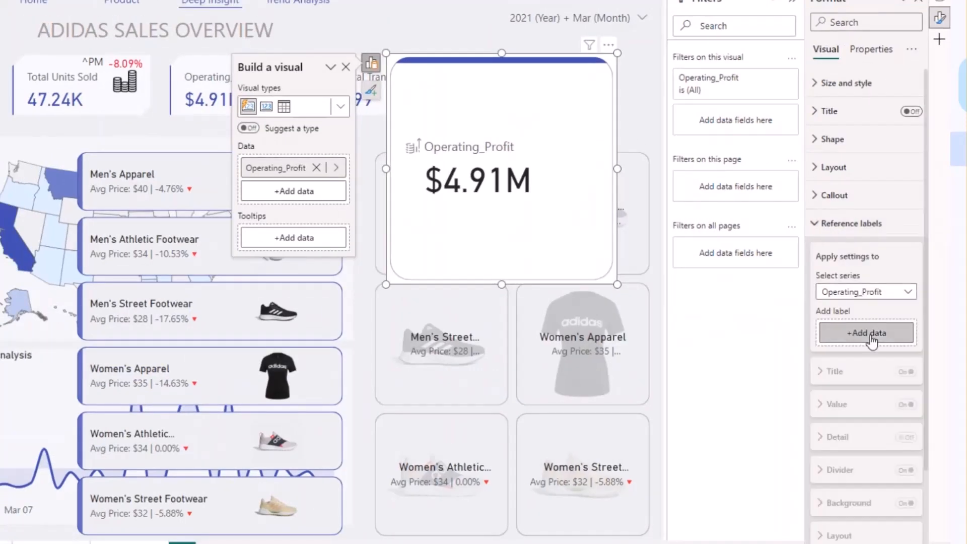
{"action": "scroll", "coordinate": [872, 341], "scroll_direction": "down", "scroll_amount": 1}
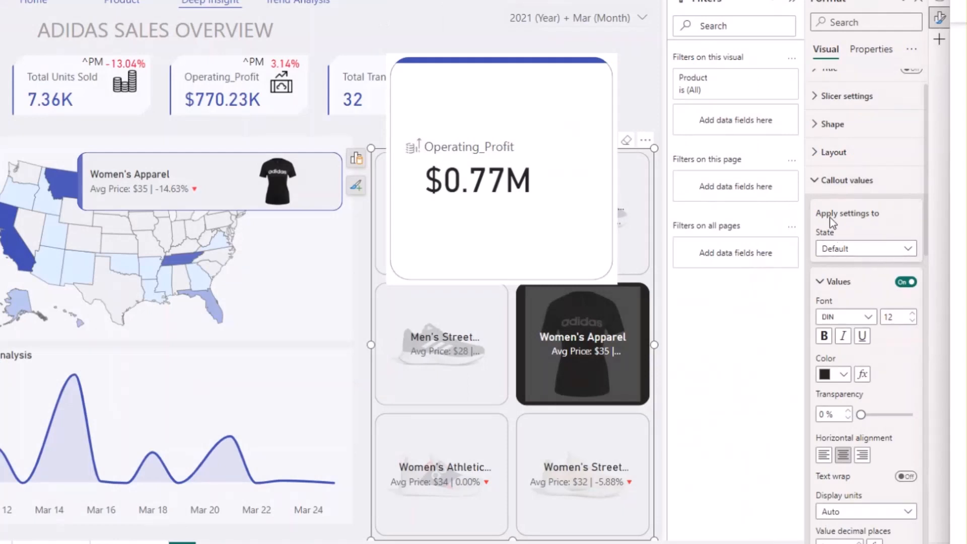
{"action": "left_click", "coordinate": [832, 181]}
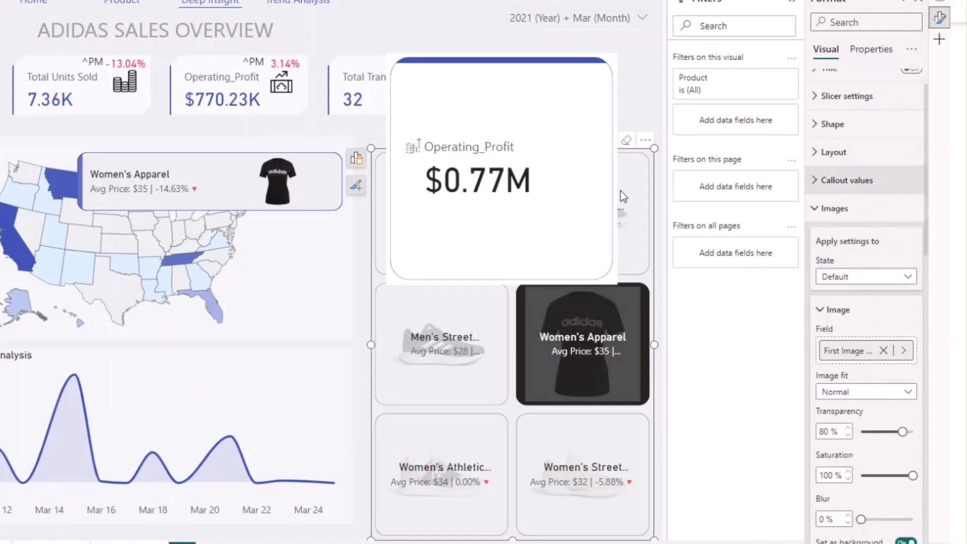
{"action": "left_click", "coordinate": [583, 140]}
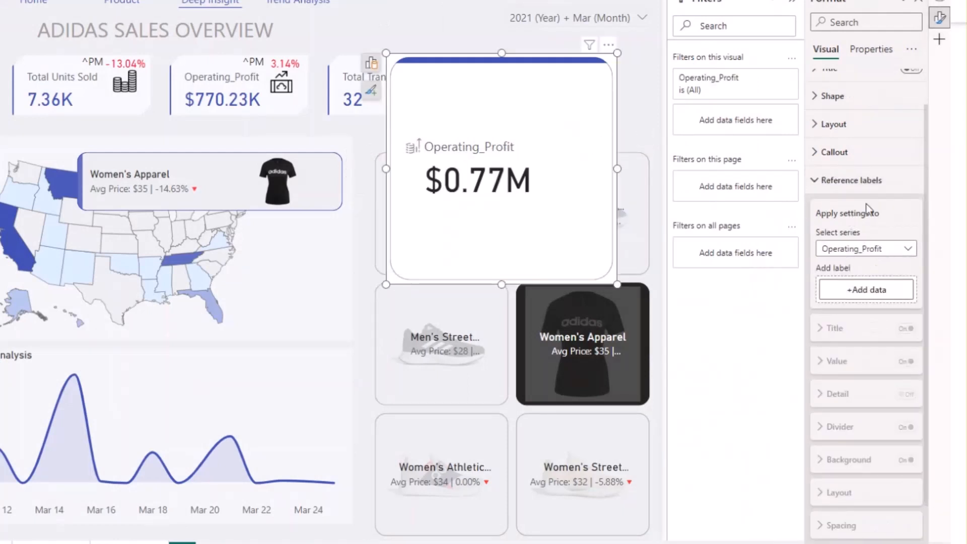
{"action": "left_click", "coordinate": [875, 291]}
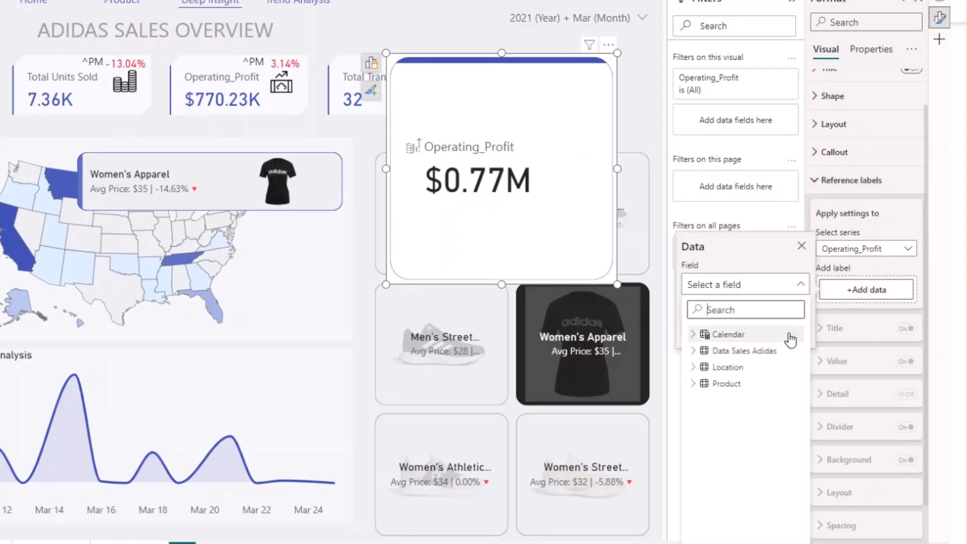
{"action": "left_click", "coordinate": [692, 351]}
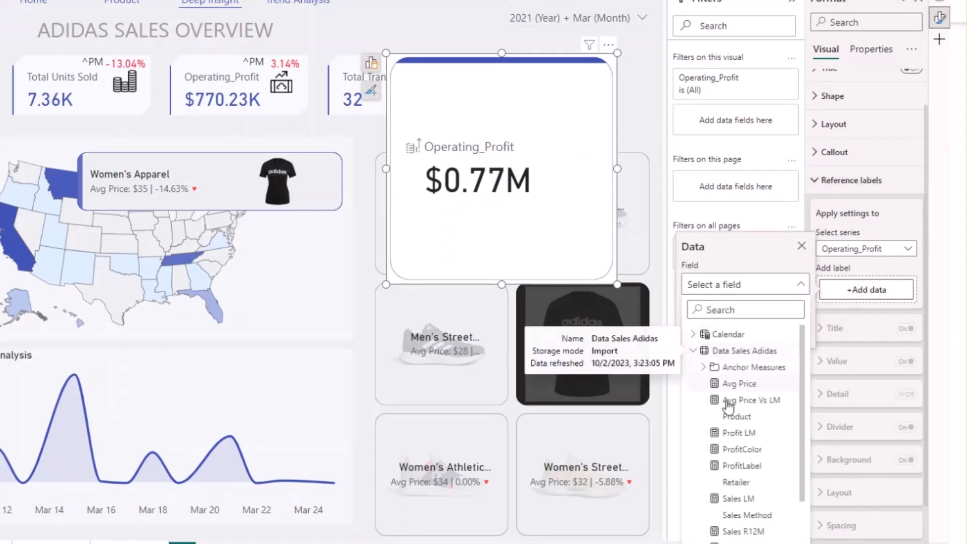
{"action": "scroll", "coordinate": [746, 504], "scroll_direction": "down", "scroll_amount": 3}
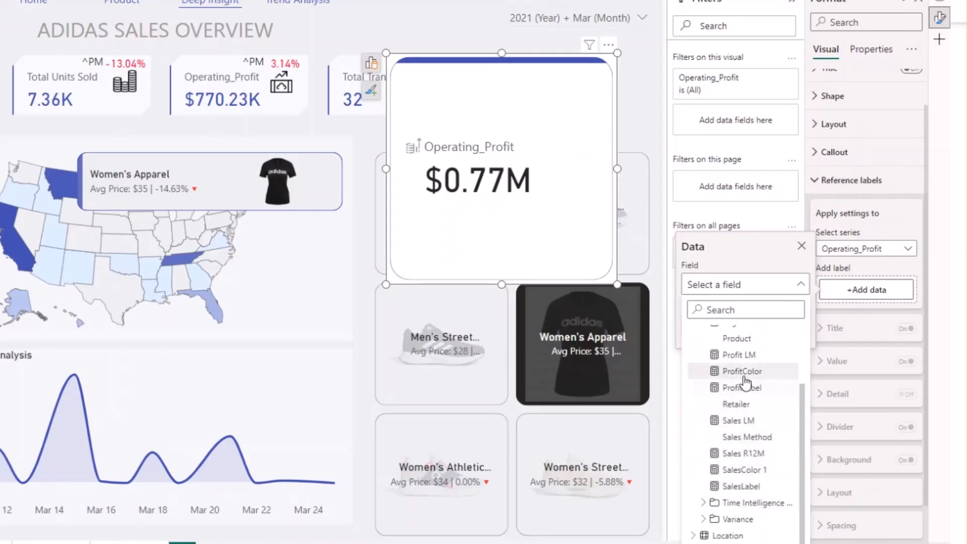
{"action": "left_click", "coordinate": [737, 356]}
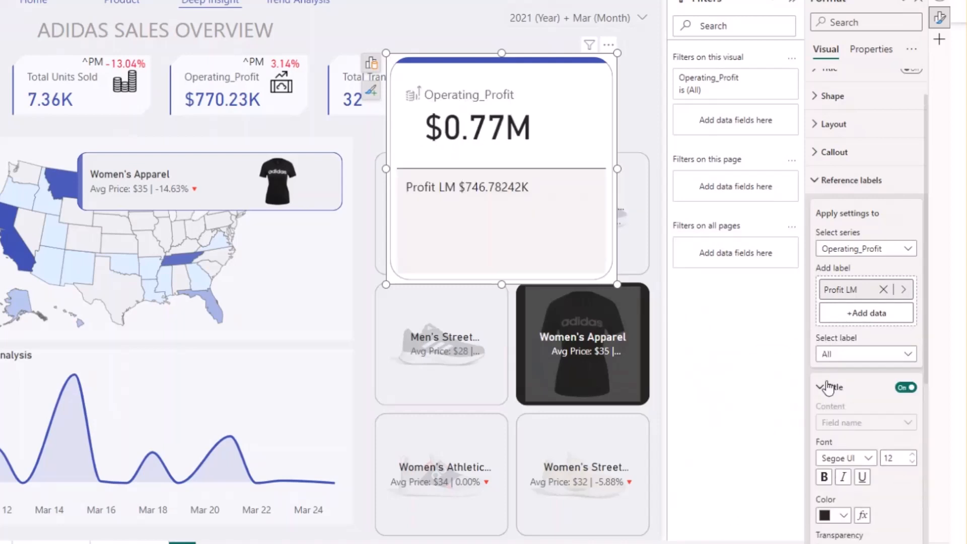
Apply the reference label settings to Profit LM and give it the custom title text "Last Month"
{"action": "scroll", "coordinate": [829, 398], "scroll_direction": "down", "scroll_amount": 1}
{"action": "scroll", "coordinate": [827, 395], "scroll_direction": "down", "scroll_amount": 3}
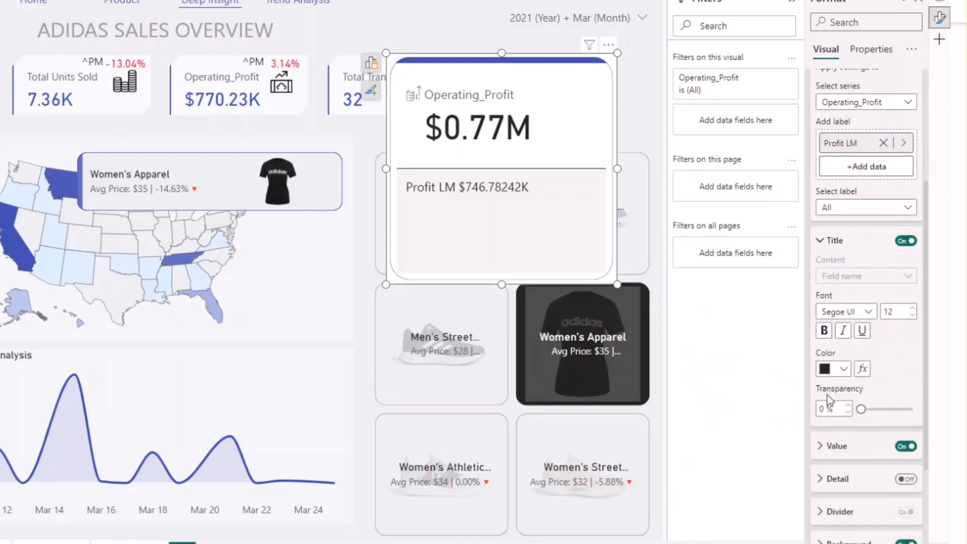
{"action": "left_click", "coordinate": [836, 207]}
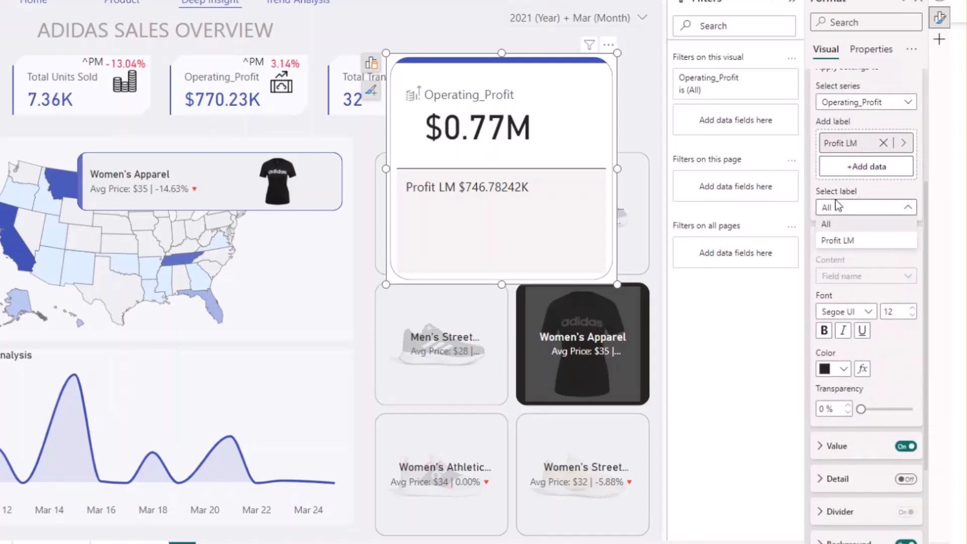
{"action": "left_click", "coordinate": [848, 242]}
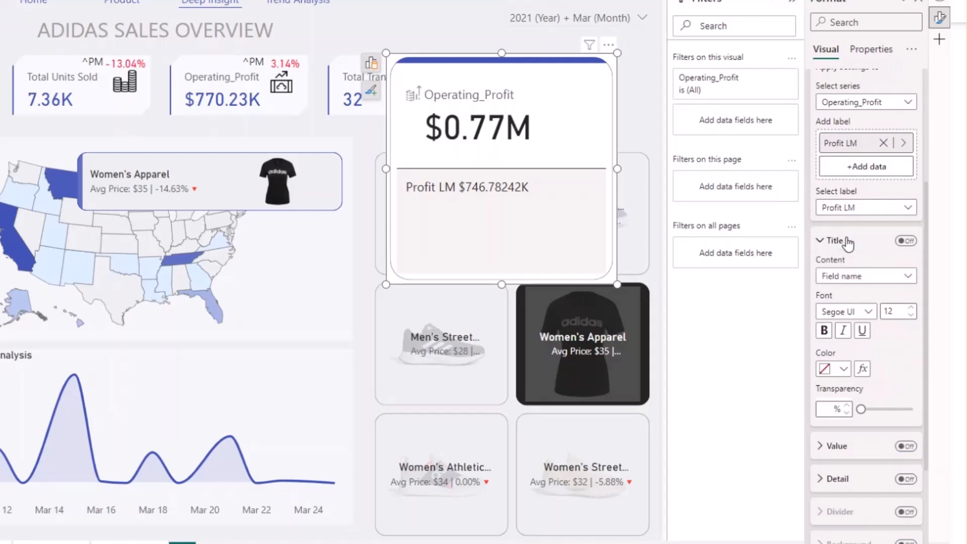
{"action": "left_click", "coordinate": [849, 277]}
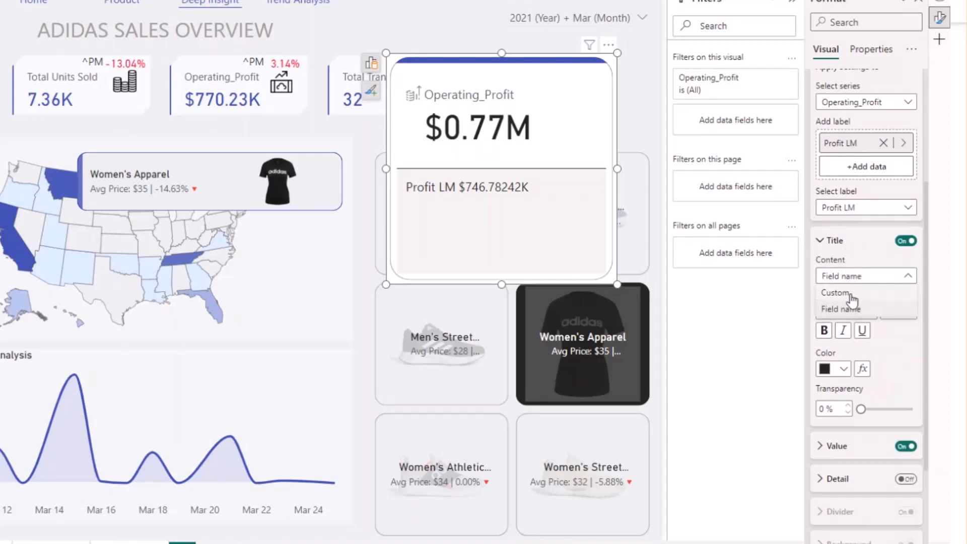
{"action": "left_click", "coordinate": [851, 294]}
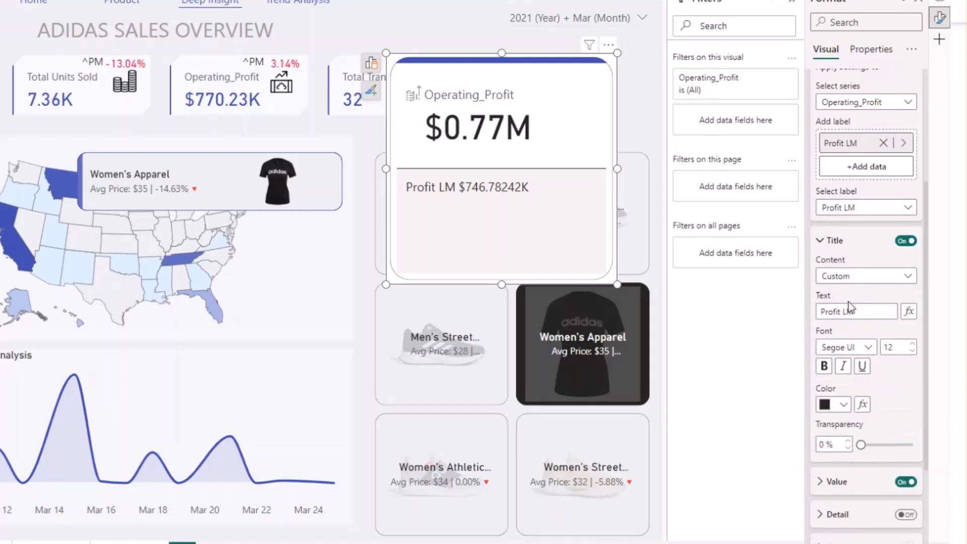
{"action": "left_click", "coordinate": [863, 313]}
{"action": "key", "text": "ctrl+a"}
{"action": "type", "text": "Last Moth"}
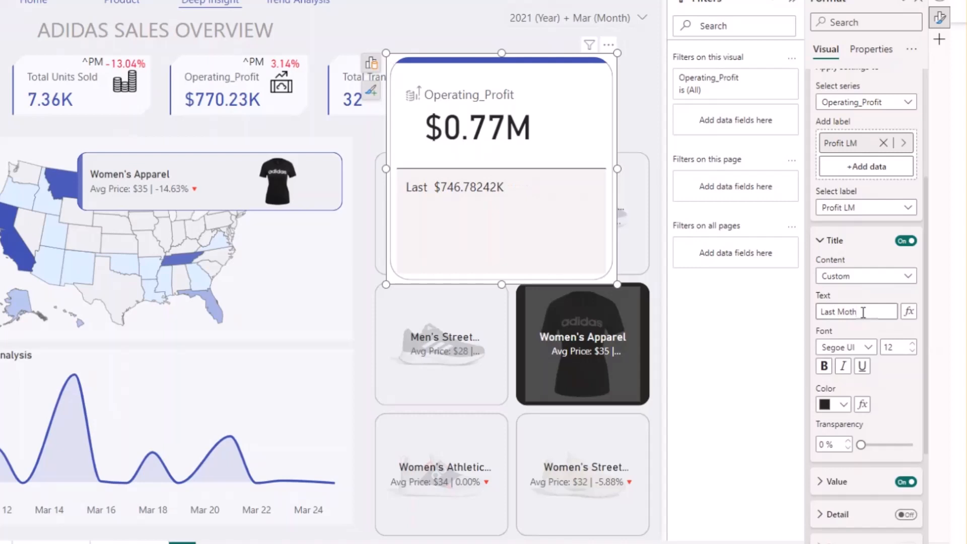
{"action": "key", "text": "BackSpace"}
{"action": "key", "text": "BackSpace"}
{"action": "type", "text": "nth"}
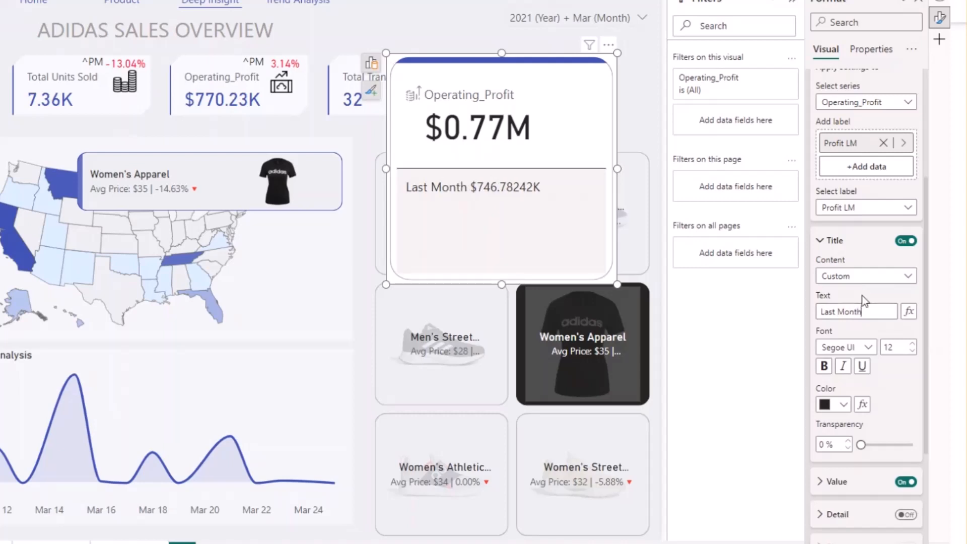
Set the font size of the Last Month label title to 10
{"action": "scroll", "coordinate": [863, 295], "scroll_direction": "down", "scroll_amount": 3}
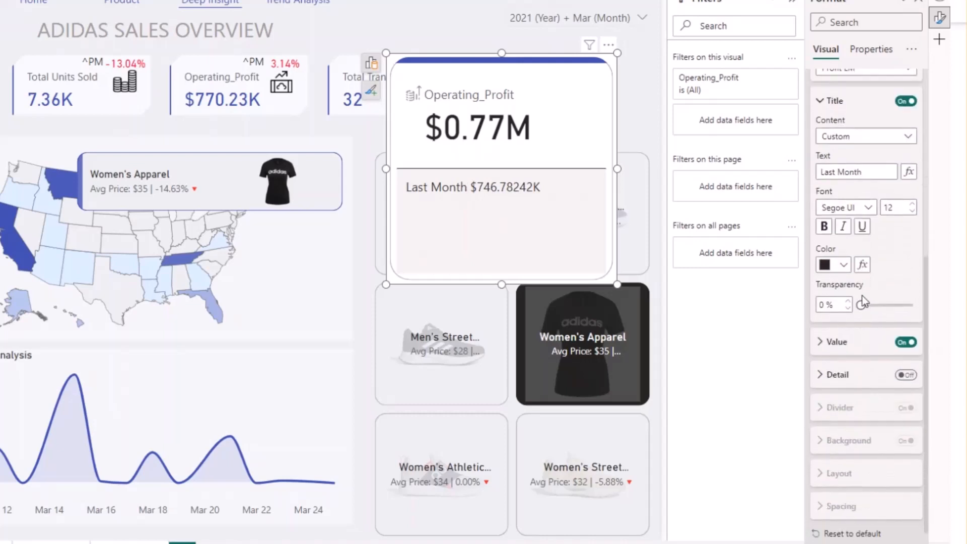
{"action": "left_click", "coordinate": [913, 211]}
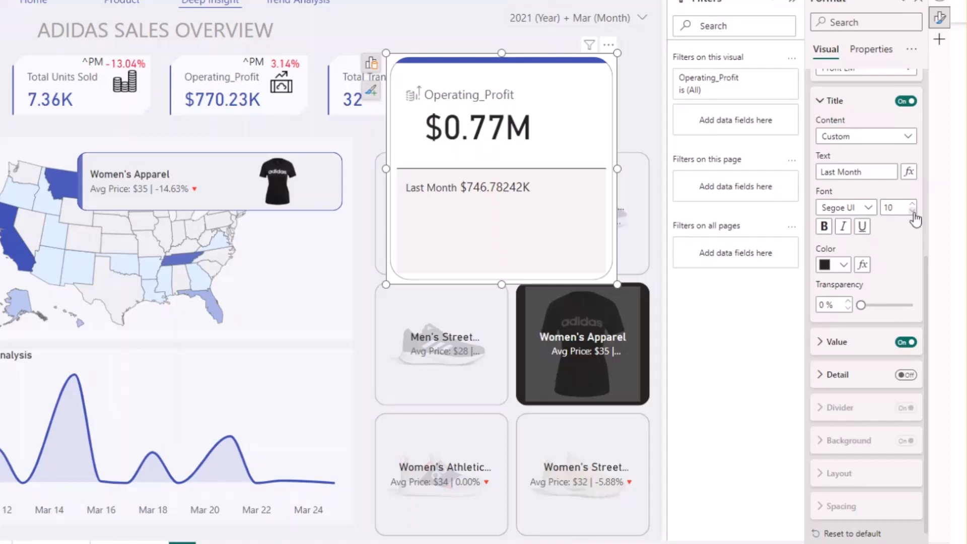
Set the Last Month value's font size to 11 and its decimal places to 2, and shorten the Operating_Profit card
{"action": "left_click", "coordinate": [826, 342]}
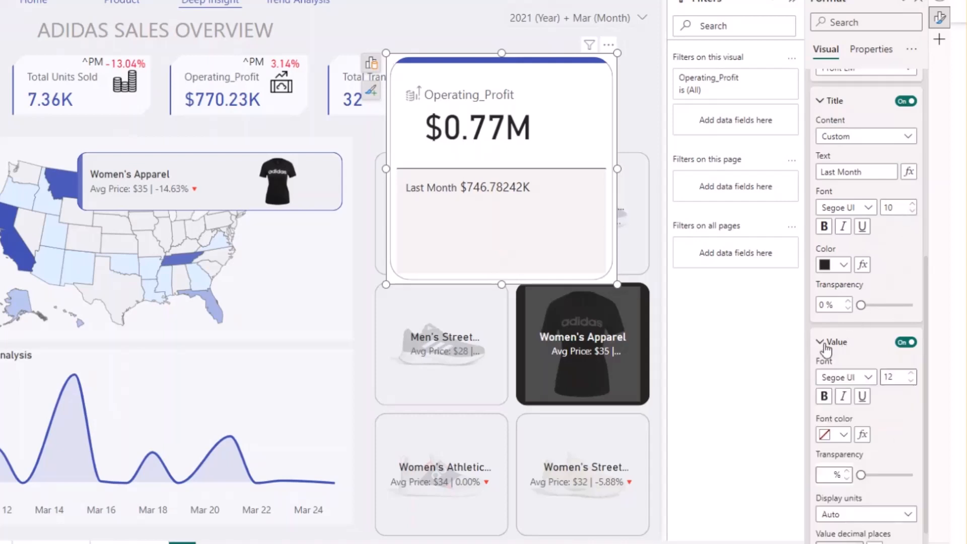
{"action": "scroll", "coordinate": [827, 353], "scroll_direction": "down", "scroll_amount": 3}
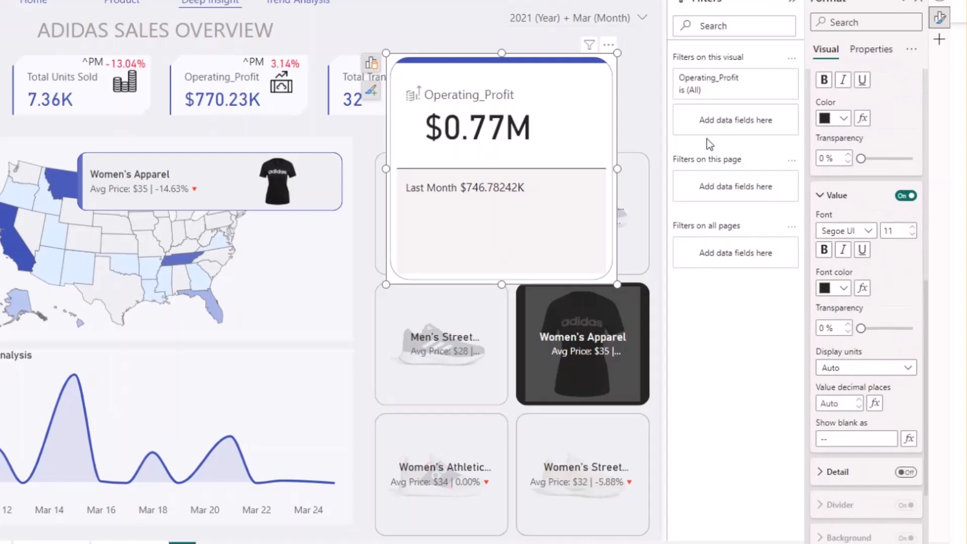
{"action": "left_click", "coordinate": [840, 404]}
{"action": "left_click_drag", "start_coordinate": [503, 282], "coordinate": [488, 192]}
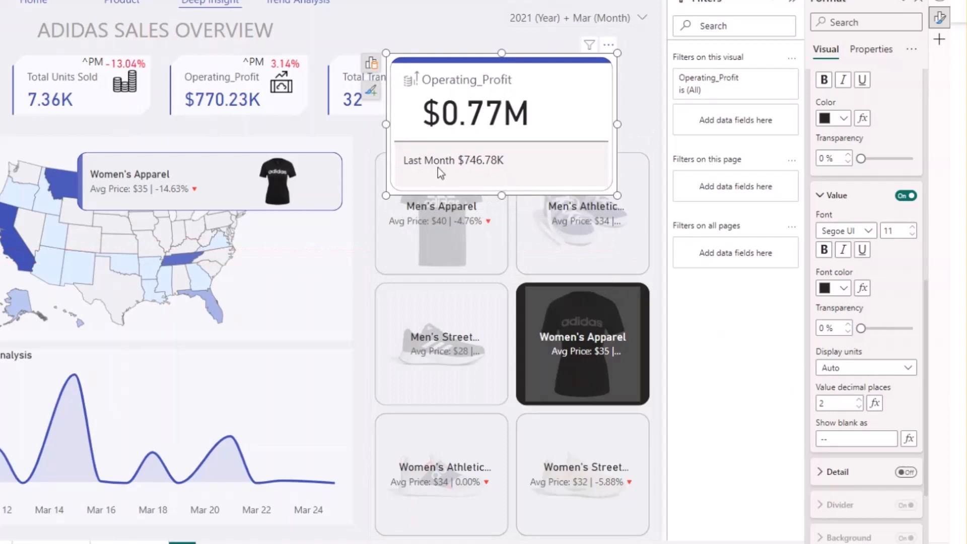
Turn on the detail for the Last Month reference label and expand its settings
{"action": "left_click", "coordinate": [900, 474]}
{"action": "left_click", "coordinate": [831, 479]}
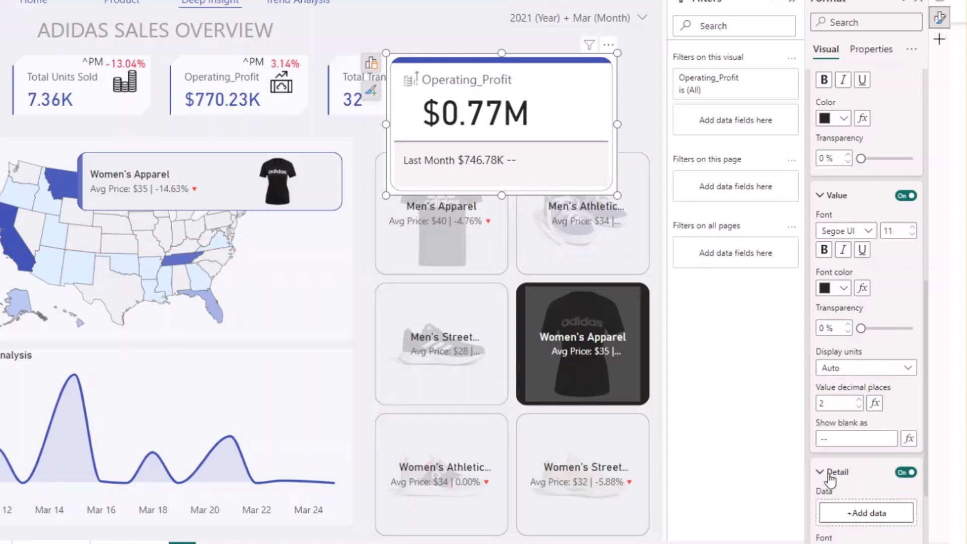
{"action": "scroll", "coordinate": [839, 454], "scroll_direction": "down", "scroll_amount": 4}
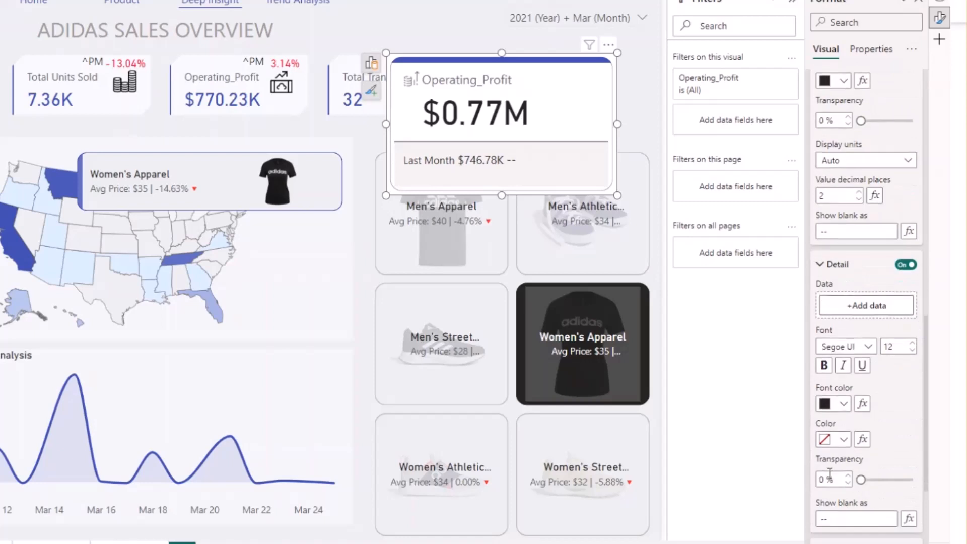
Add the Profit MOM measure from the Variance folder of Data Sales Adidas as the Last Month label's detail data
{"action": "left_click", "coordinate": [860, 312]}
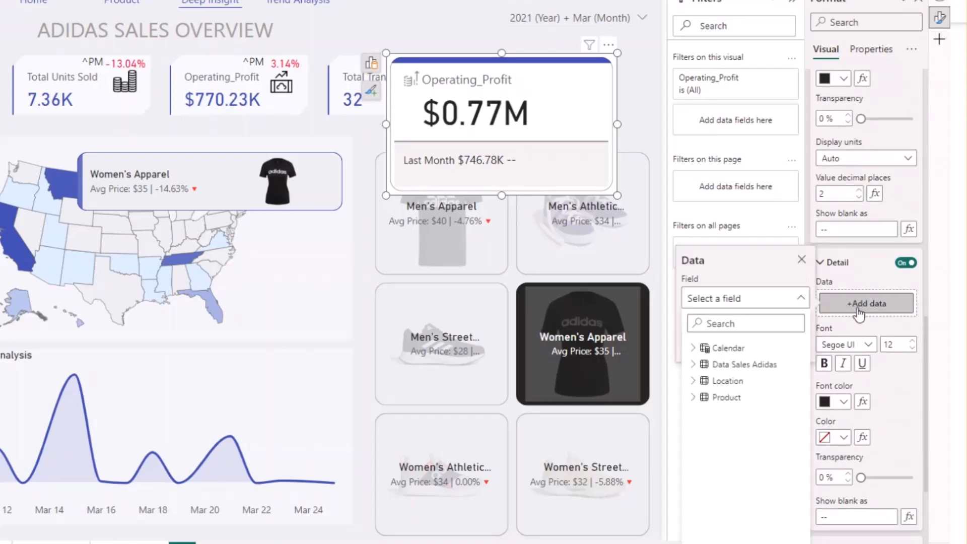
{"action": "left_click", "coordinate": [693, 364]}
{"action": "scroll", "coordinate": [753, 499], "scroll_direction": "down", "scroll_amount": 3}
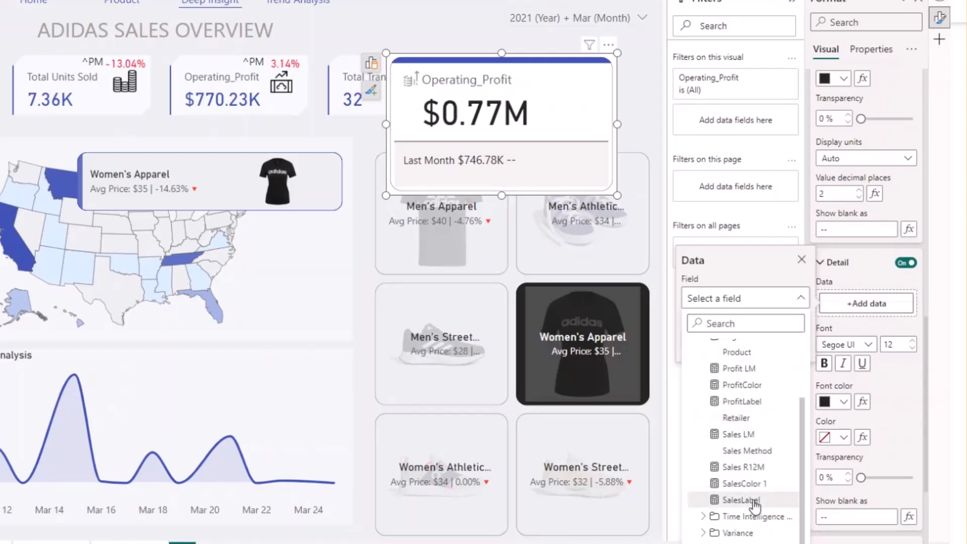
{"action": "left_click", "coordinate": [726, 533]}
{"action": "scroll", "coordinate": [736, 479], "scroll_direction": "down", "scroll_amount": 3}
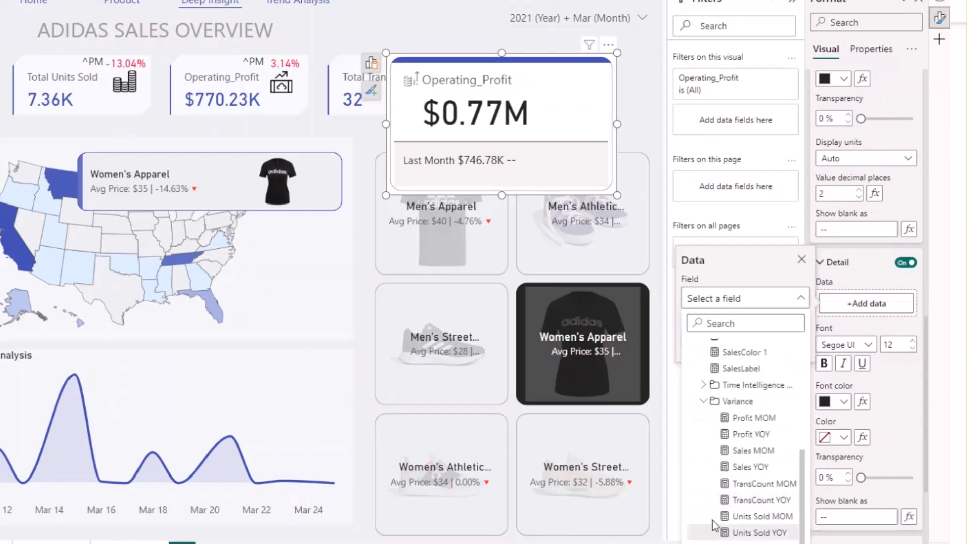
{"action": "left_click", "coordinate": [753, 420]}
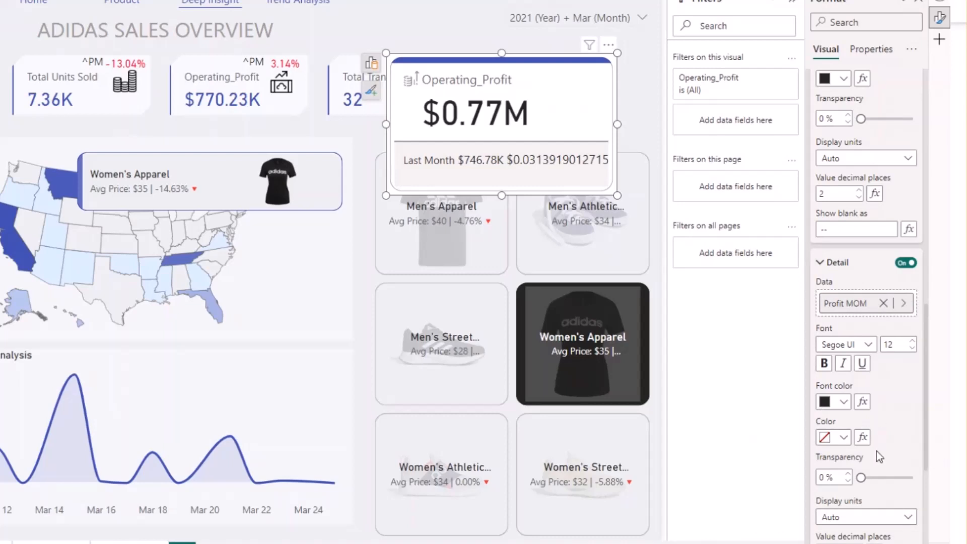
{"action": "scroll", "coordinate": [877, 451], "scroll_direction": "down", "scroll_amount": 3}
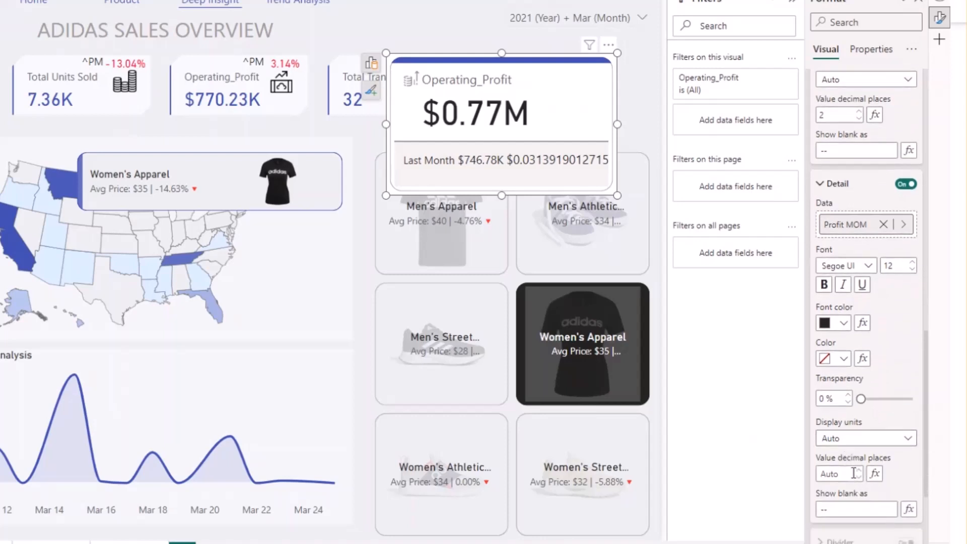
{"action": "scroll", "coordinate": [867, 365], "scroll_direction": "down", "scroll_amount": 2}
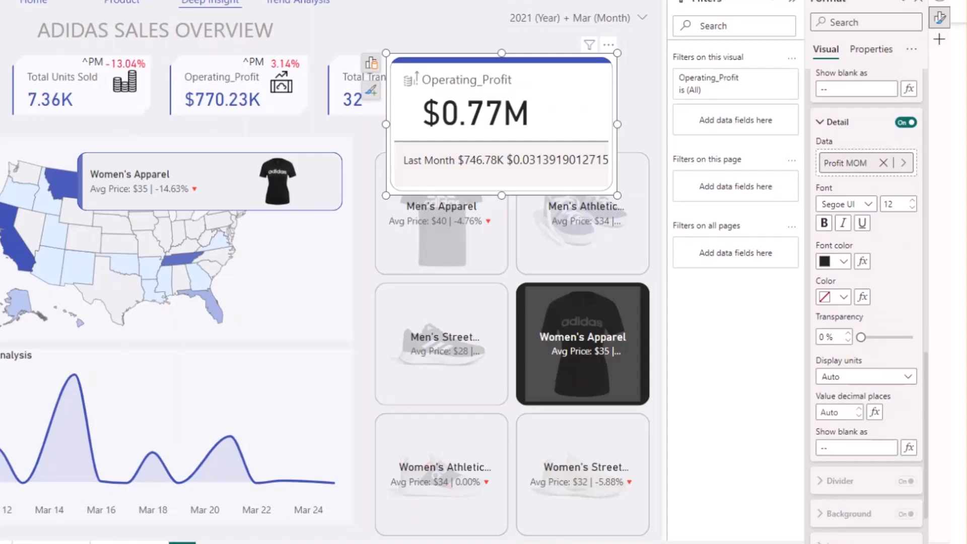
Create the measure ProfitDetails = FORMAT([Profit MOM],"0.0%") in the Data Sales Adidas table
{"action": "left_click", "coordinate": [940, 2]}
{"action": "right_click", "coordinate": [848, 67]}
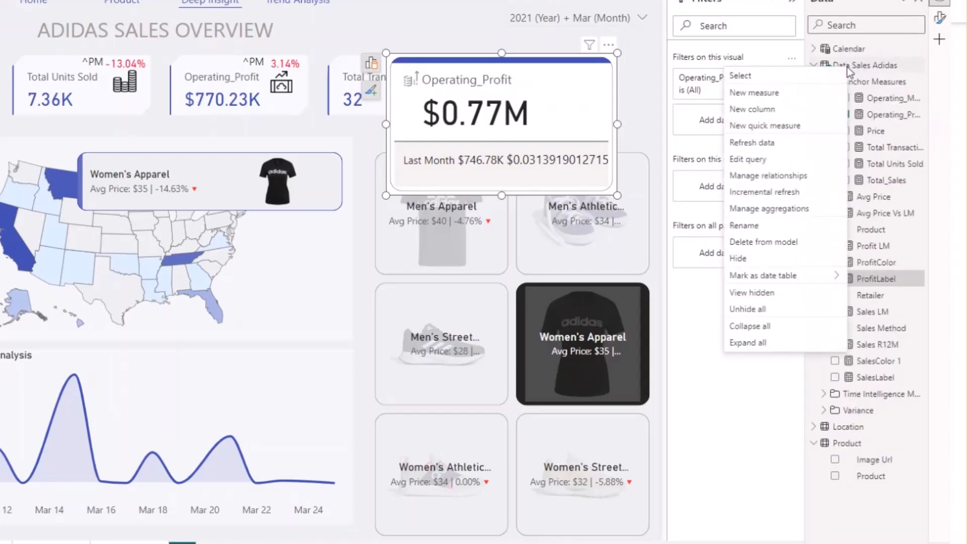
{"action": "left_click", "coordinate": [793, 94]}
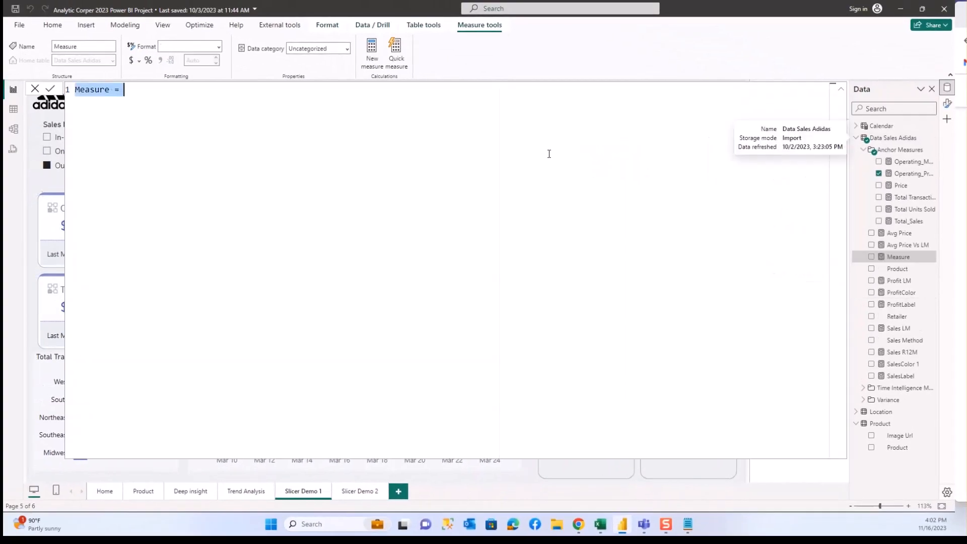
{"action": "type", "text": "P"}
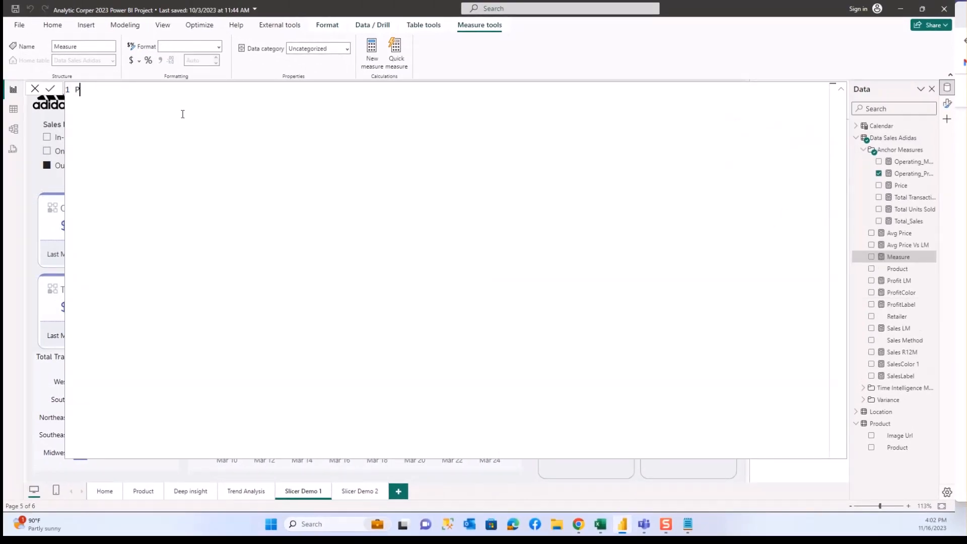
{"action": "type", "text": "rofitDetails = form"}
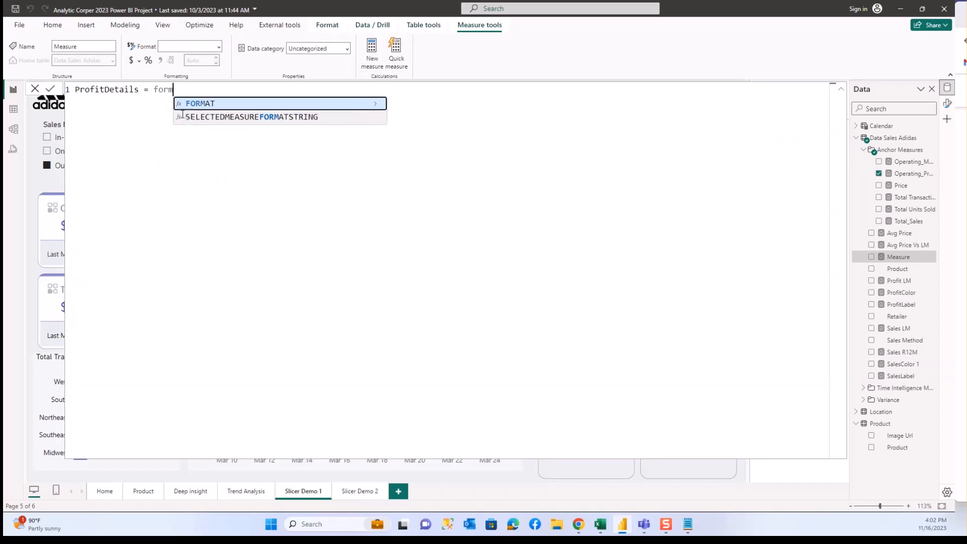
{"action": "key", "text": "Tab"}
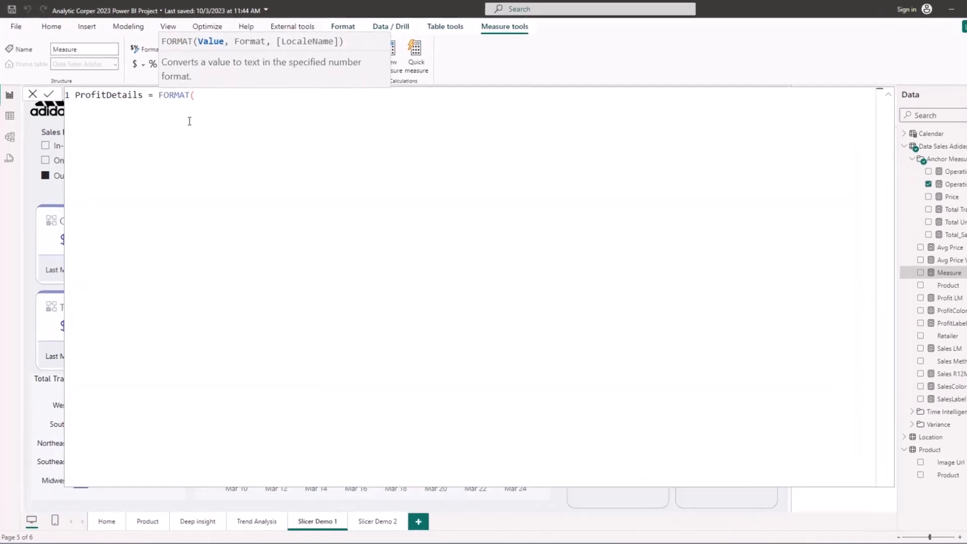
{"action": "type", "text": "profi"}
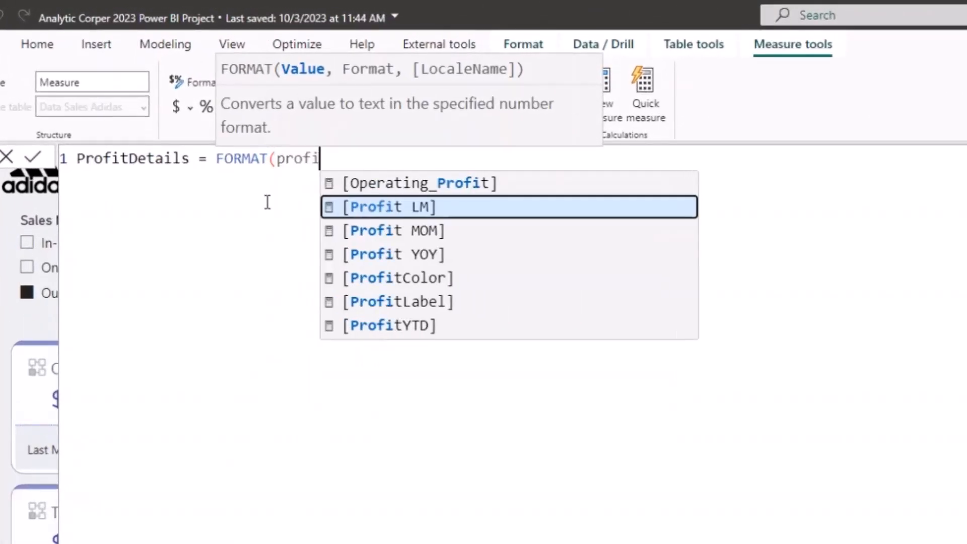
{"action": "key", "text": "Down"}
{"action": "key", "text": "Tab"}
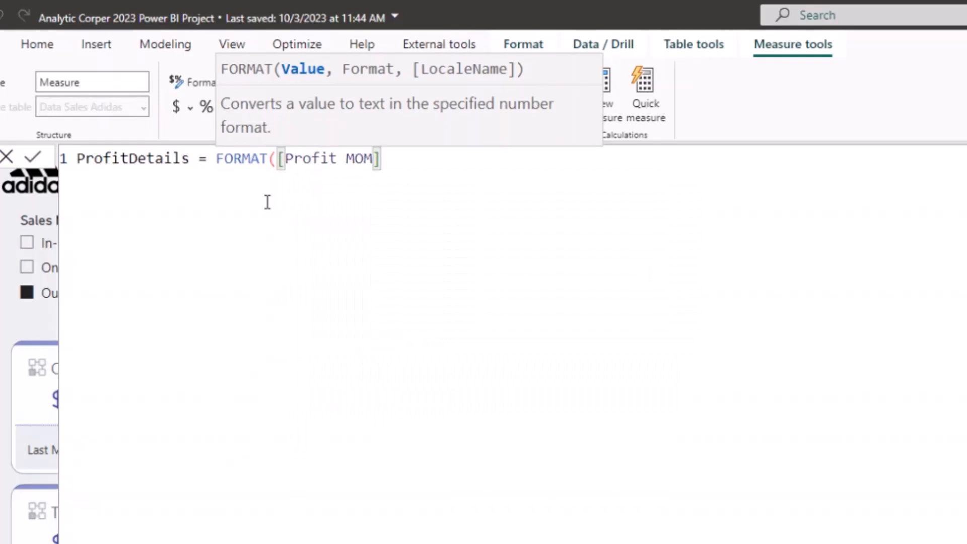
{"action": "type", "text": ",\""}
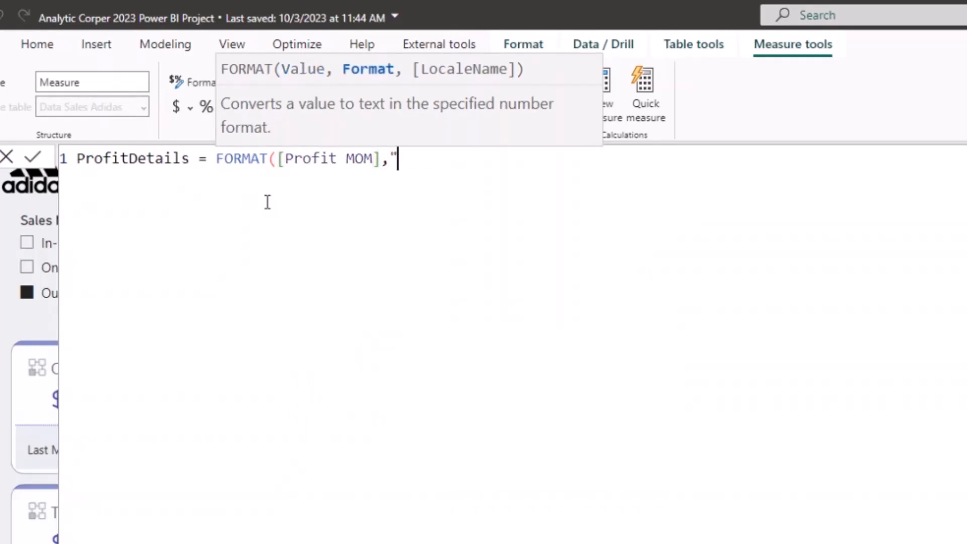
{"action": "type", "text": "0.0%\")"}
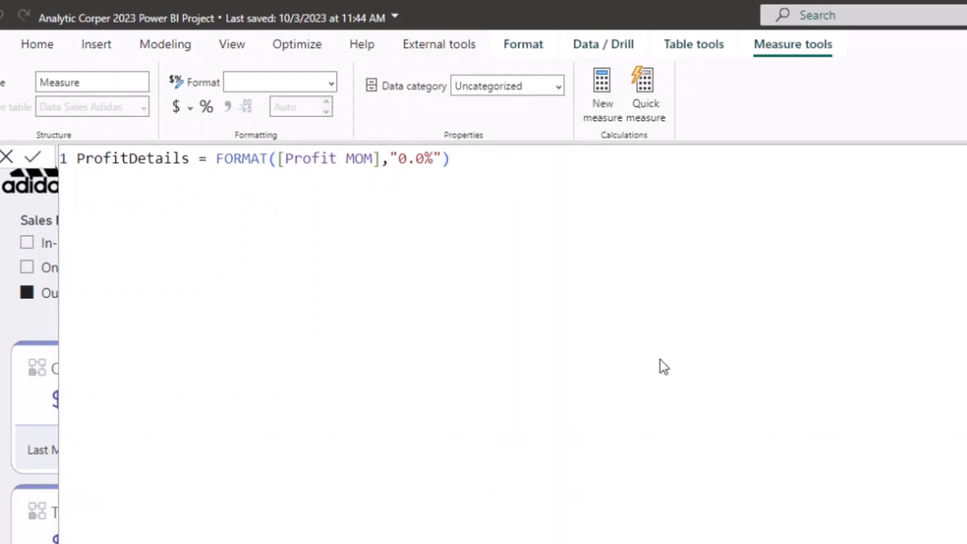
{"action": "key", "text": "Return"}
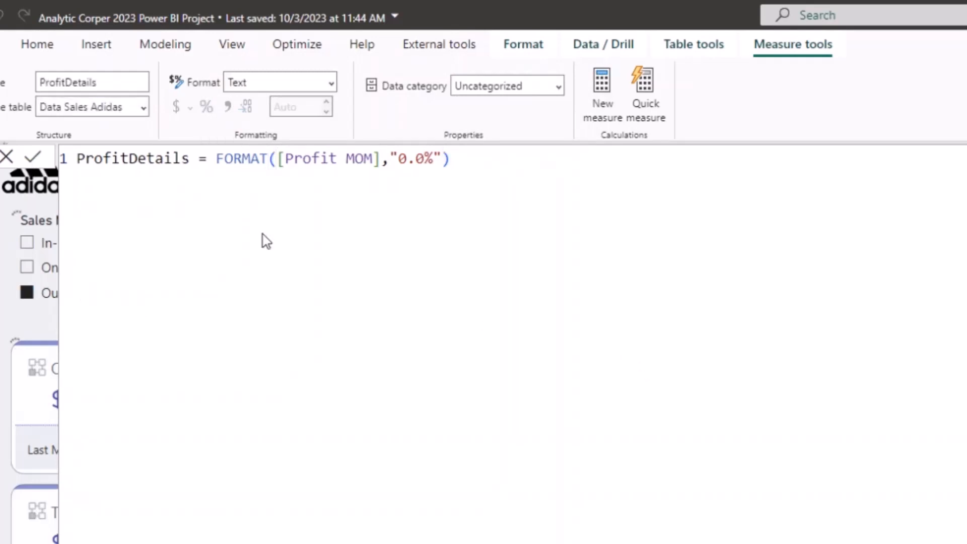
{"action": "left_click", "coordinate": [9, 159]}
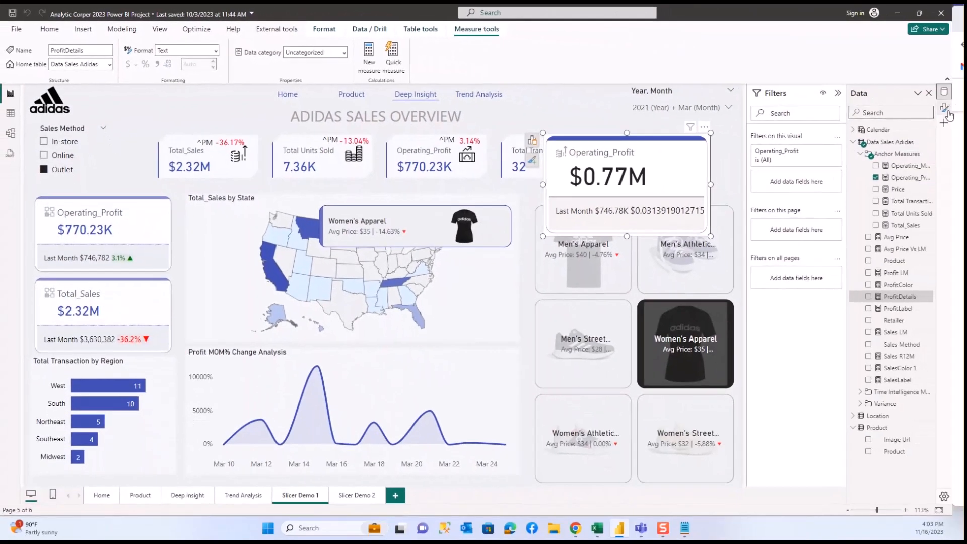
Replace Profit MOM with the ProfitDetails measure as the detail data of the card's Last Month reference label
{"action": "left_click", "coordinate": [946, 108]}
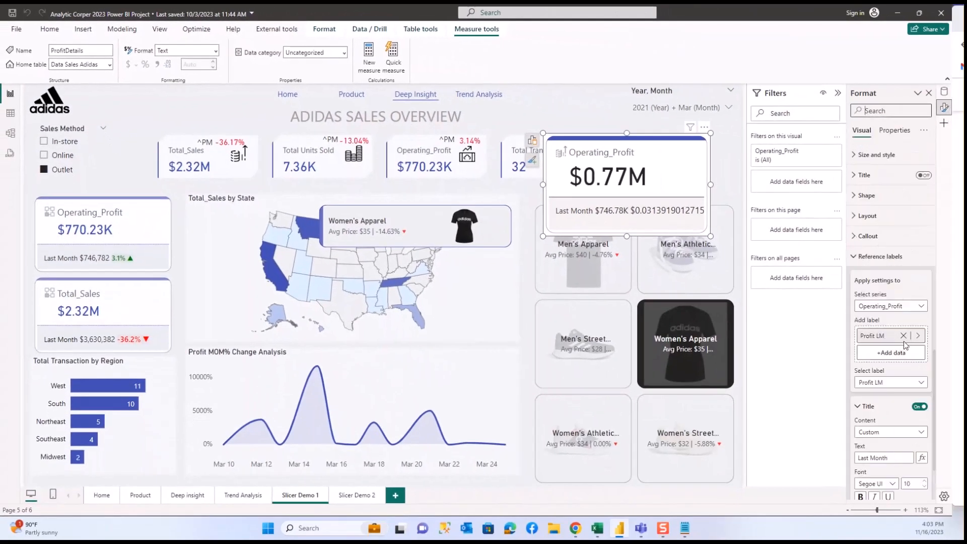
{"action": "scroll", "coordinate": [886, 419], "scroll_direction": "down", "scroll_amount": 5}
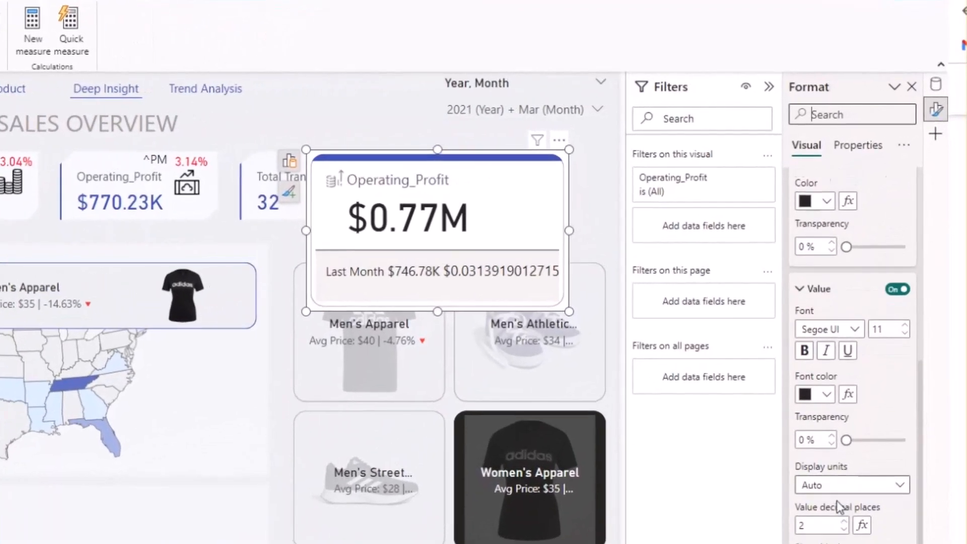
{"action": "scroll", "coordinate": [900, 313], "scroll_direction": "down", "scroll_amount": 5}
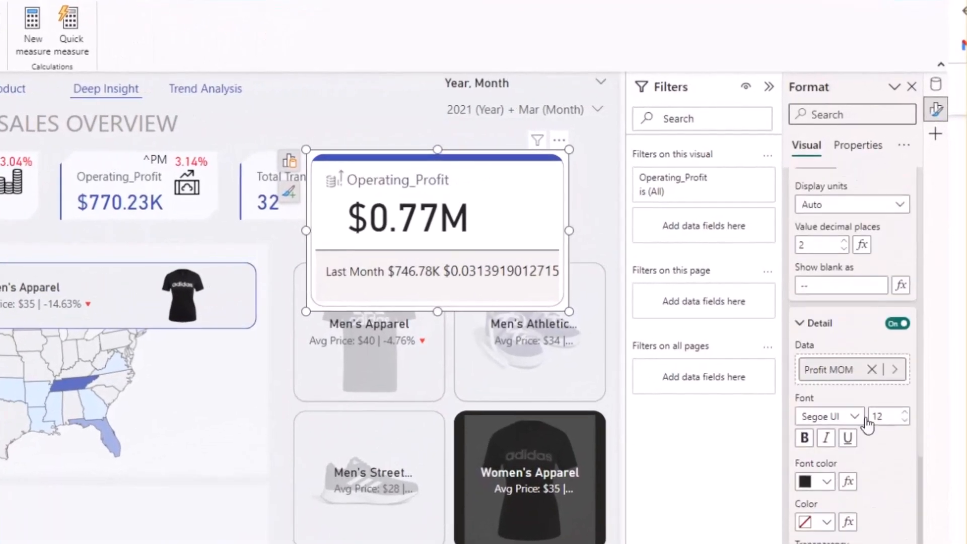
{"action": "left_click", "coordinate": [872, 370]}
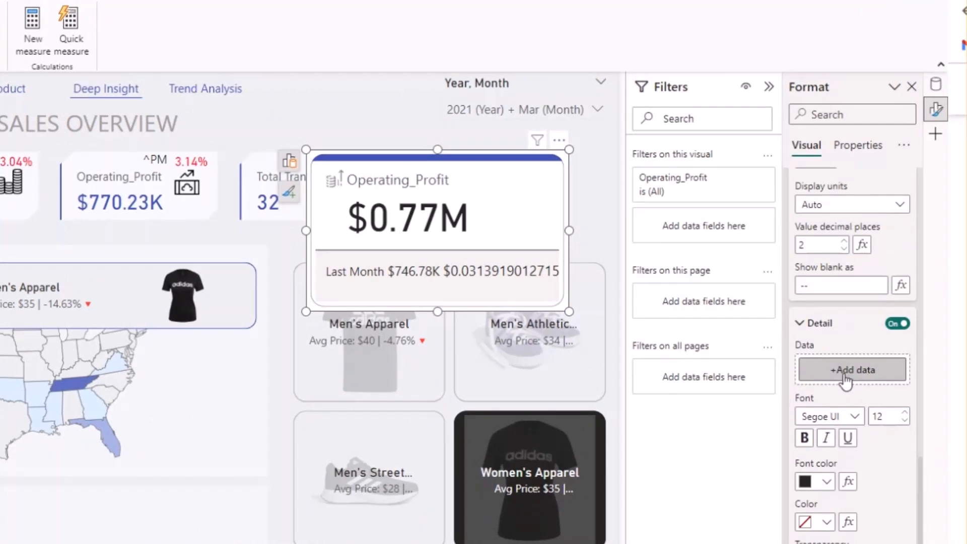
{"action": "left_click", "coordinate": [845, 375]}
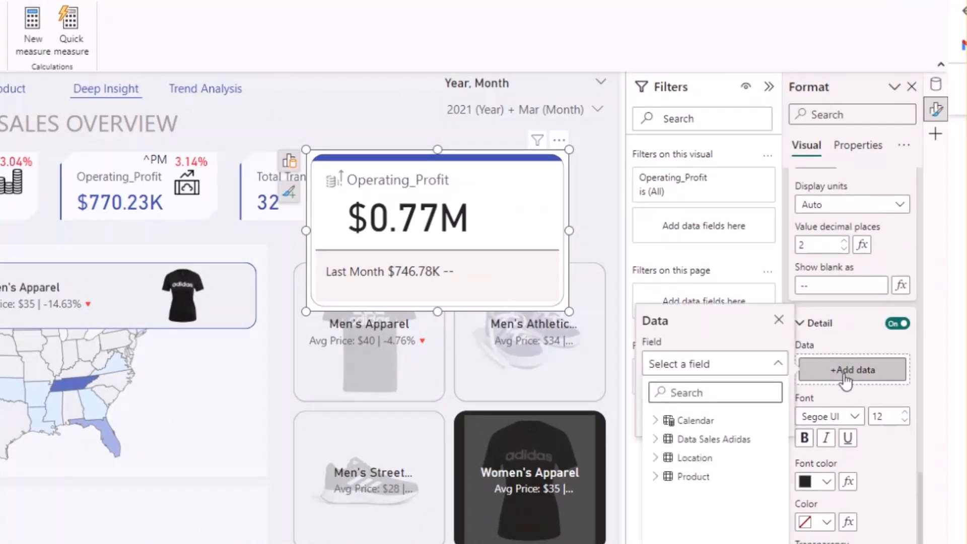
{"action": "left_click", "coordinate": [656, 440]}
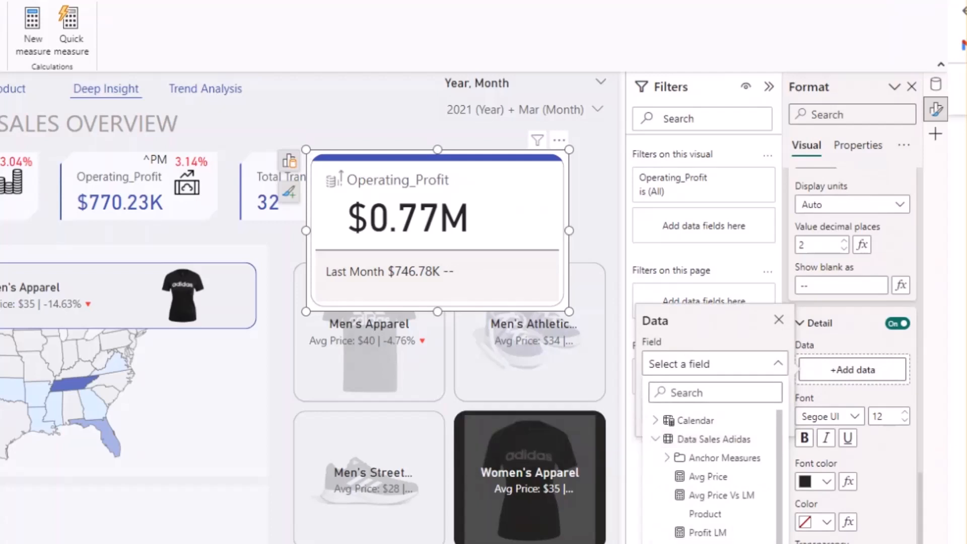
{"action": "left_click", "coordinate": [708, 543]}
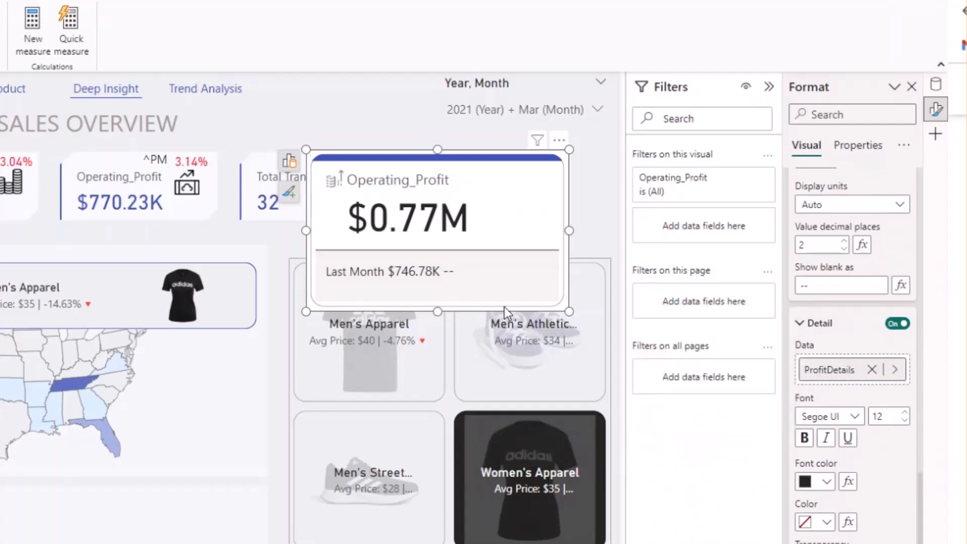
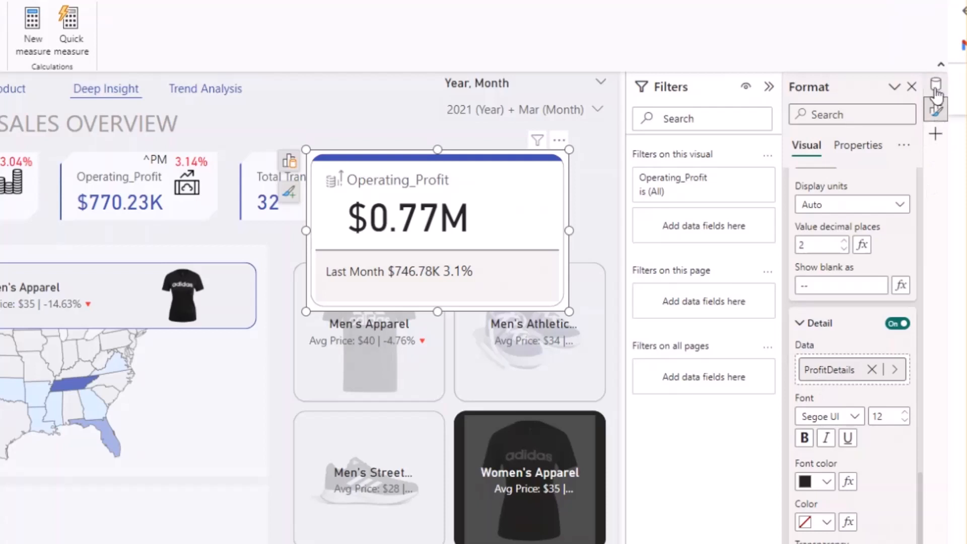
Open the ProfitDetails measure and append &IF([Profit MOM]>0, to its formula, starting a quoted result for the true case
{"action": "left_click", "coordinate": [936, 91]}
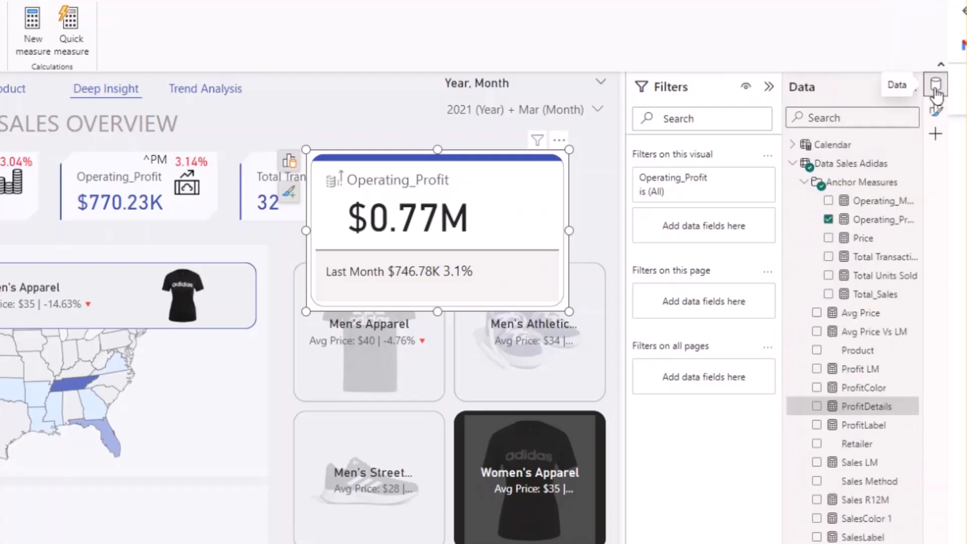
{"action": "left_click", "coordinate": [880, 406]}
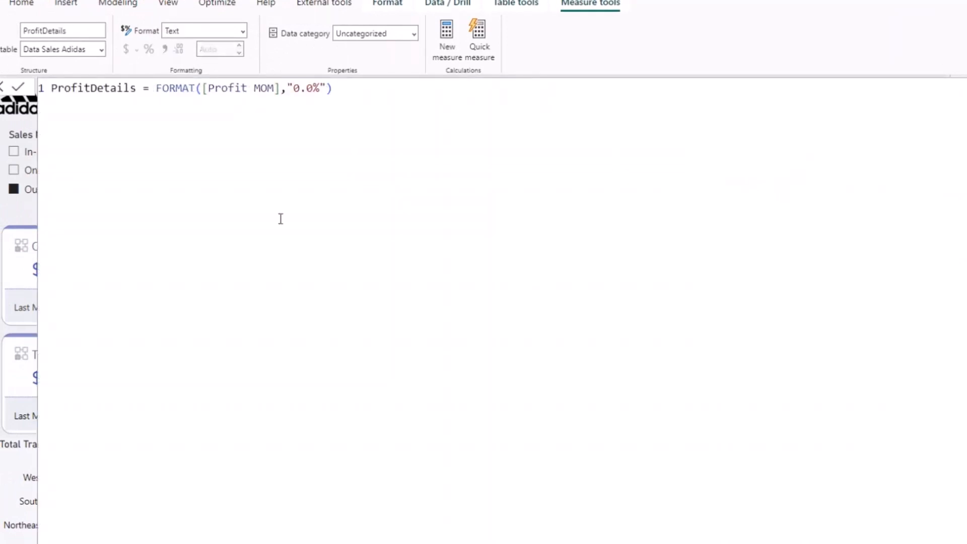
{"action": "scroll", "coordinate": [201, 138], "scroll_direction": "up", "scroll_amount": 3}
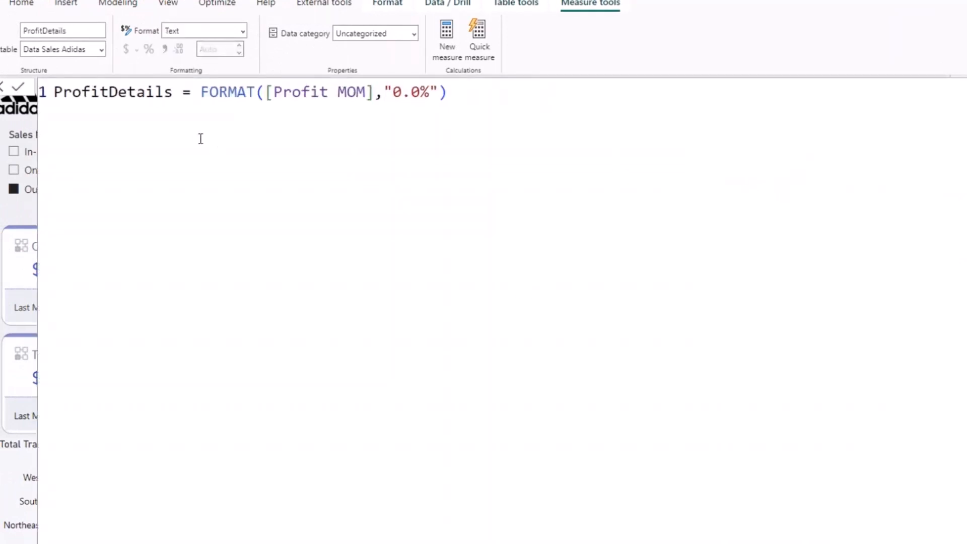
{"action": "left_click", "coordinate": [484, 93]}
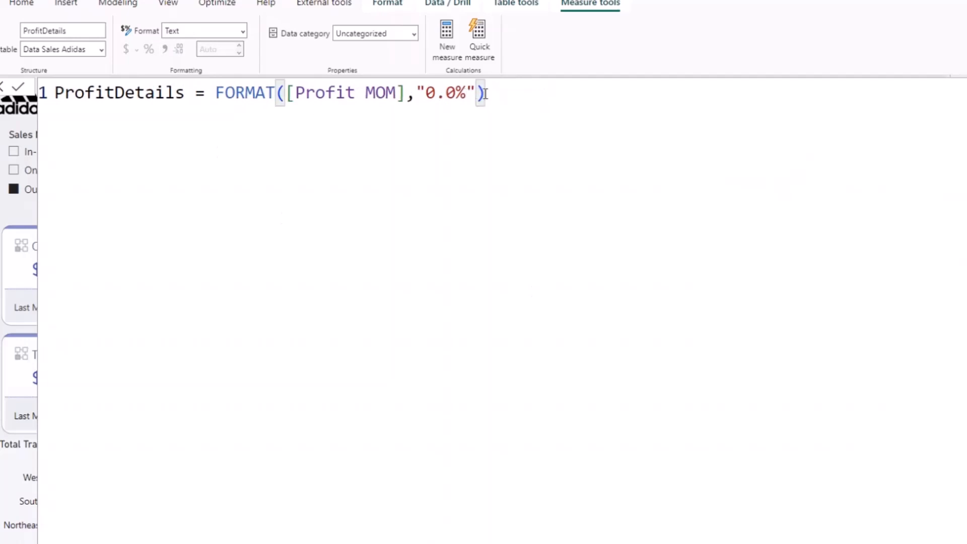
{"action": "type", "text": "&"}
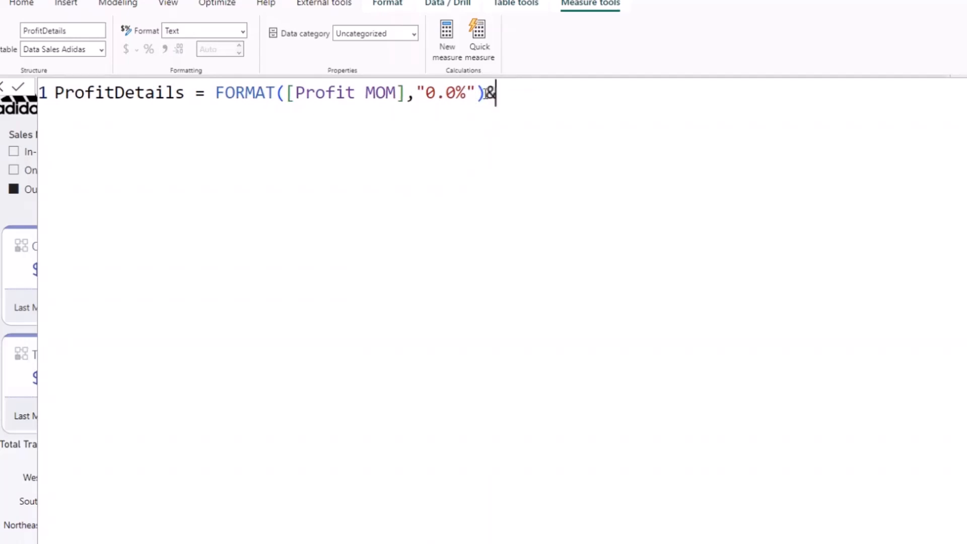
{"action": "type", "text": "if"}
{"action": "key", "text": "Tab"}
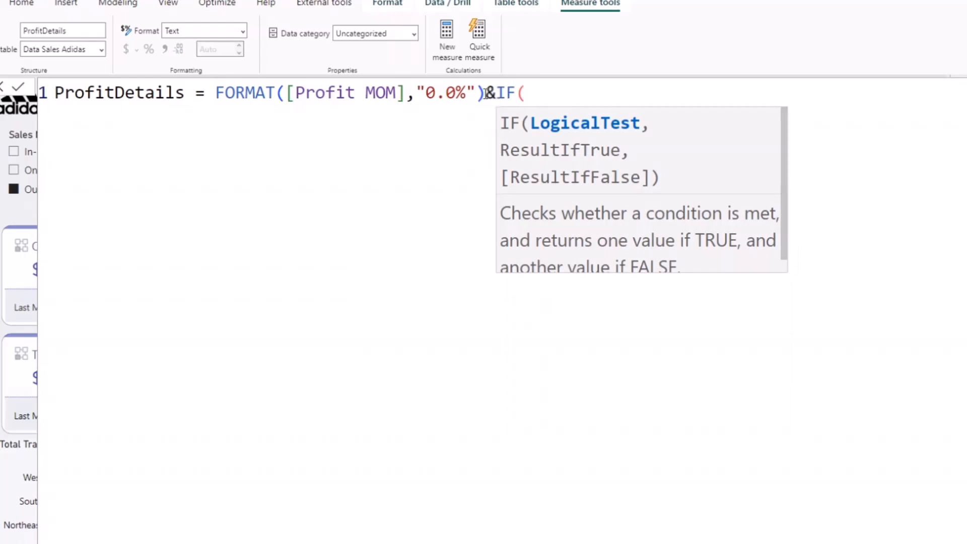
{"action": "type", "text": "profi"}
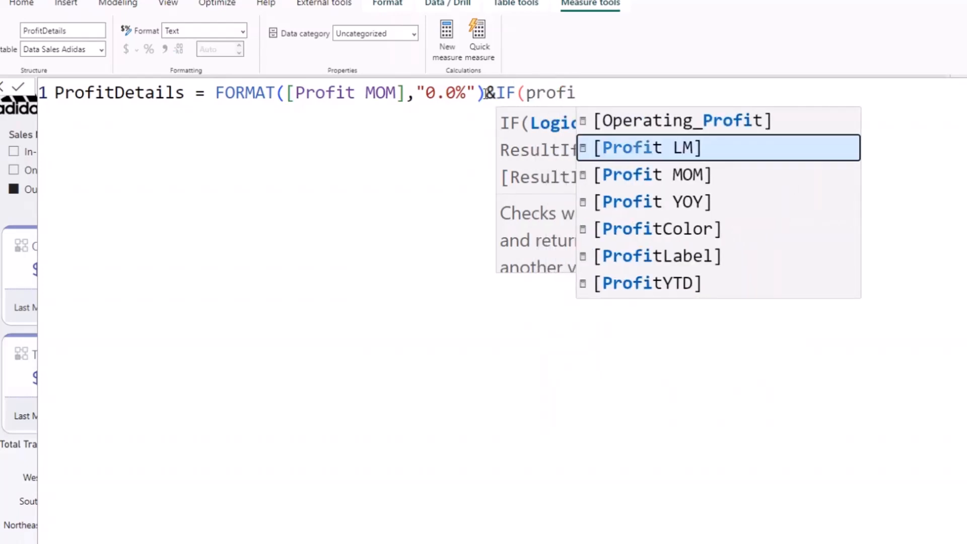
{"action": "key", "text": "Down"}
{"action": "key", "text": "Tab"}
{"action": "type", "text": ">"}
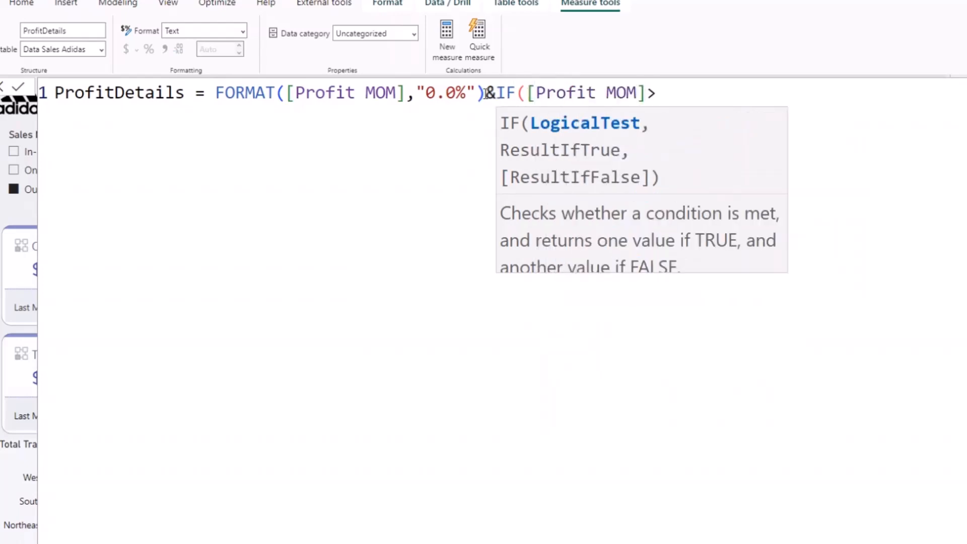
{"action": "type", "text": "0,\""}
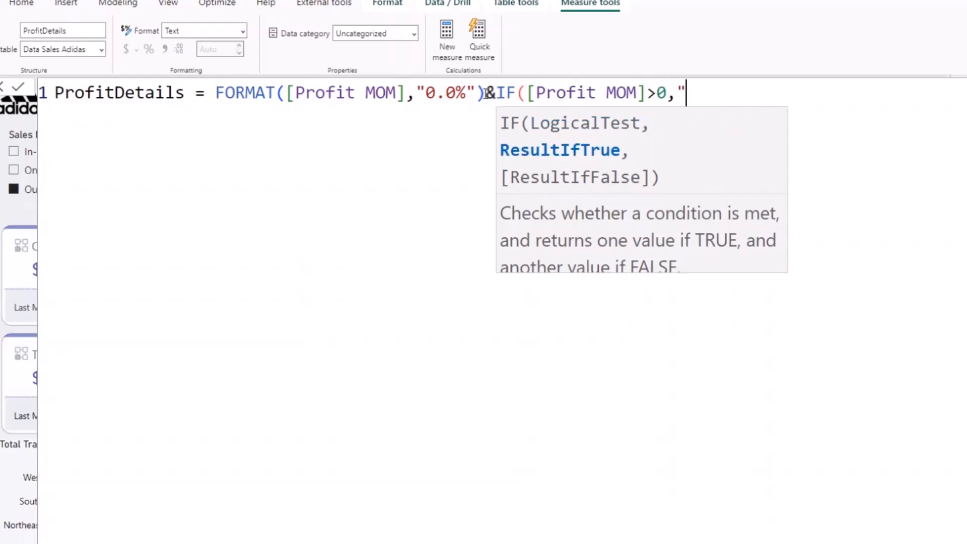
Complete the ProfitDetails IF with the red up-triangle emoji as the true result and the red down-triangle emoji as the false result
{"action": "key", "text": "super+period"}
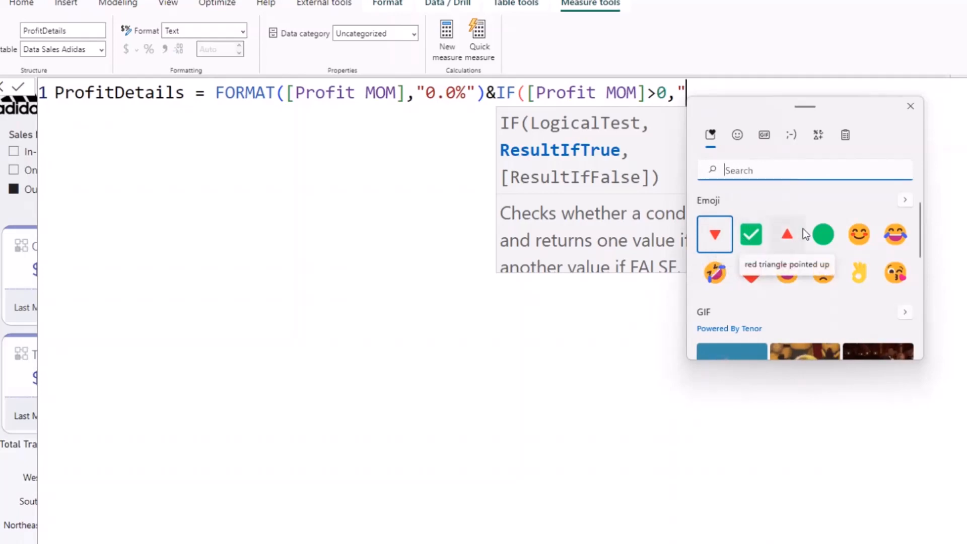
{"action": "left_click", "coordinate": [793, 237]}
{"action": "left_click", "coordinate": [794, 238]}
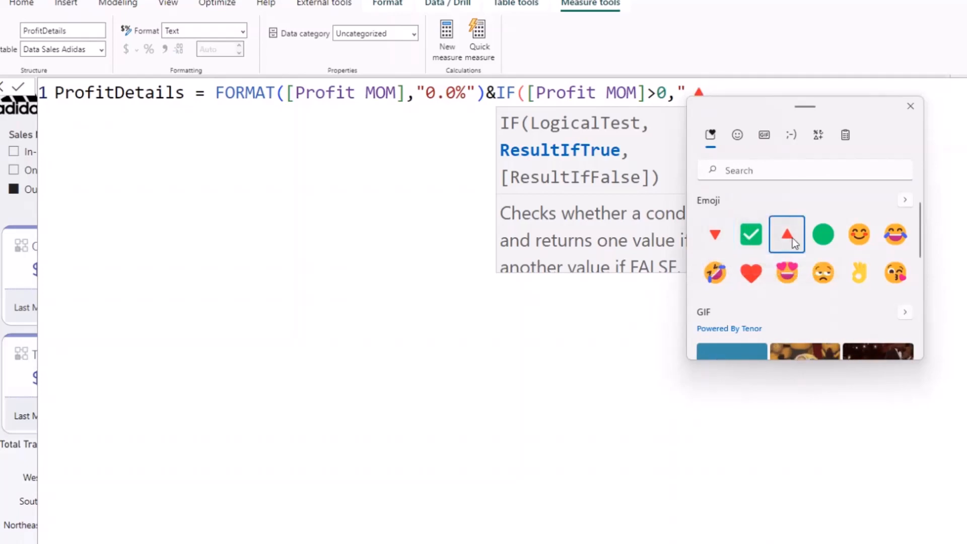
{"action": "key", "text": "Escape"}
{"action": "type", "text": "\""}
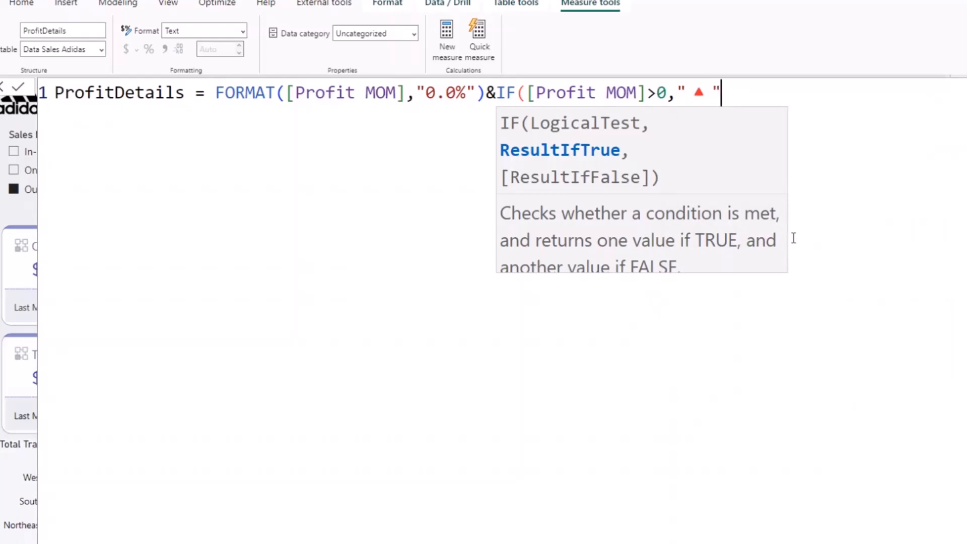
{"action": "type", "text": ","}
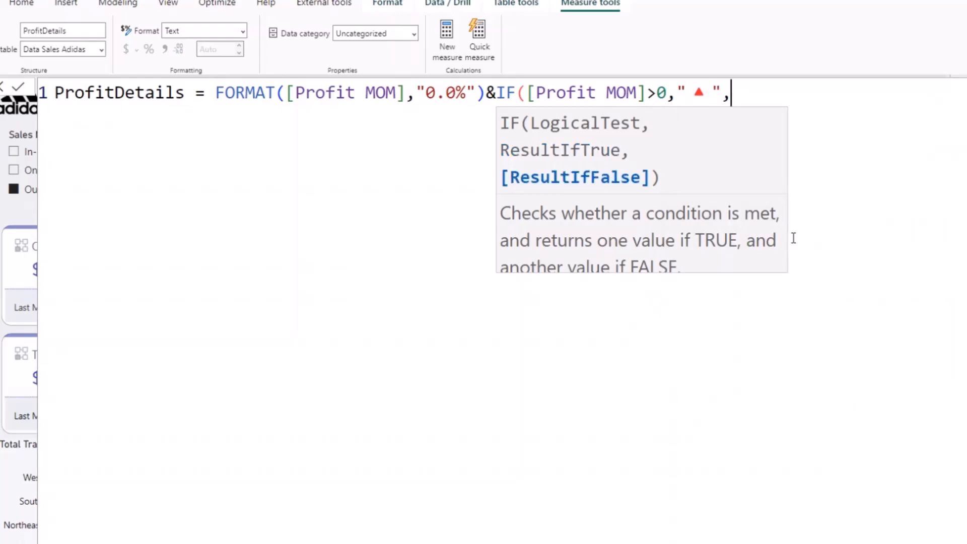
{"action": "type", "text": "\""}
{"action": "key", "text": "super+period"}
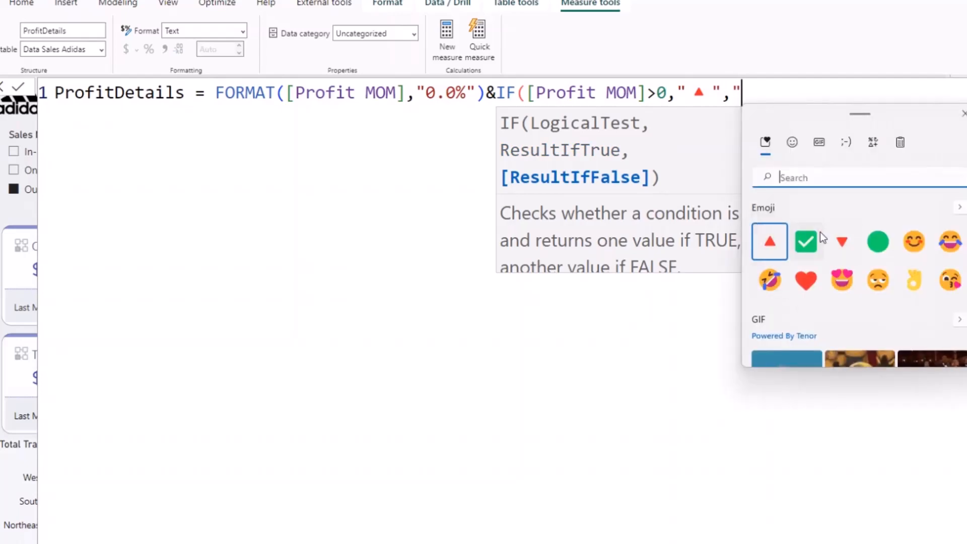
{"action": "left_click", "coordinate": [843, 243]}
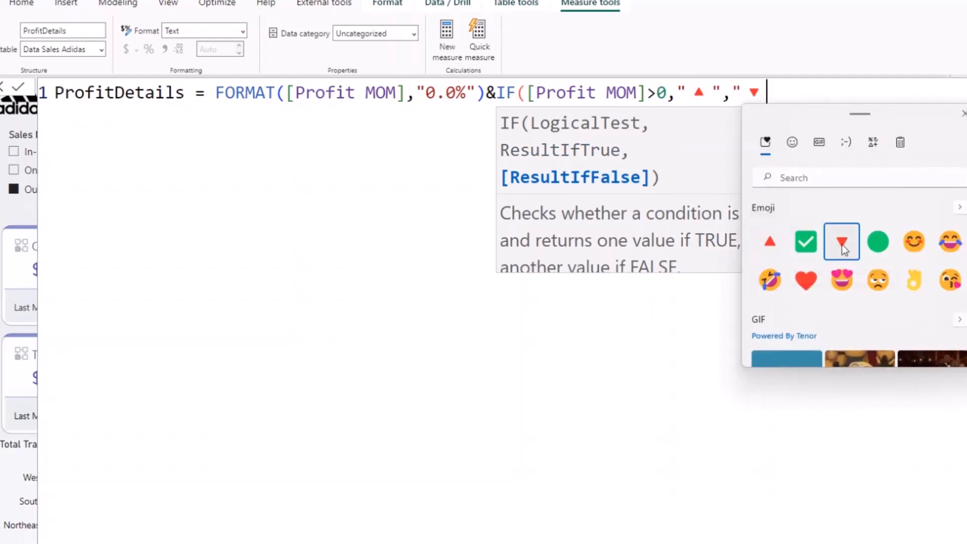
{"action": "key", "text": "Escape"}
{"action": "type", "text": "\")"}
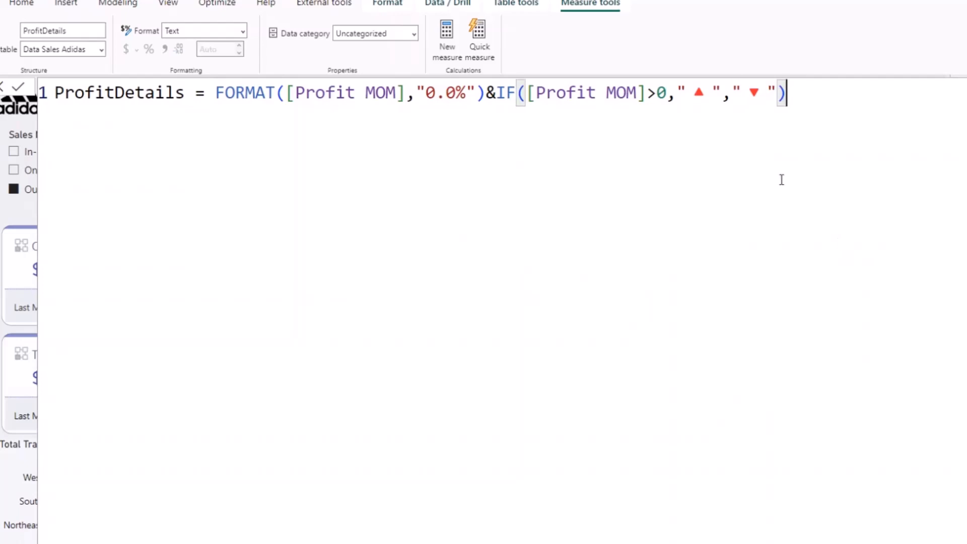
Add spaces before both triangle emojis in the ProfitDetails formula and commit the measure
{"action": "left_click", "coordinate": [695, 91]}
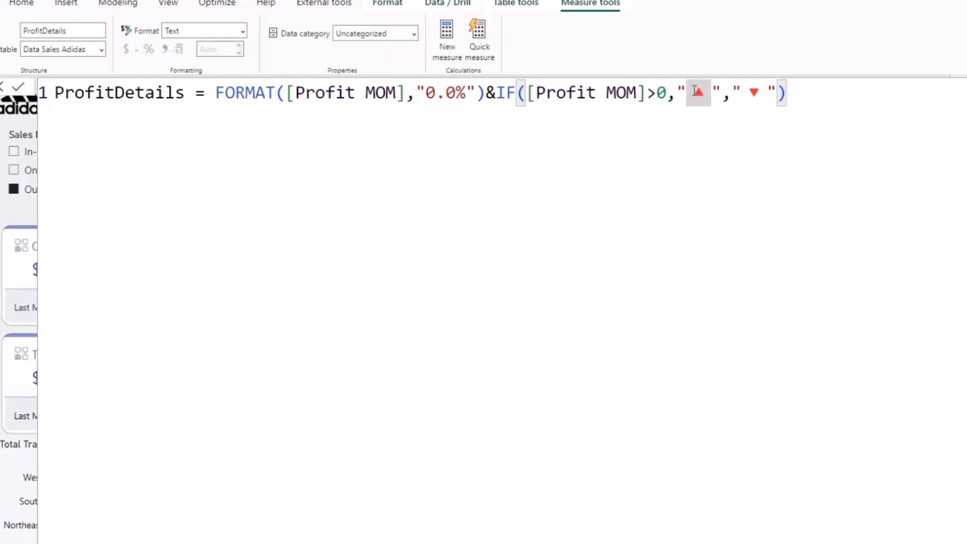
{"action": "left_click", "coordinate": [761, 91]}
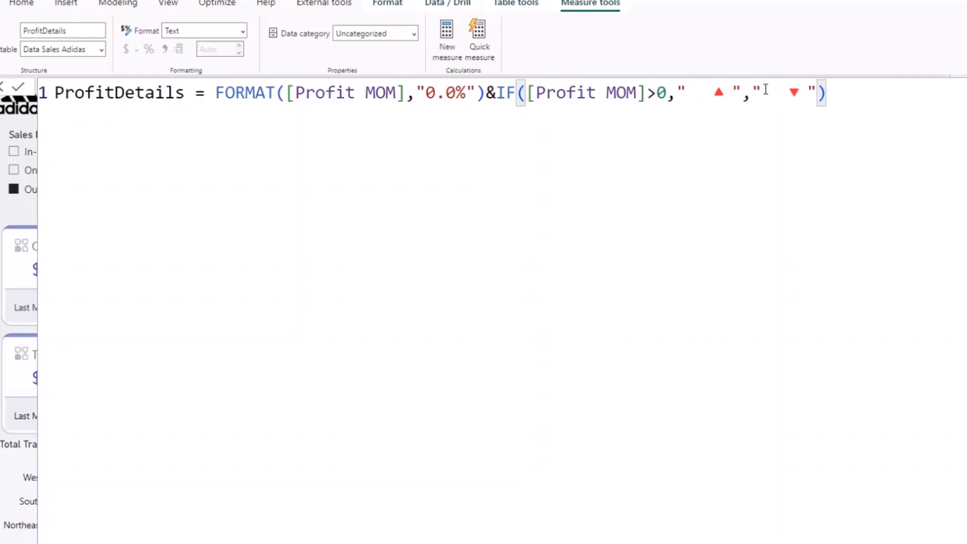
{"action": "key", "text": "Return"}
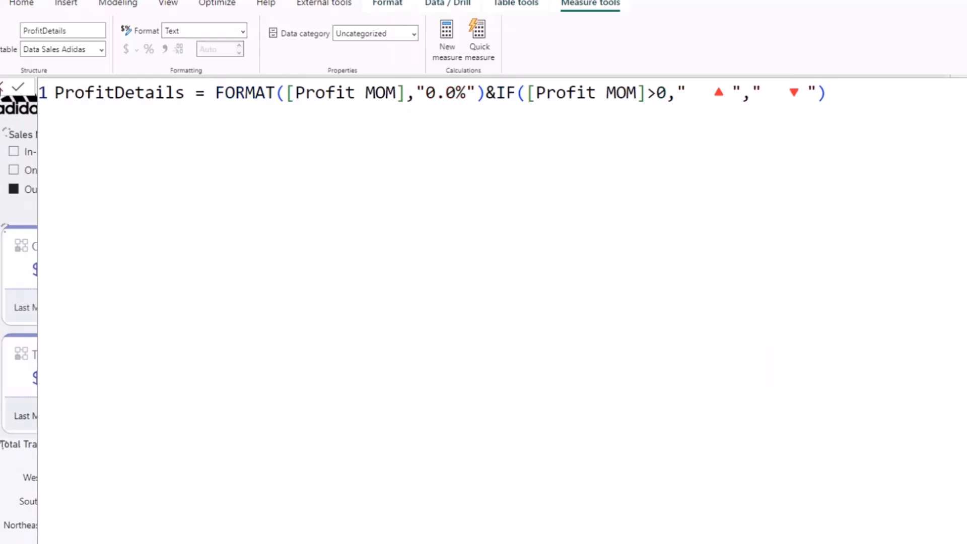
{"action": "left_click", "coordinate": [2, 87]}
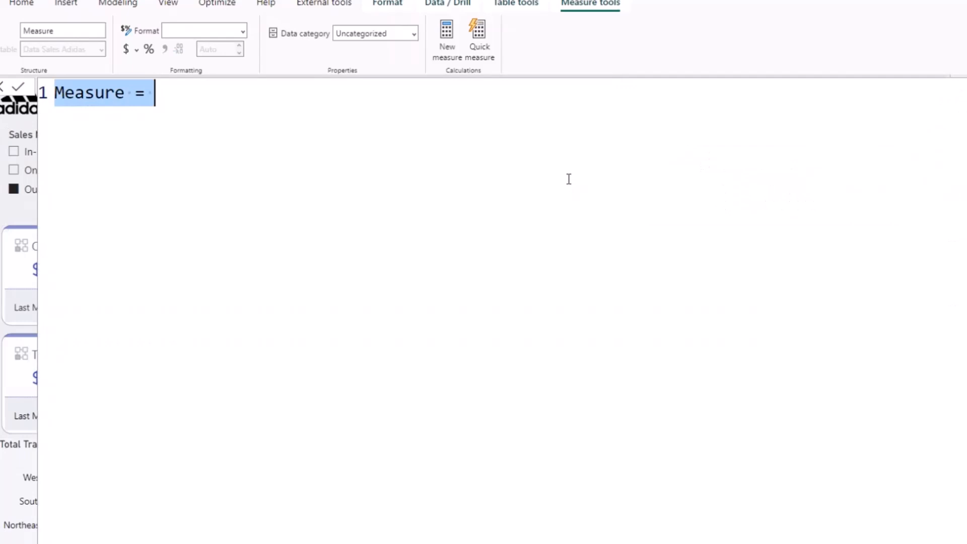
Create the measure ProfitMOMColor =IF([Profit MOM]>0,"Green","Red") in the Data Sales Adidas table
{"action": "type", "text": "ProfitM"}
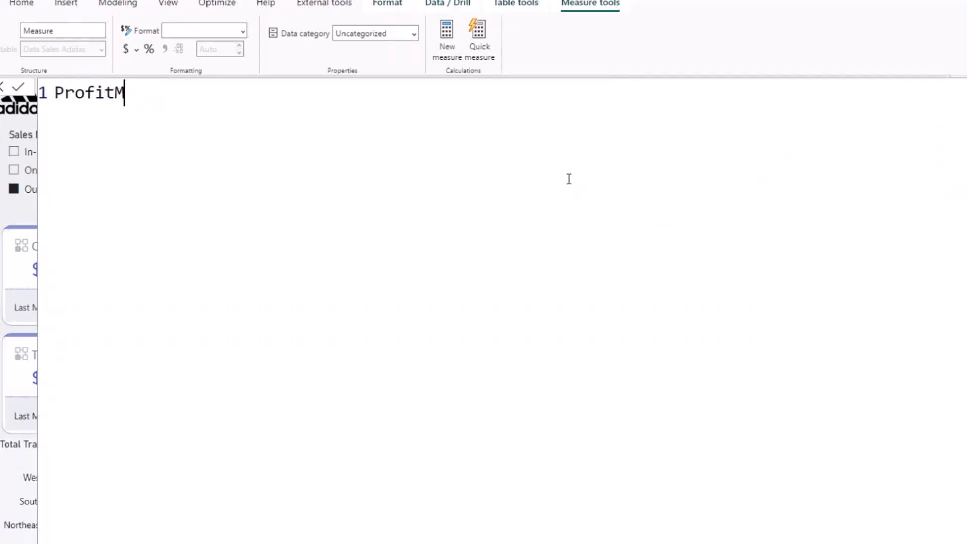
{"action": "type", "text": "OMColor "}
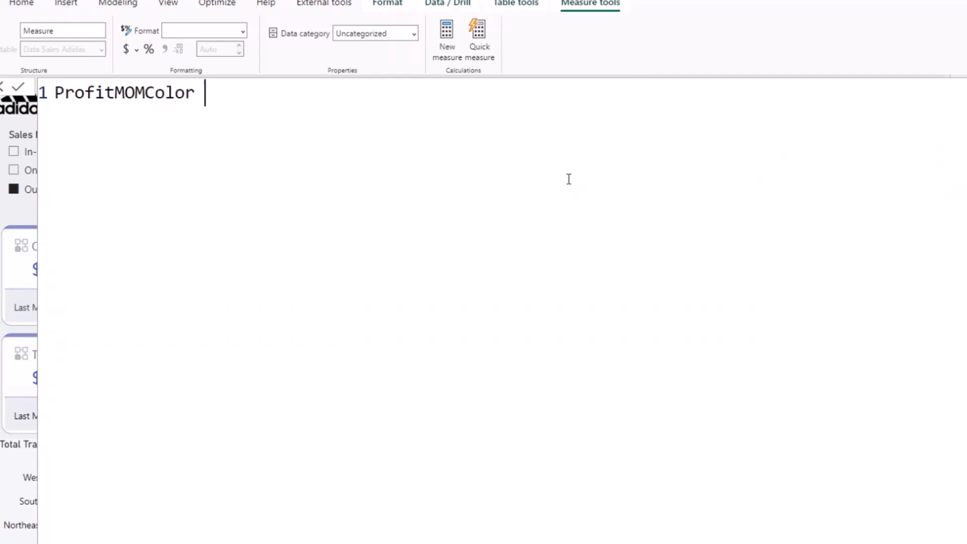
{"action": "type", "text": "=if"}
{"action": "key", "text": "Tab"}
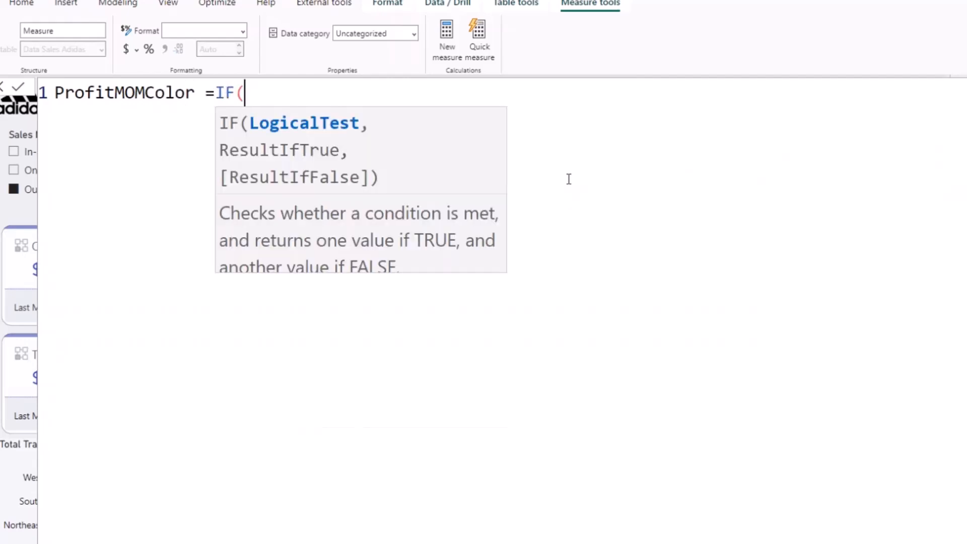
{"action": "type", "text": "profitm"}
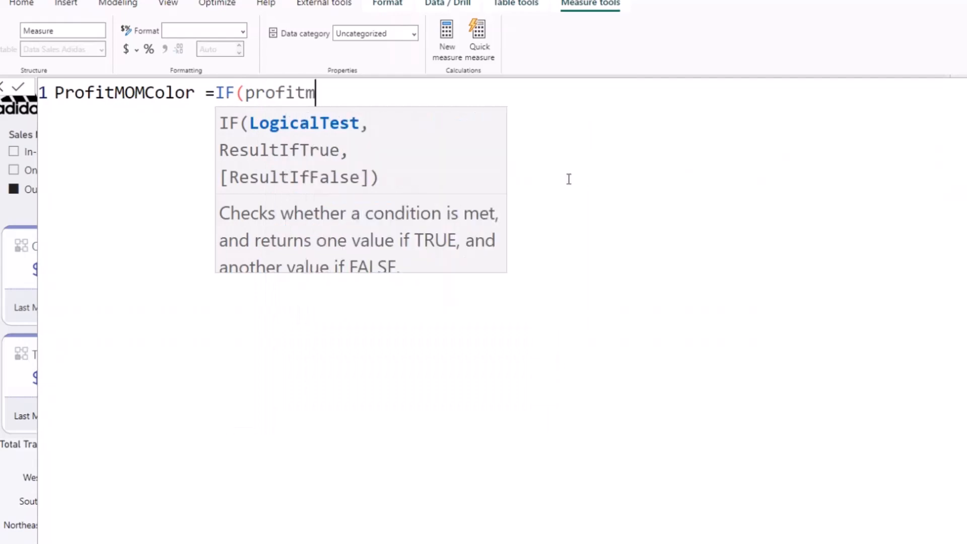
{"action": "key", "text": "BackSpace"}
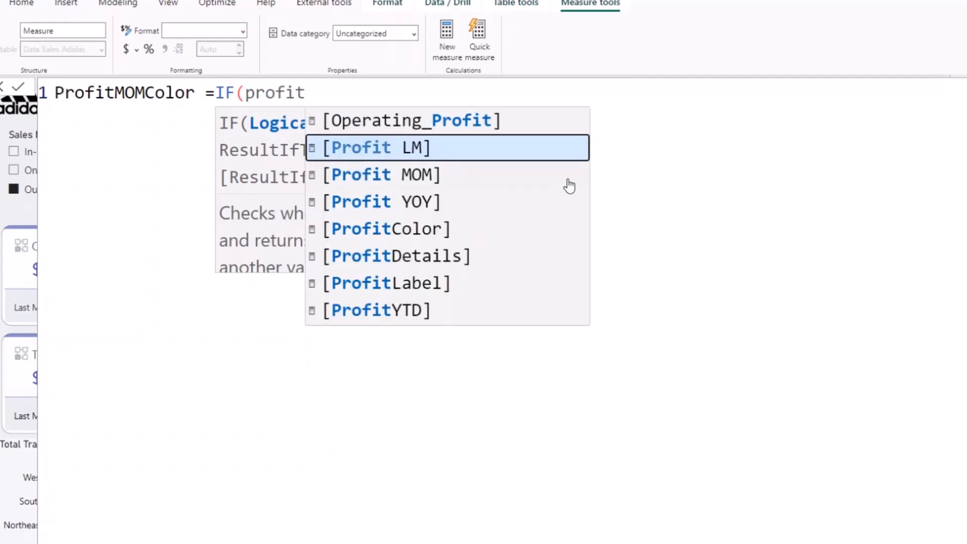
{"action": "key", "text": "Down"}
{"action": "key", "text": "Tab"}
{"action": "type", "text": ">0"}
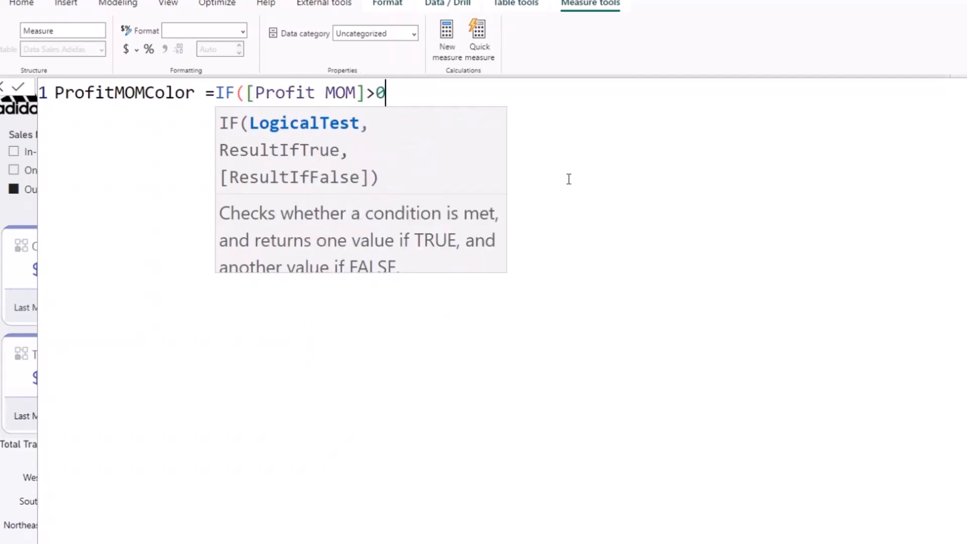
{"action": "type", "text": ","}
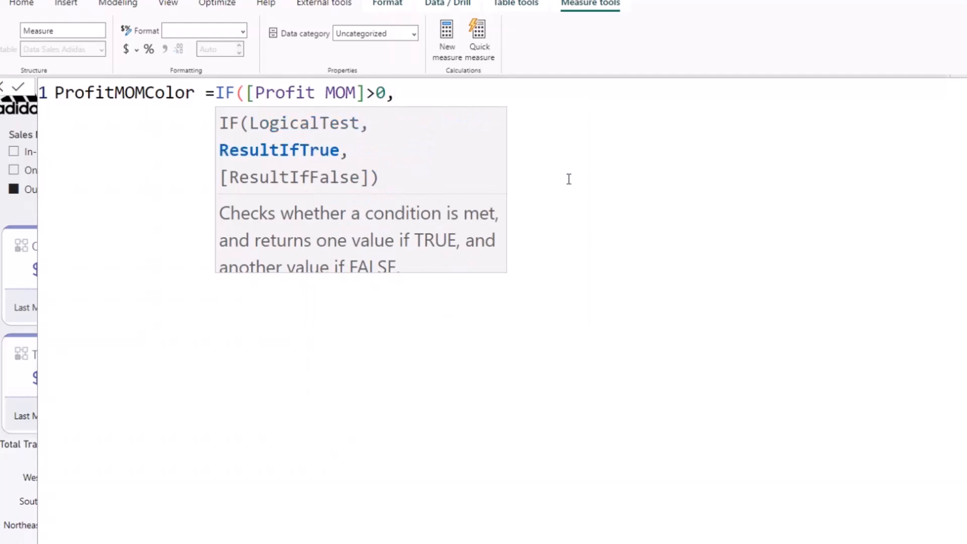
{"action": "type", "text": "\"Green"}
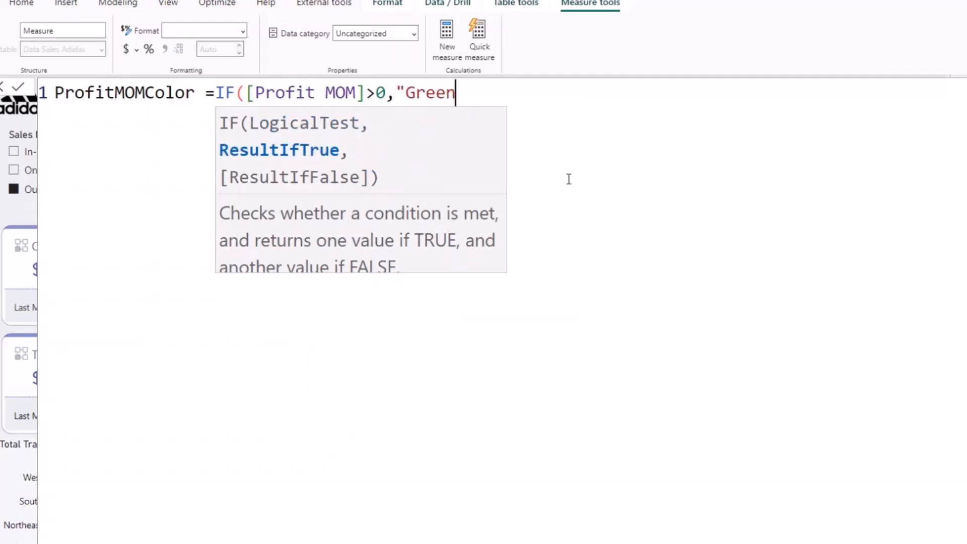
{"action": "type", "text": "\","}
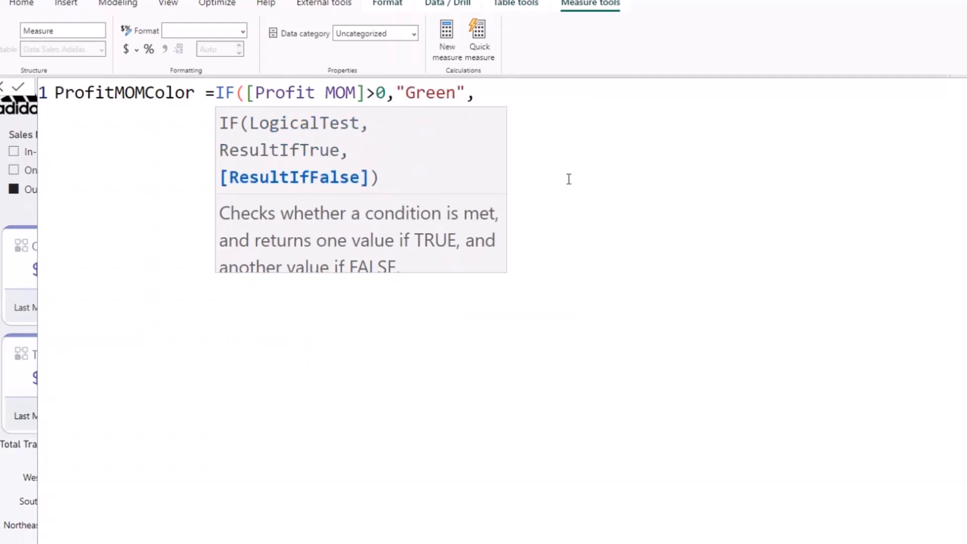
{"action": "type", "text": "\"Red\")"}
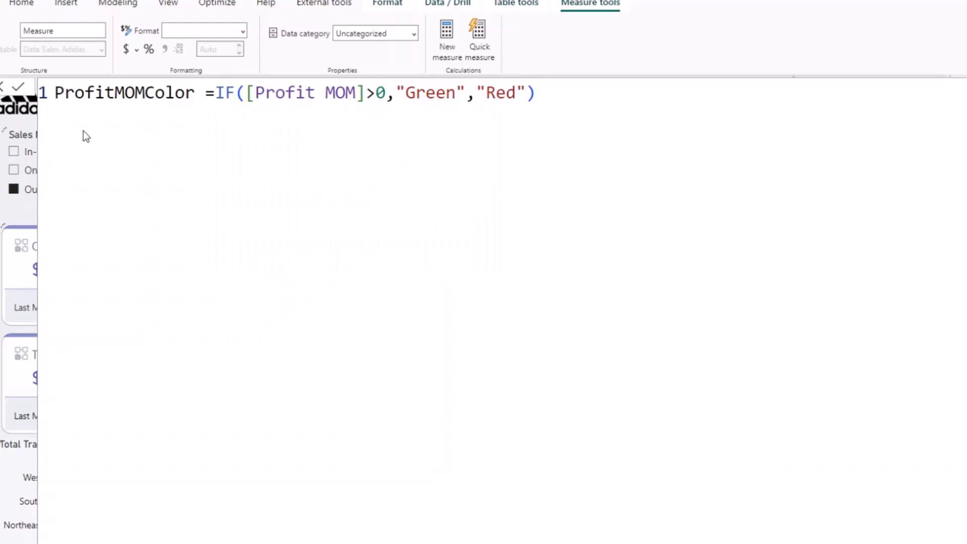
{"action": "key", "text": "Return"}
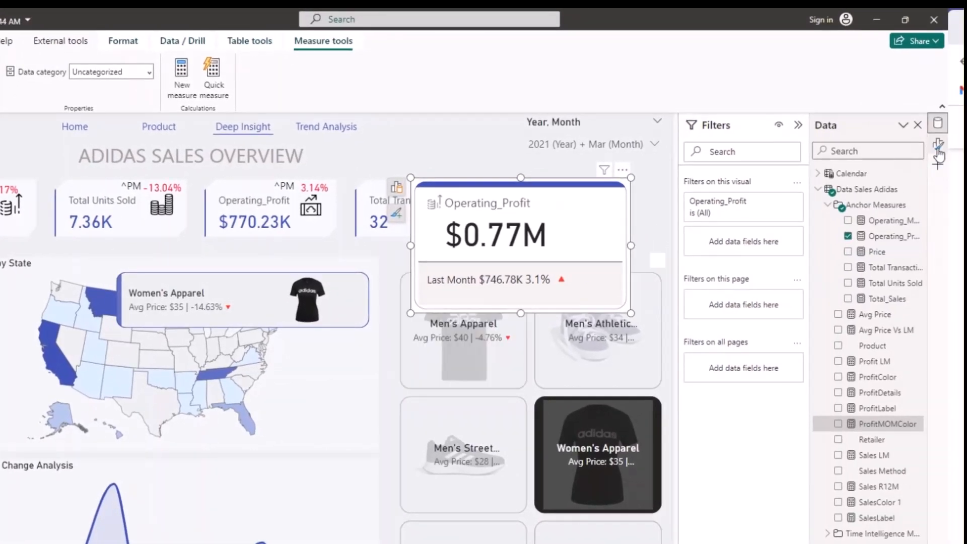
Base the reference label detail's font color on the field value of the ProfitMOMColor measure from Data Sales Adidas
{"action": "left_click", "coordinate": [938, 147]}
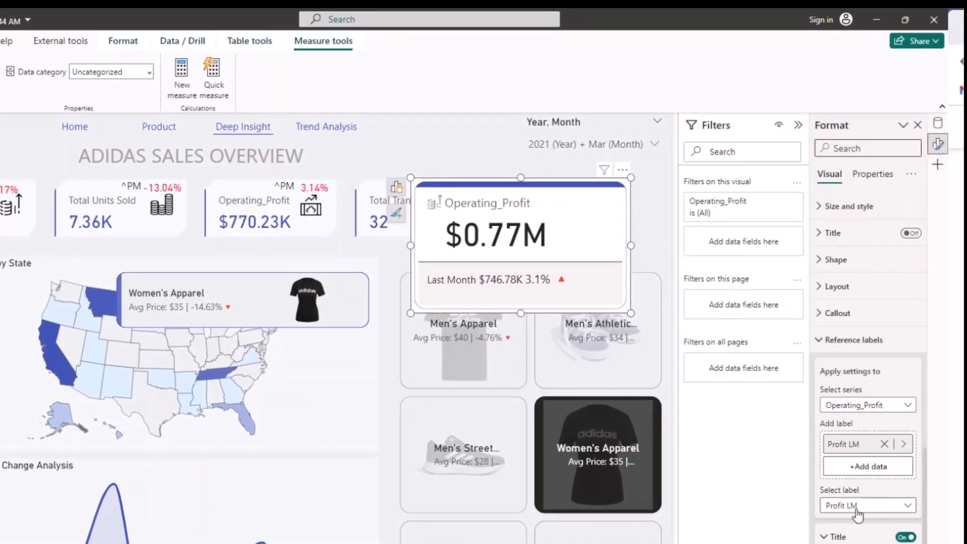
{"action": "scroll", "coordinate": [856, 514], "scroll_direction": "down", "scroll_amount": 10}
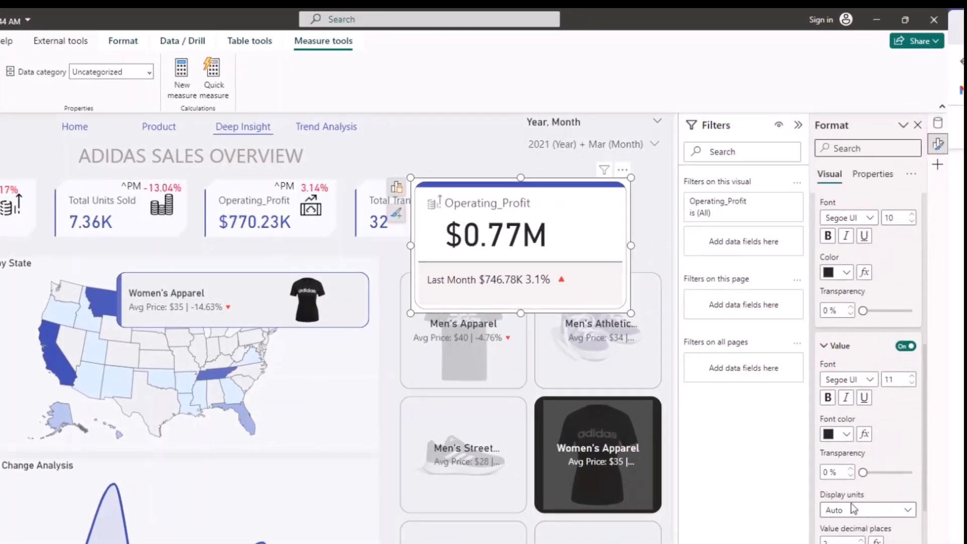
{"action": "scroll", "coordinate": [853, 509], "scroll_direction": "down", "scroll_amount": 8}
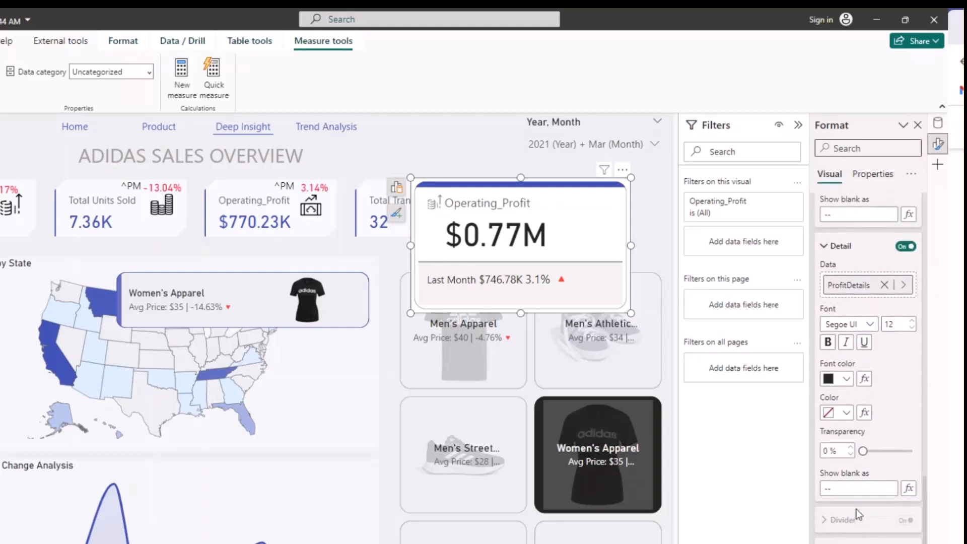
{"action": "scroll", "coordinate": [860, 515], "scroll_direction": "up", "scroll_amount": 1}
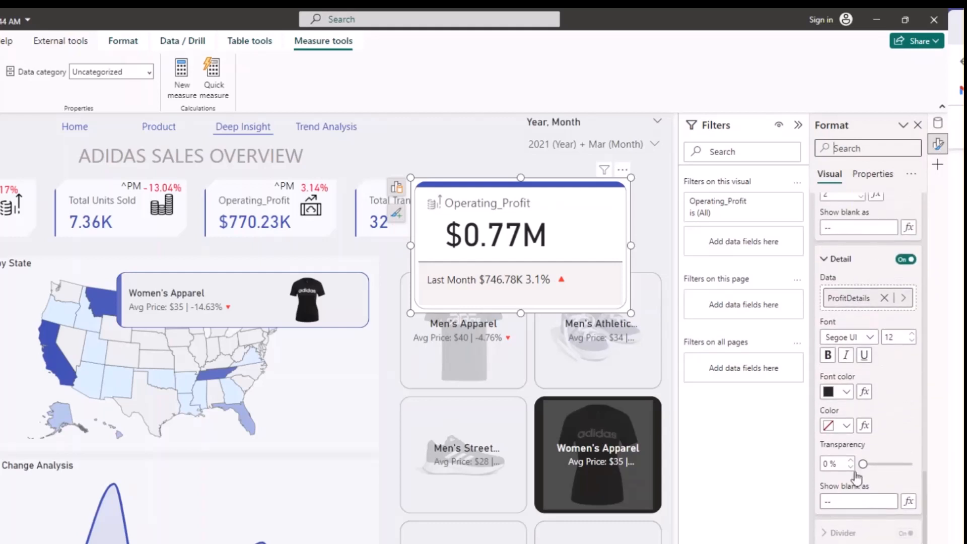
{"action": "left_click", "coordinate": [866, 392]}
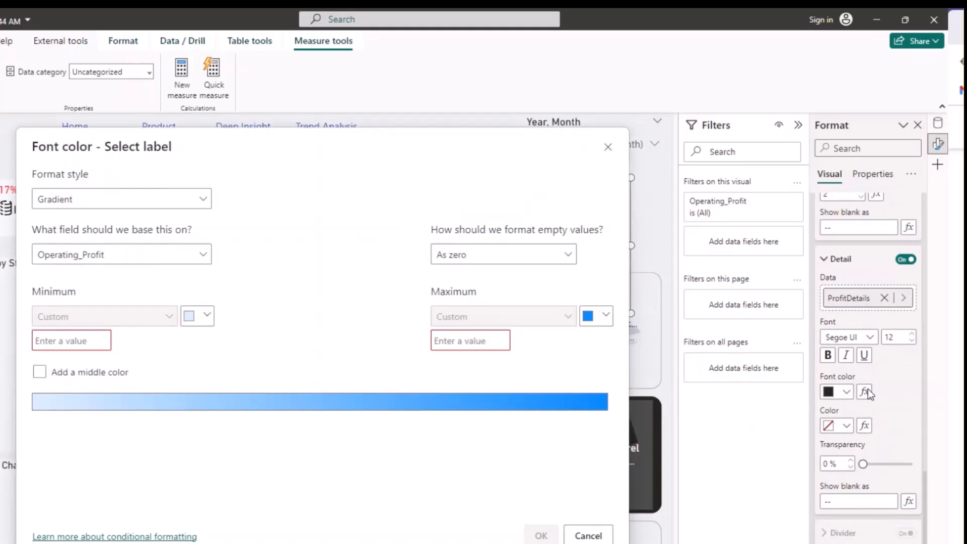
{"action": "left_click", "coordinate": [113, 202]}
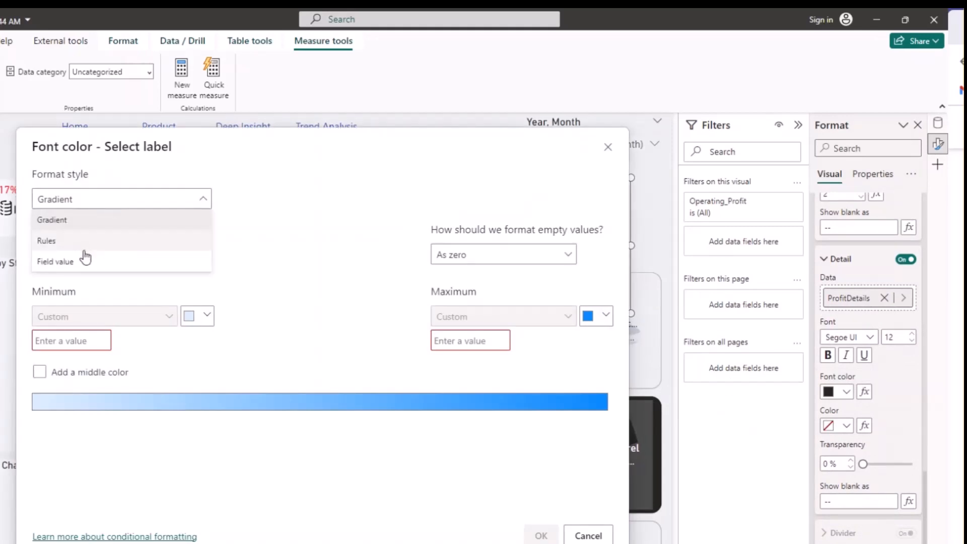
{"action": "left_click", "coordinate": [85, 258]}
{"action": "left_click", "coordinate": [85, 258]}
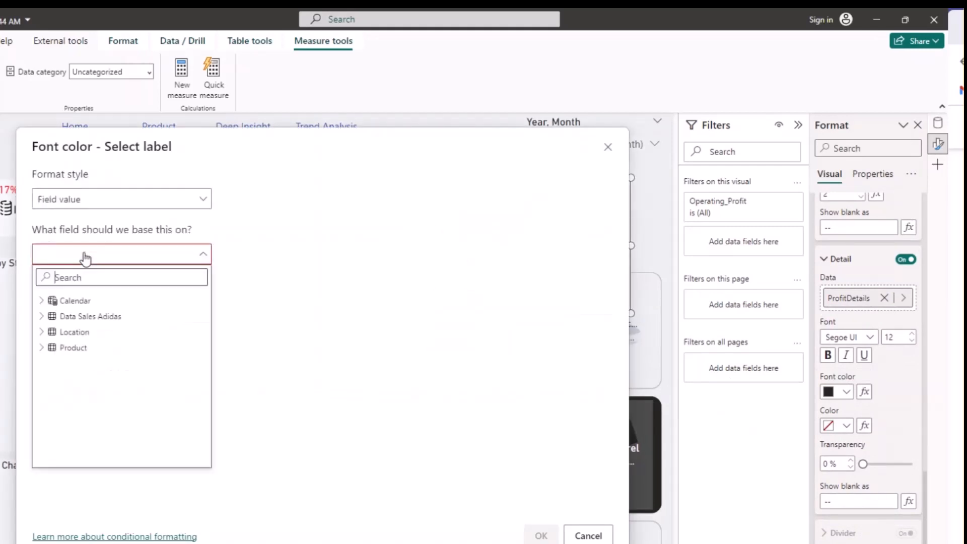
{"action": "left_click", "coordinate": [40, 318]}
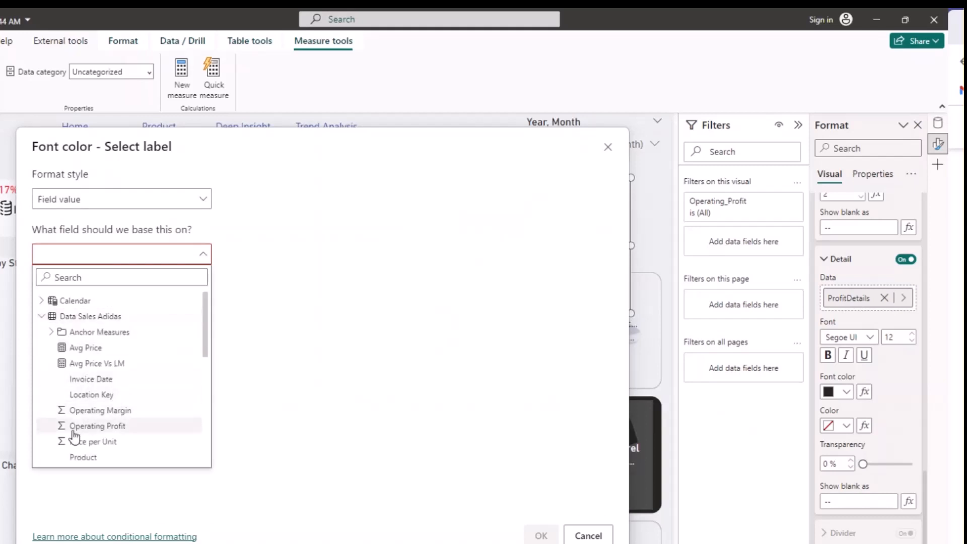
{"action": "scroll", "coordinate": [75, 438], "scroll_direction": "down", "scroll_amount": 3}
{"action": "scroll", "coordinate": [72, 434], "scroll_direction": "down", "scroll_amount": 2}
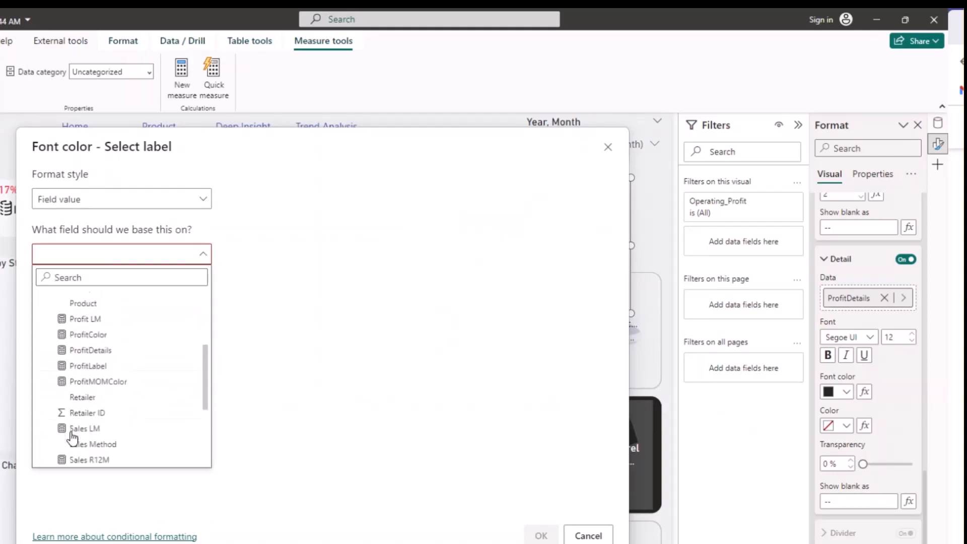
{"action": "left_click", "coordinate": [99, 366]}
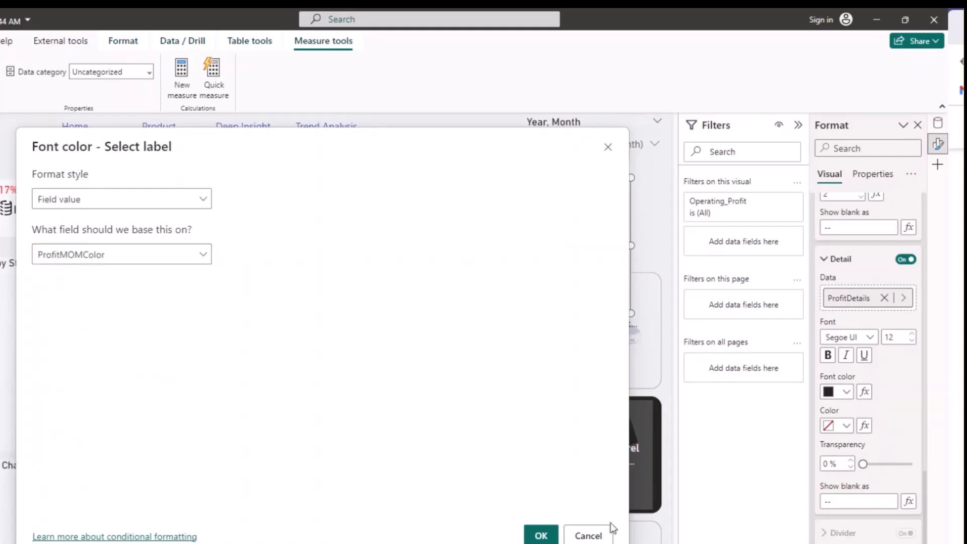
{"action": "left_click", "coordinate": [553, 533]}
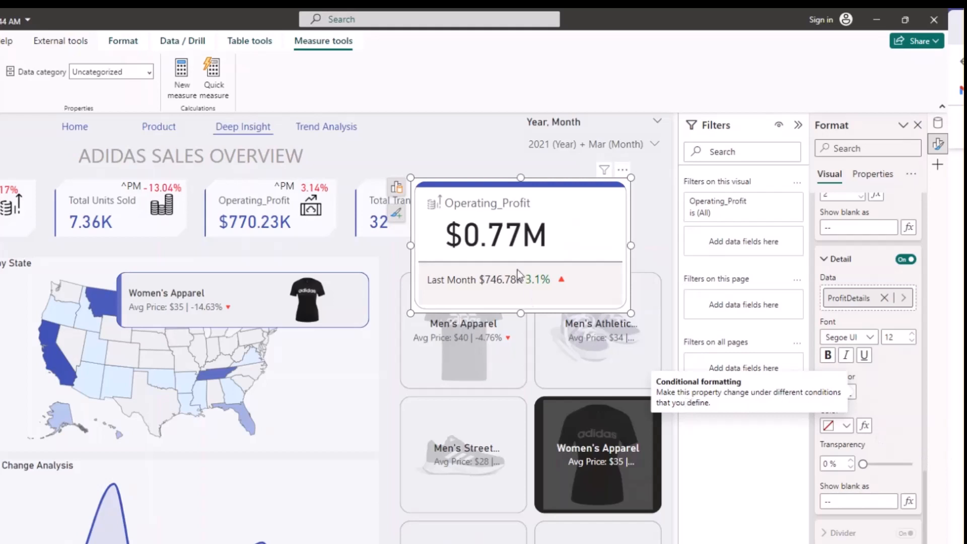
Base the reference label detail's background color on the field value of the ProfitMOMColor measure
{"action": "left_click", "coordinate": [869, 426]}
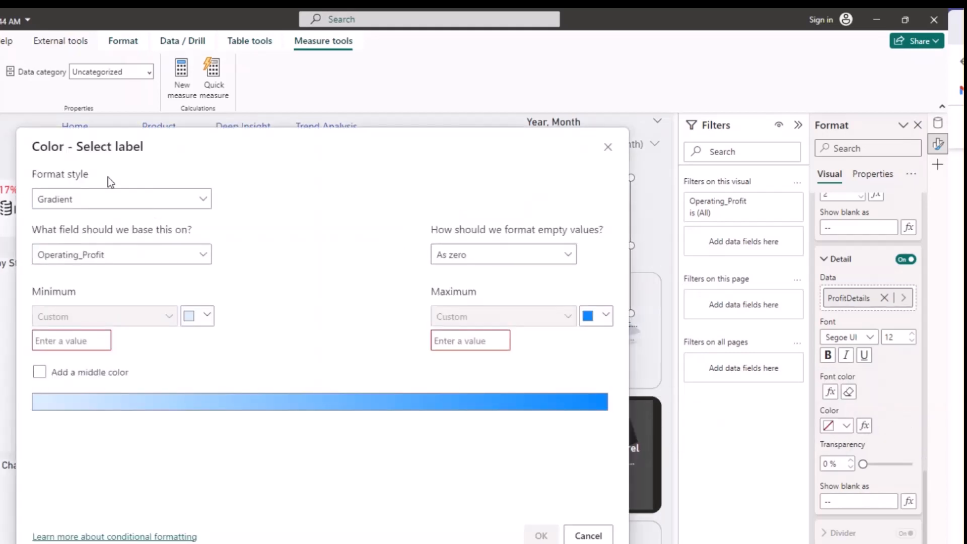
{"action": "left_click", "coordinate": [108, 198]}
{"action": "left_click", "coordinate": [79, 263]}
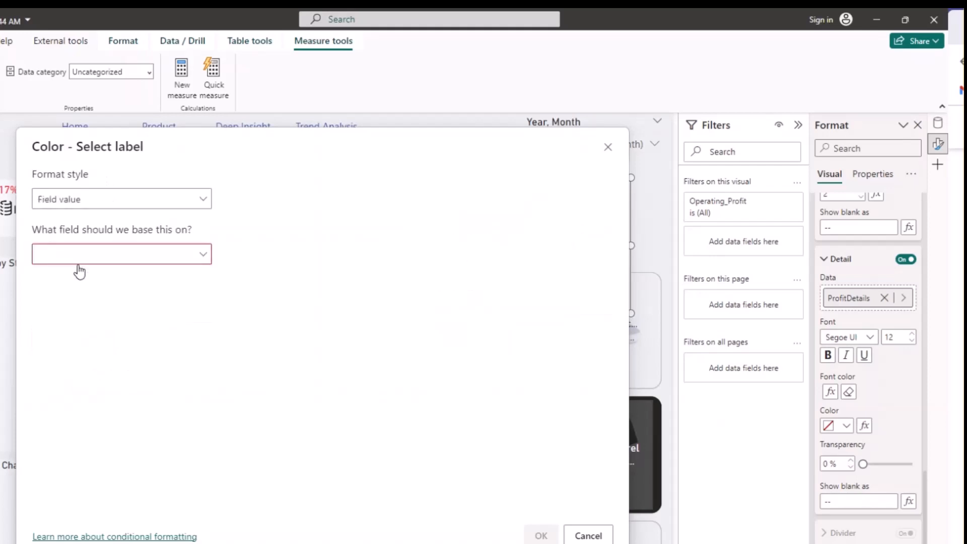
{"action": "left_click", "coordinate": [116, 265]}
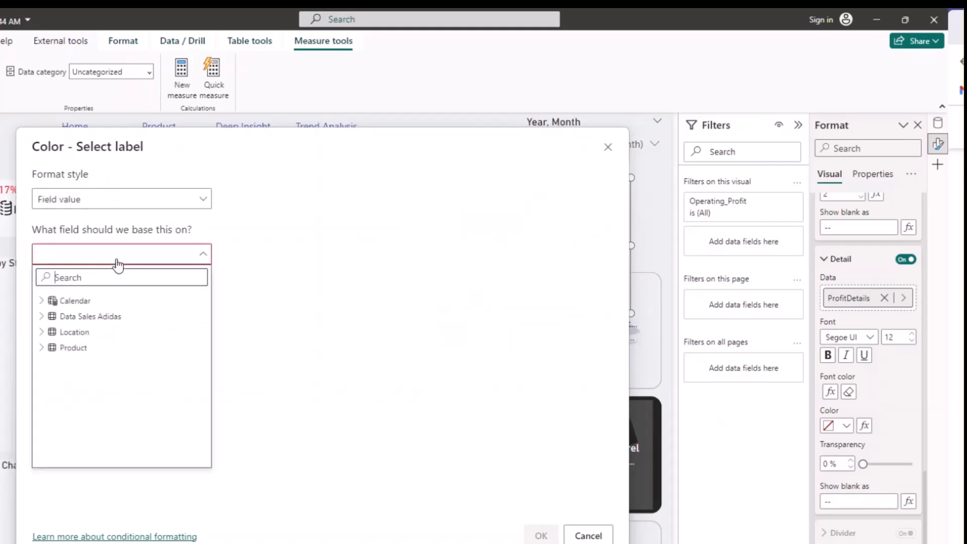
{"action": "left_click", "coordinate": [47, 315]}
{"action": "scroll", "coordinate": [108, 426], "scroll_direction": "down", "scroll_amount": 2}
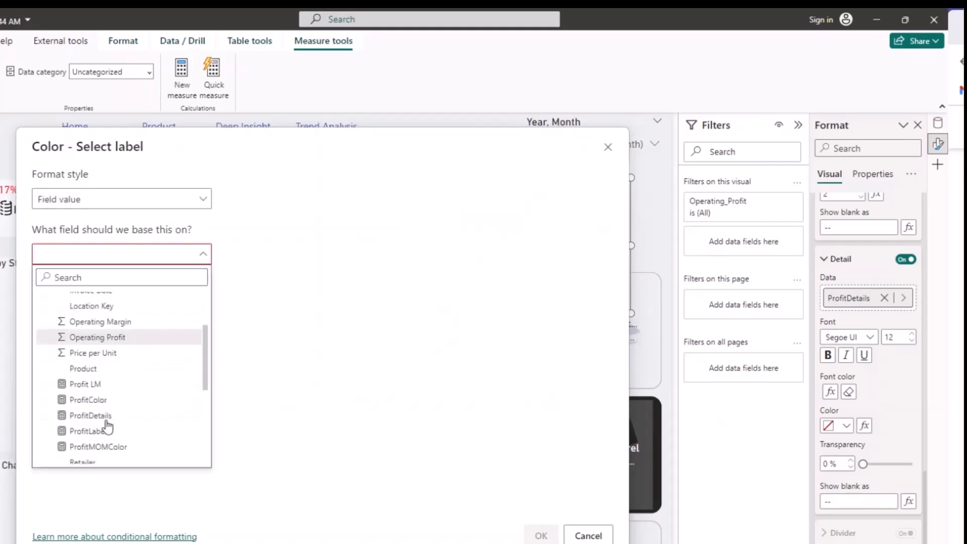
{"action": "scroll", "coordinate": [107, 428], "scroll_direction": "down", "scroll_amount": 1}
{"action": "left_click", "coordinate": [114, 383]}
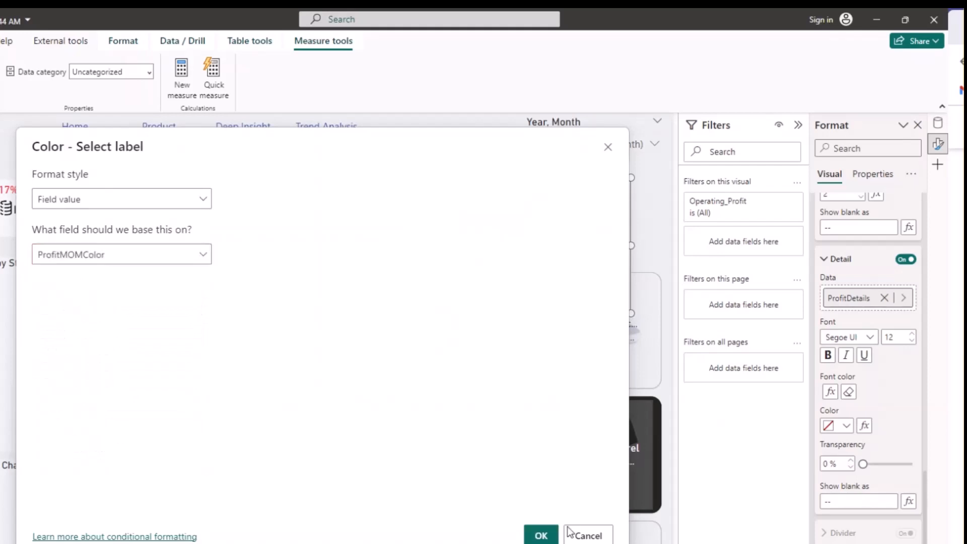
{"action": "left_click", "coordinate": [541, 535]}
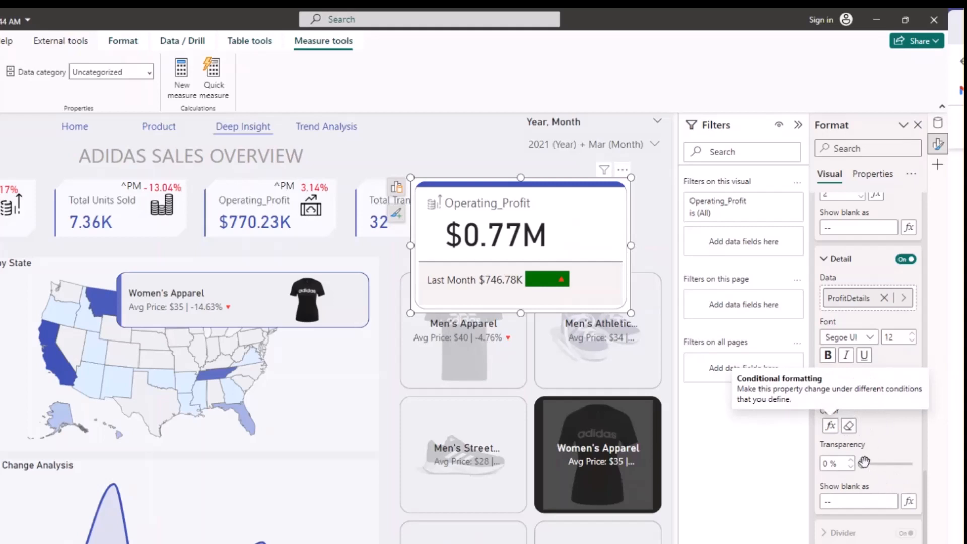
Set the detail background's transparency to about 78% and change the detail font to Segoe UI Semibold
{"action": "left_click_drag", "start_coordinate": [864, 462], "coordinate": [901, 463]}
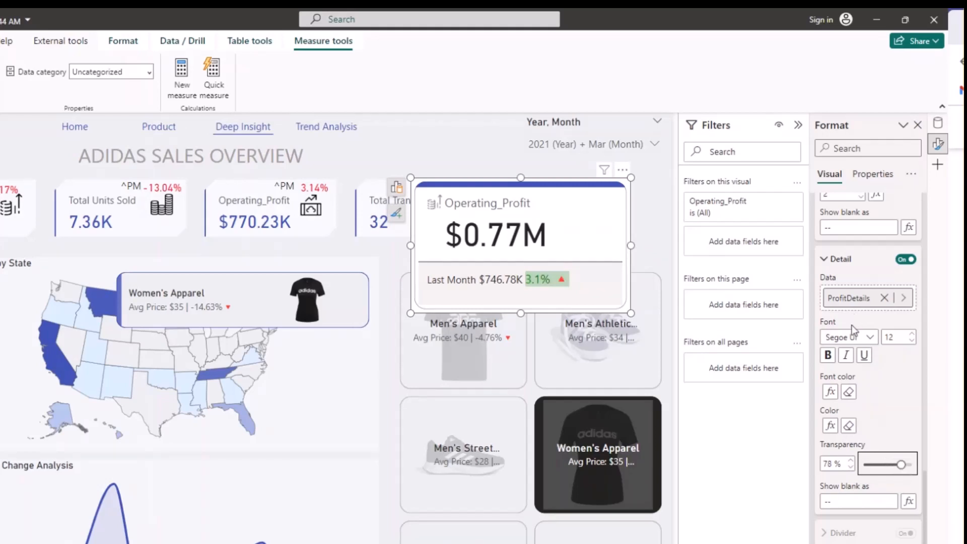
{"action": "left_click", "coordinate": [855, 339]}
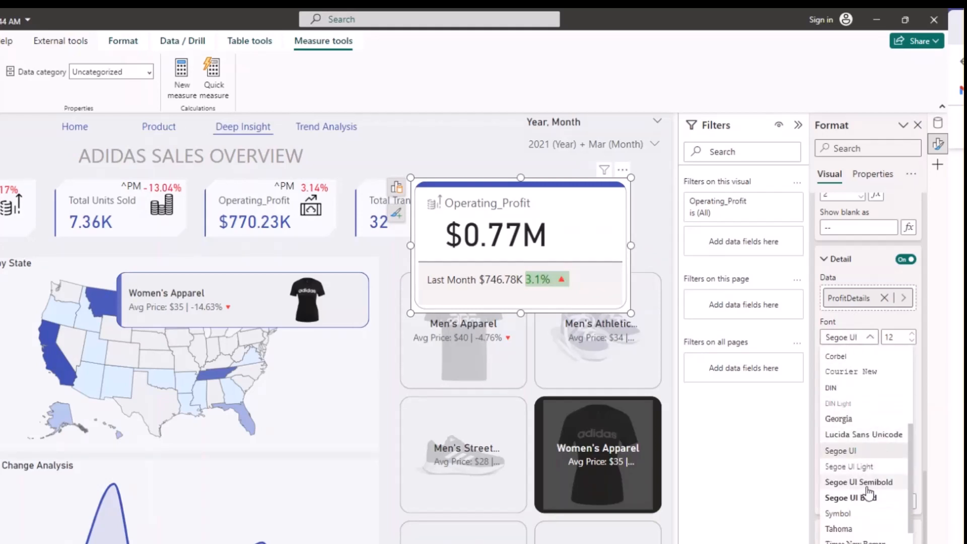
{"action": "left_click", "coordinate": [868, 485]}
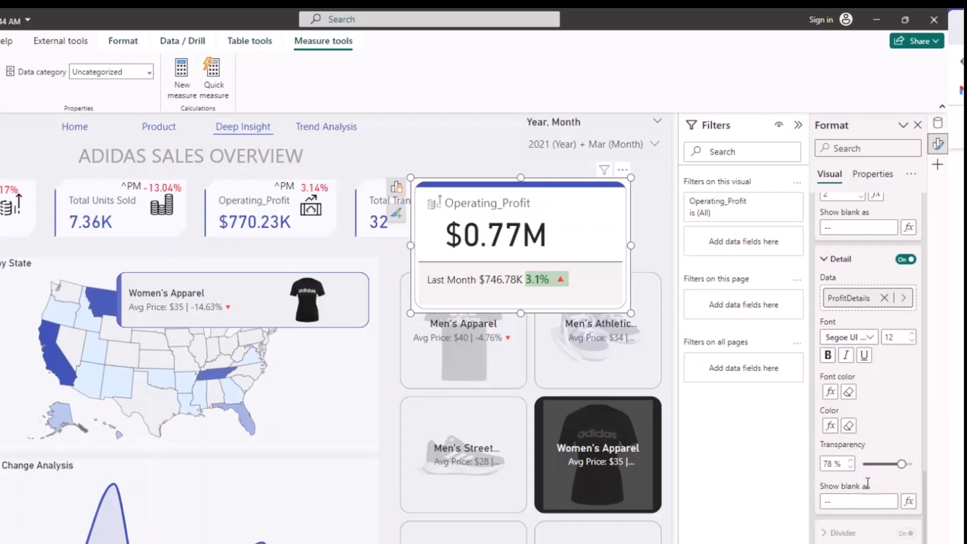
Set the detail background's transparency to 90%
{"action": "double_click", "coordinate": [828, 463]}
{"action": "type", "text": "93"}
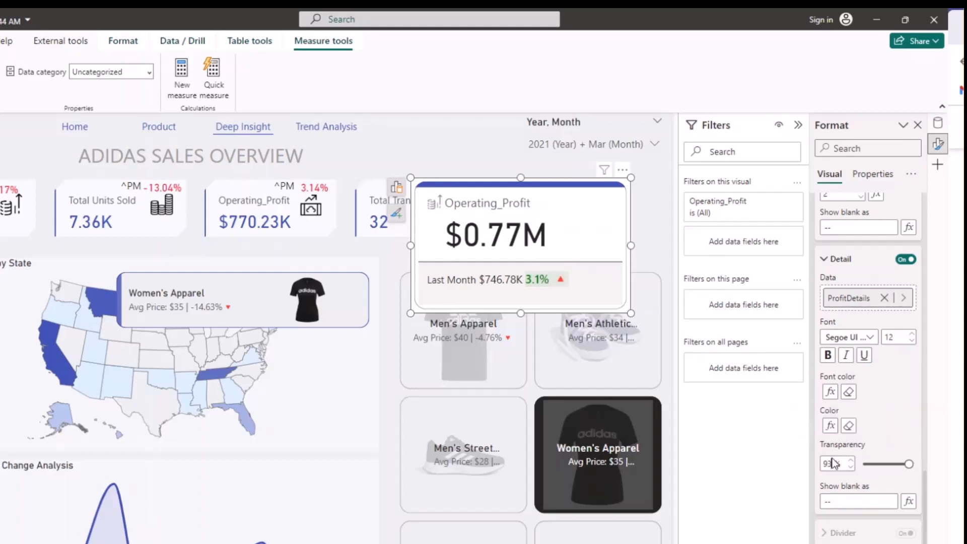
{"action": "key", "text": "BackSpace"}
{"action": "type", "text": "-"}
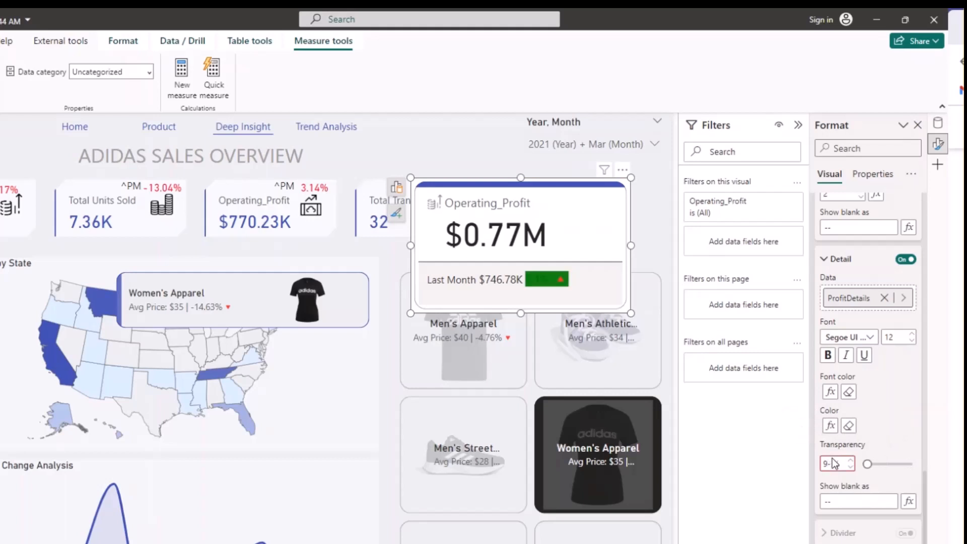
{"action": "key", "text": "BackSpace"}
{"action": "type", "text": "0"}
{"action": "key", "text": "Return"}
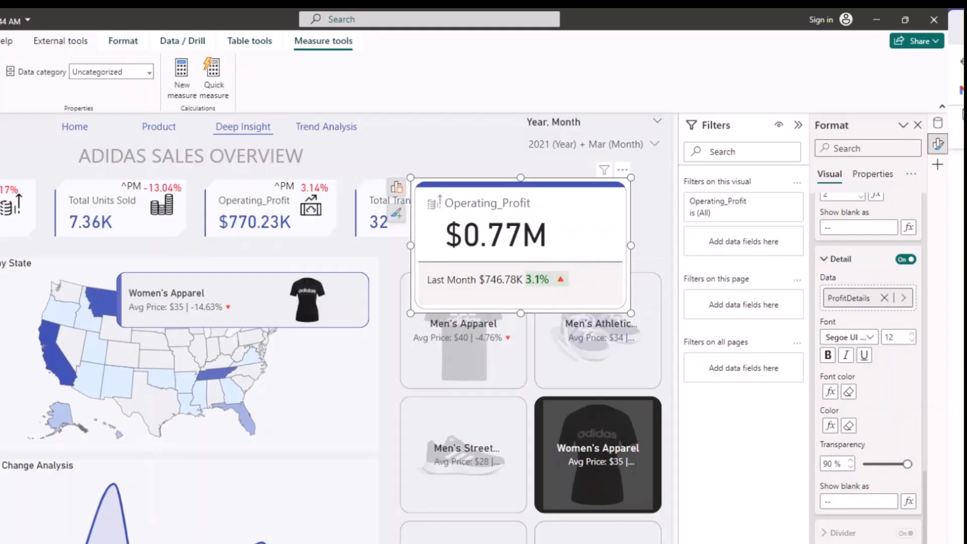
Open the ProfitDetails measure's formula and select the red up-triangle emoji in the IF's true result
{"action": "left_click", "coordinate": [938, 123]}
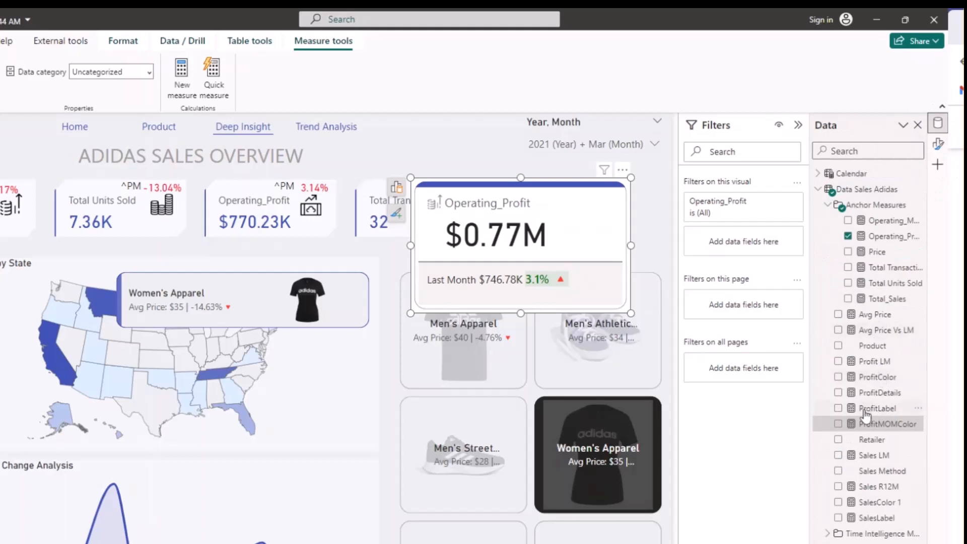
{"action": "left_click", "coordinate": [880, 392]}
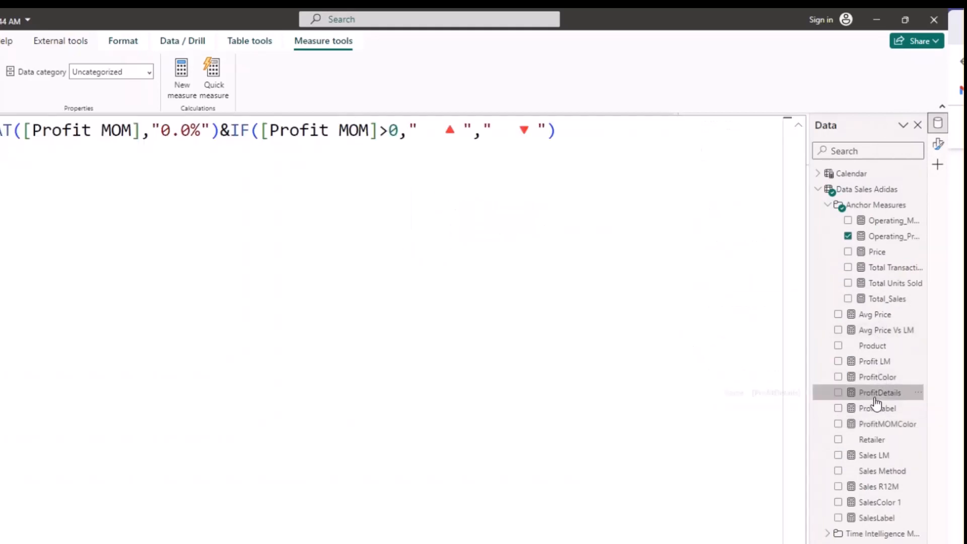
{"action": "double_click", "coordinate": [457, 132]}
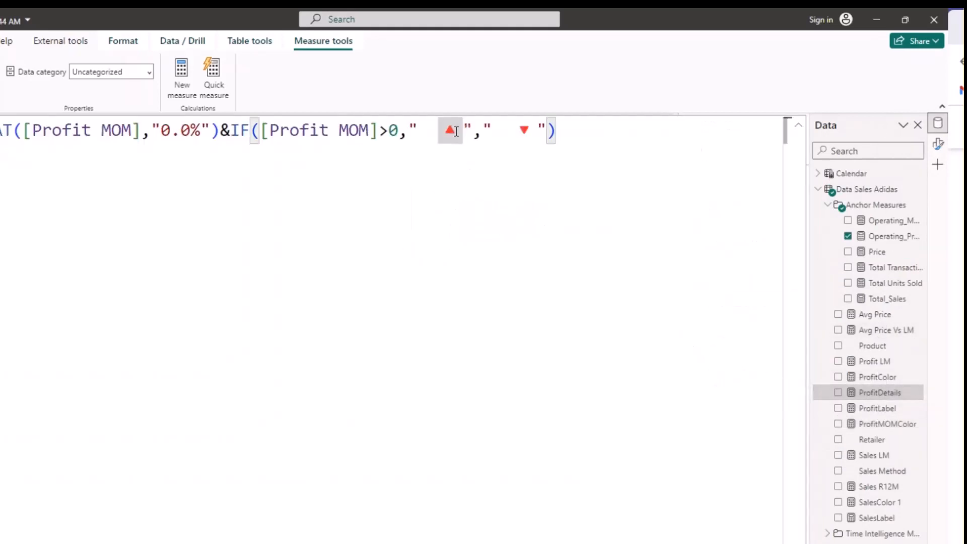
{"action": "key", "text": "super+period"}
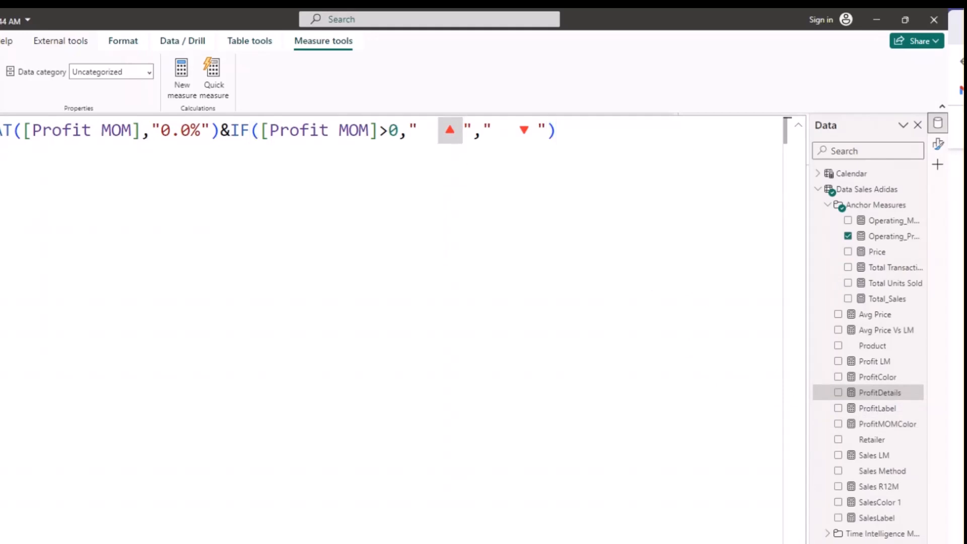
{"action": "key", "text": "super+d"}
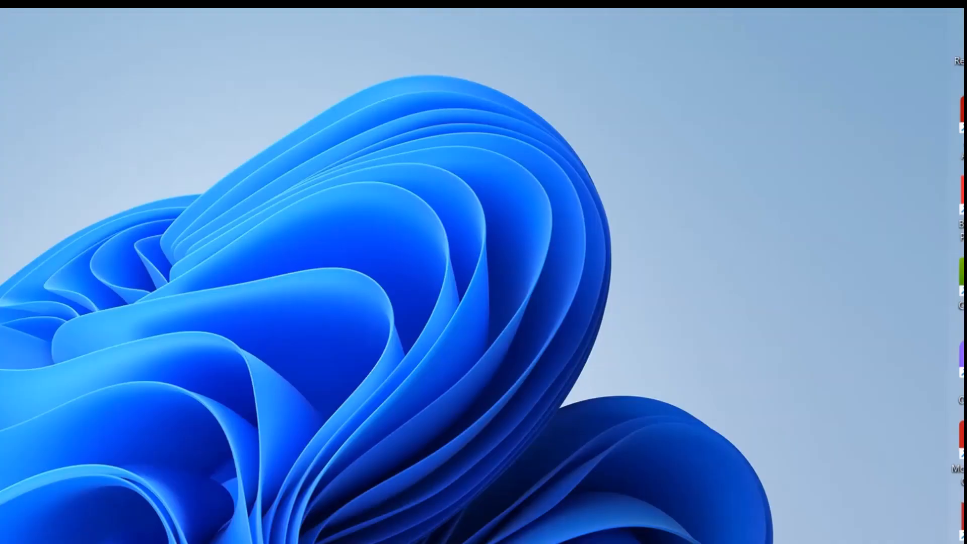
{"action": "key", "text": "super+d"}
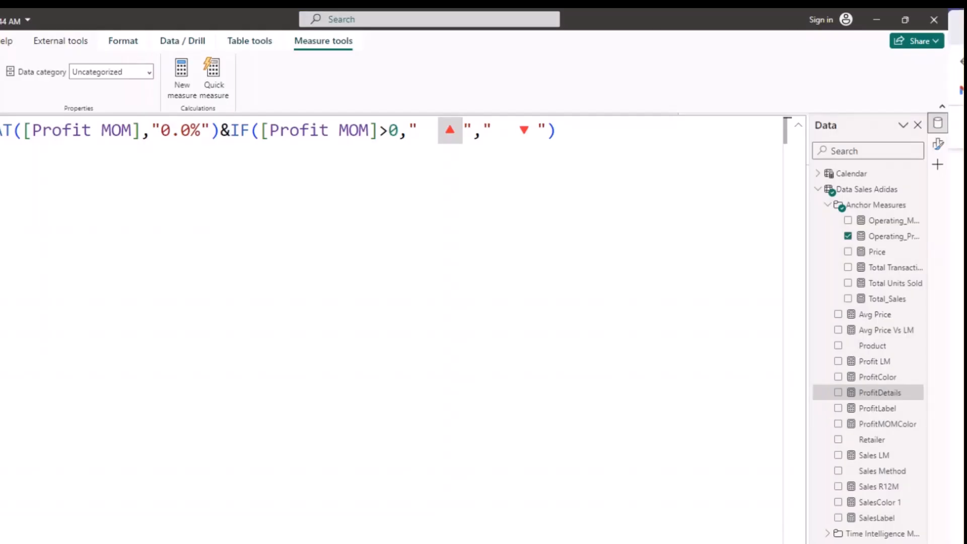
Switch to the Excel workbook Book2 and insert the Black Down-Pointing Triangle and Black Up-Pointing Triangle symbols into cell H7
{"action": "left_click_drag", "start_coordinate": [966, 19], "coordinate": [441, 164]}
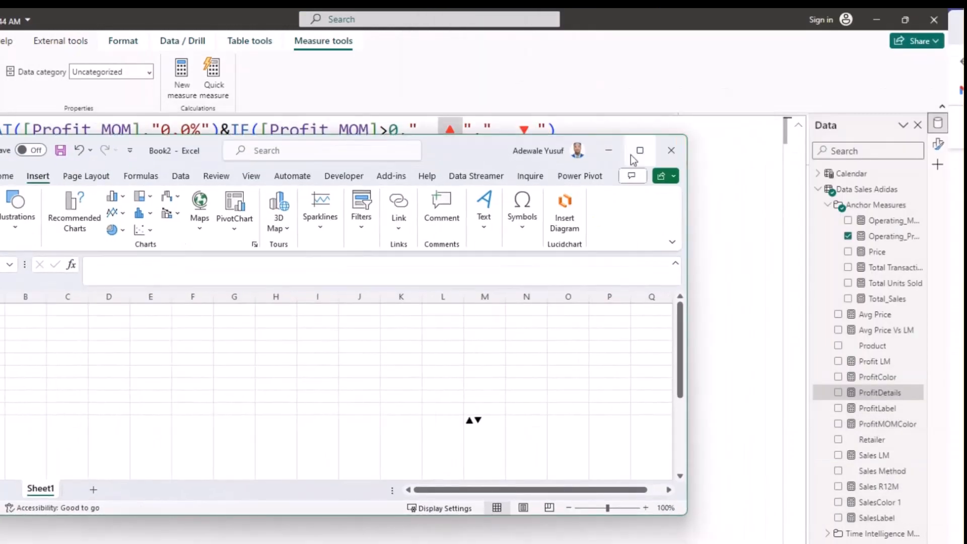
{"action": "left_click", "coordinate": [280, 383]}
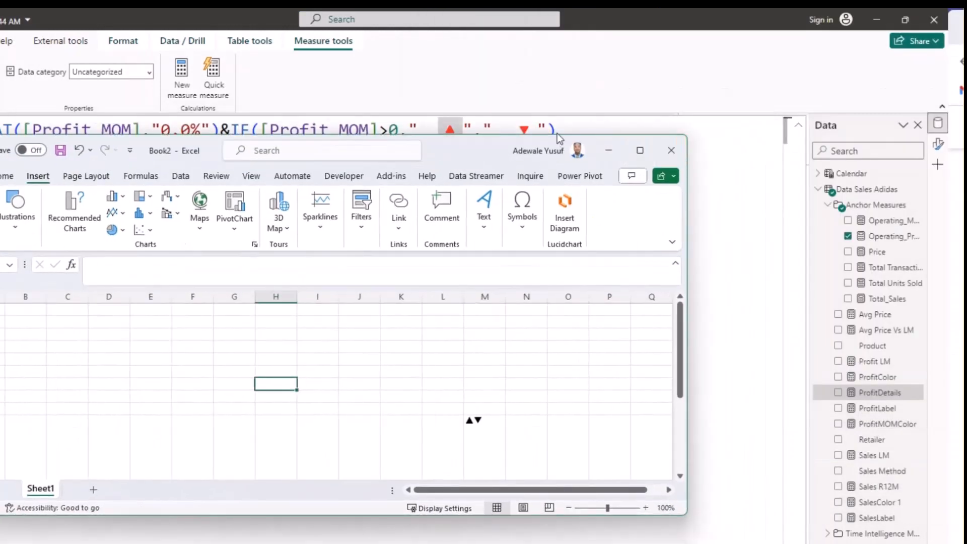
{"action": "left_click", "coordinate": [514, 231]}
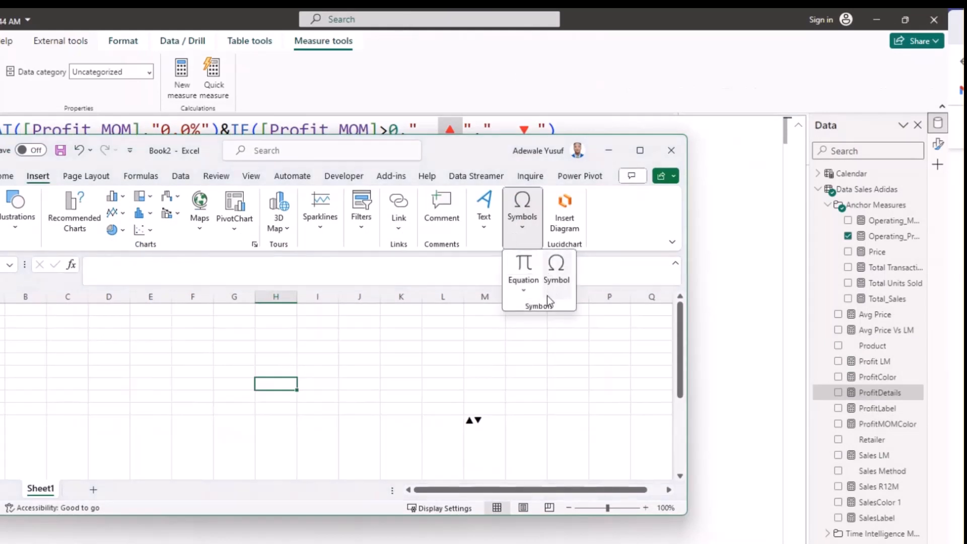
{"action": "left_click", "coordinate": [556, 280]}
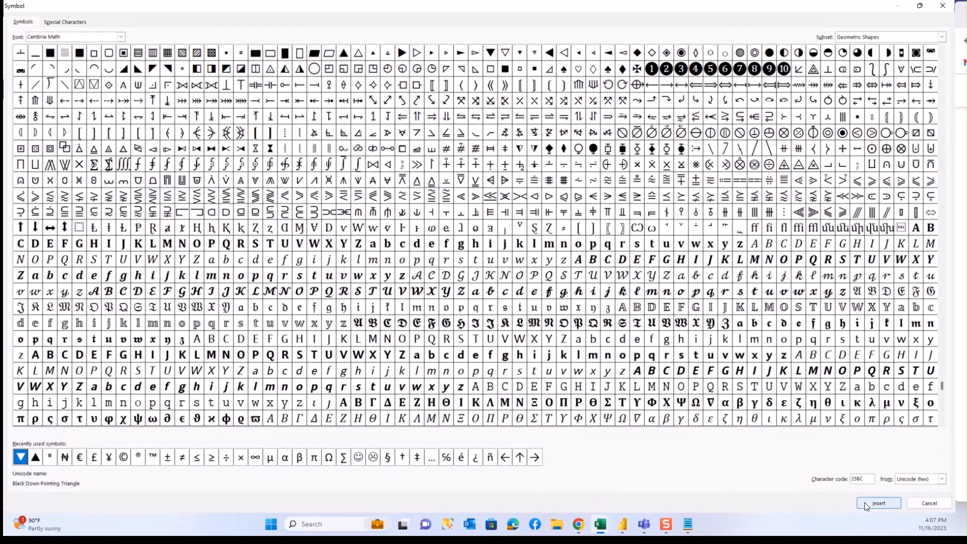
{"action": "left_click", "coordinate": [866, 504]}
{"action": "left_click", "coordinate": [38, 455]}
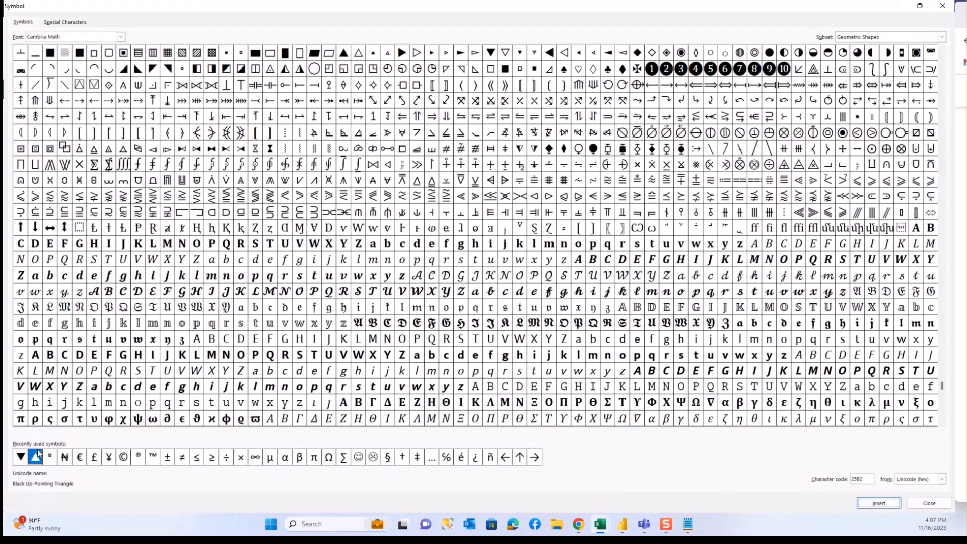
{"action": "left_click", "coordinate": [878, 503]}
{"action": "left_click", "coordinate": [930, 504]}
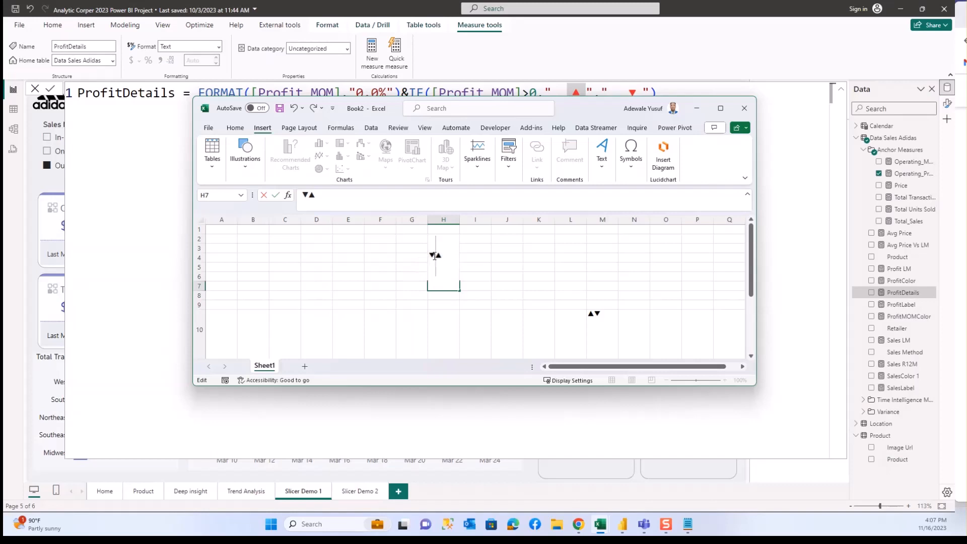
Copy the ▼ symbol from Excel cell H7 and replace the red down-triangle emoji in the ProfitDetails formula's false result with it in Power BI
{"action": "key", "text": "shift+Left"}
{"action": "key", "text": "ctrl+c"}
{"action": "left_click", "coordinate": [637, 89]}
{"action": "key", "text": "shift+Left"}
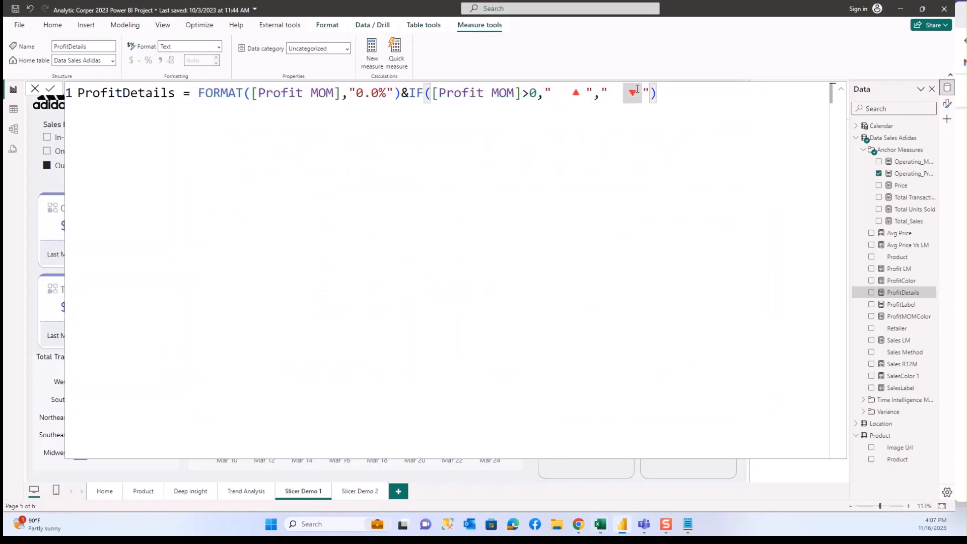
{"action": "key", "text": "ctrl+v"}
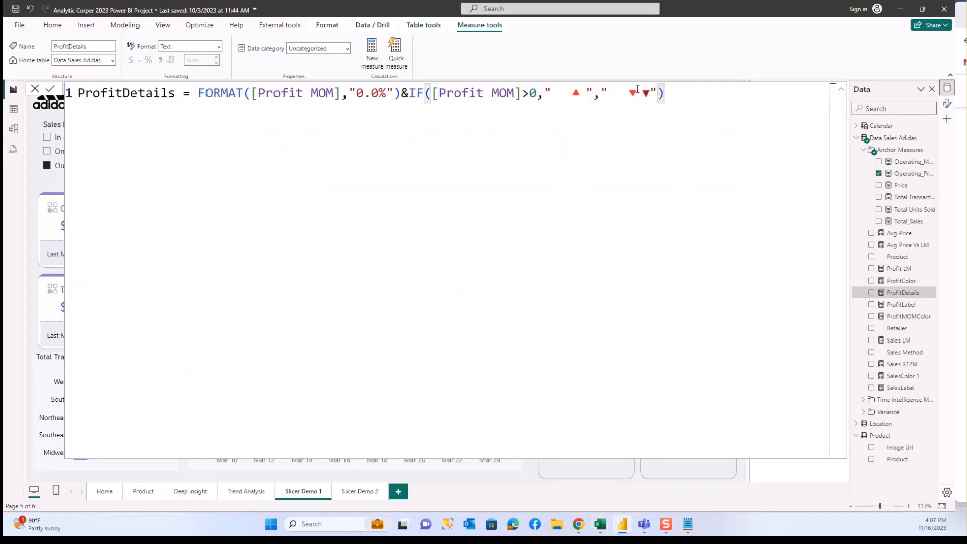
{"action": "key", "text": "shift+Left"}
{"action": "key", "text": "shift+Left"}
{"action": "key", "text": "BackSpace"}
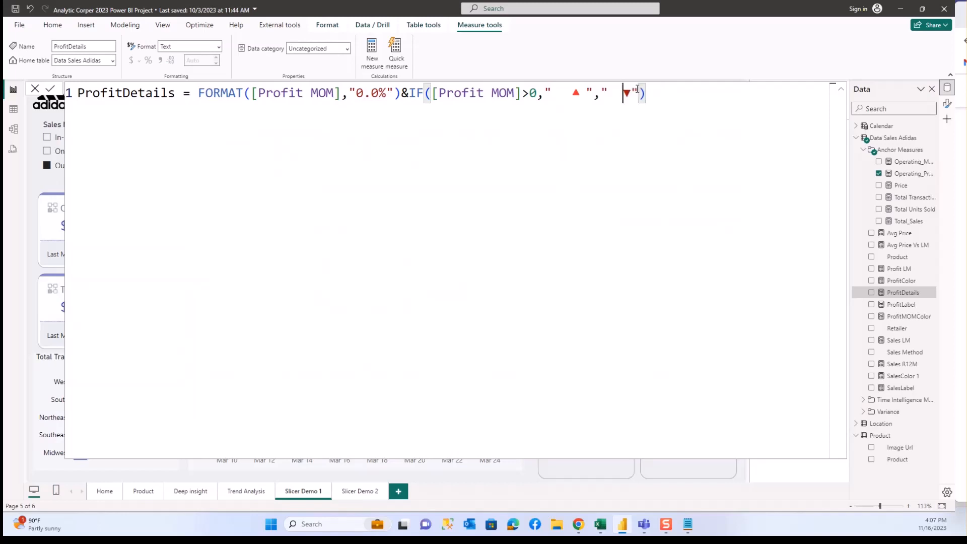
Copy the ▲ symbol from Excel cell H7, replace the red up-triangle emoji in the ProfitDetails true result with it, and commit the formula
{"action": "key", "text": "alt+Tab"}
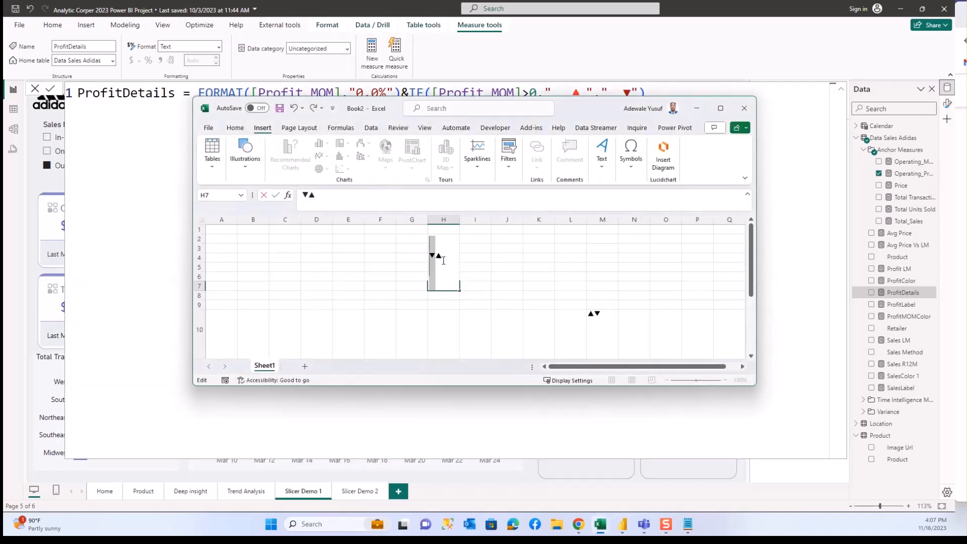
{"action": "key", "text": "shift+Left"}
{"action": "key", "text": "ctrl+c"}
{"action": "left_click", "coordinate": [583, 94]}
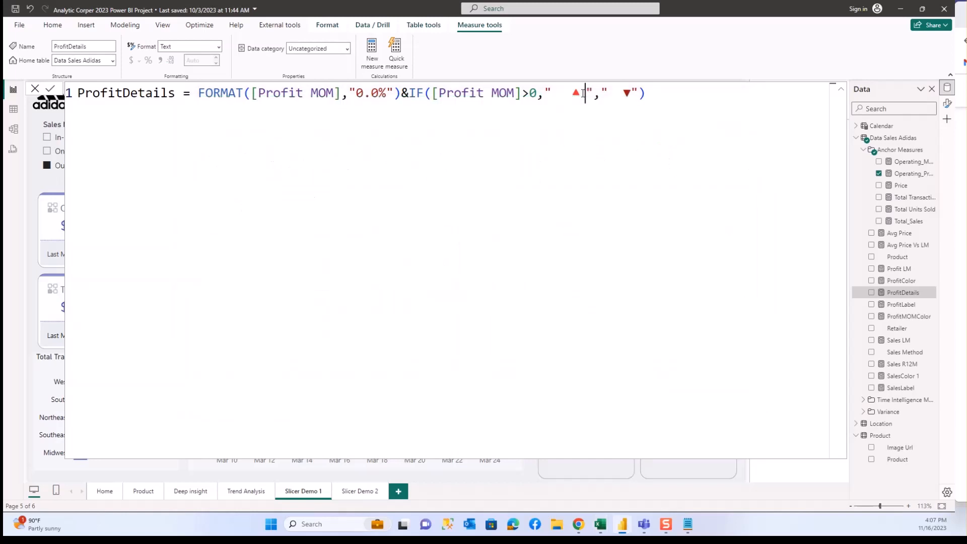
{"action": "key", "text": "BackSpace"}
{"action": "key", "text": "ctrl+v"}
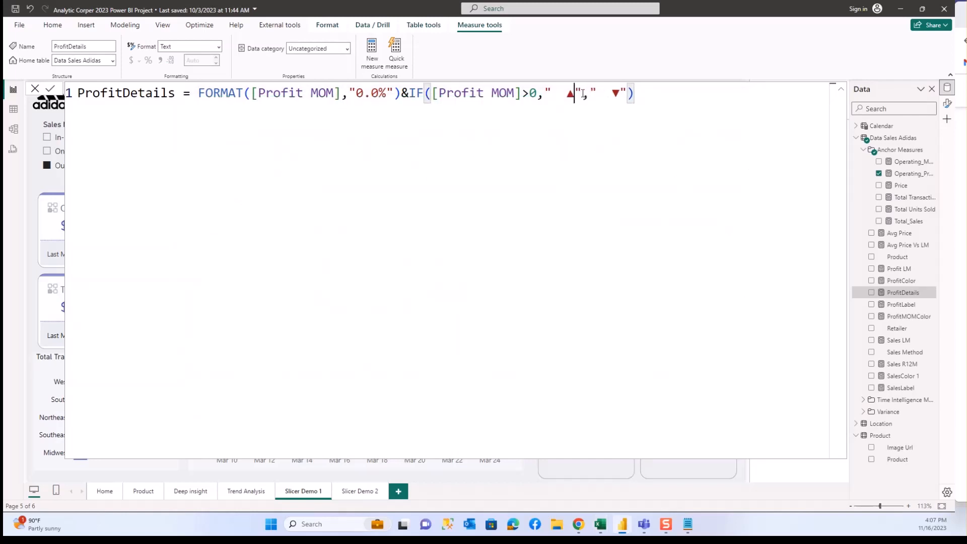
{"action": "left_click", "coordinate": [47, 94]}
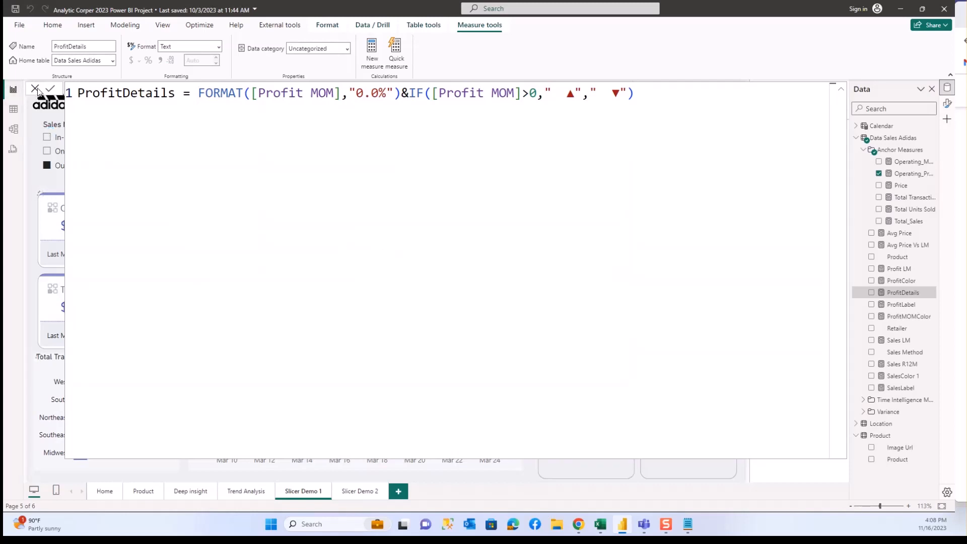
{"action": "left_click", "coordinate": [34, 90]}
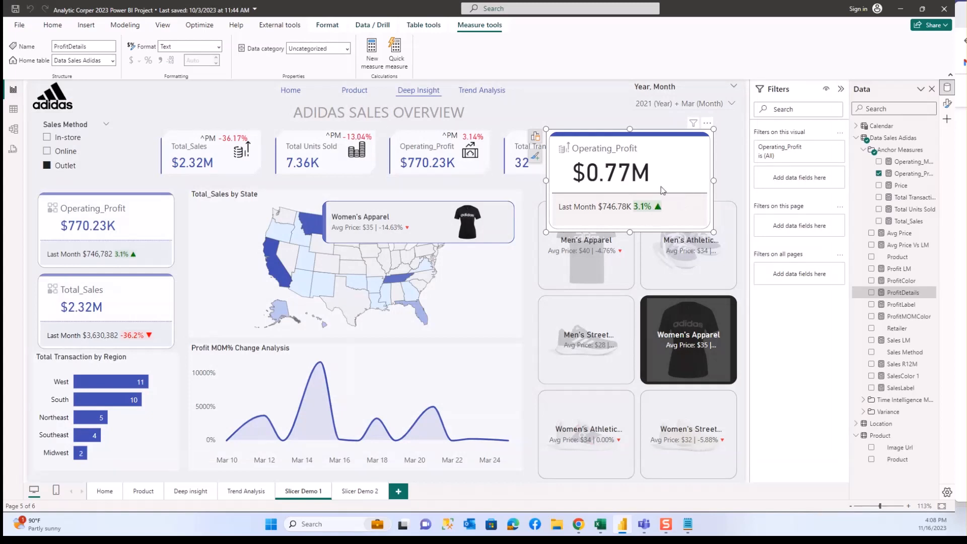
Filter the report to April 2021 and move the new Operating_Profit card down to the middle of the page, partly over the Profit MOM% chart
{"action": "left_click", "coordinate": [685, 104]}
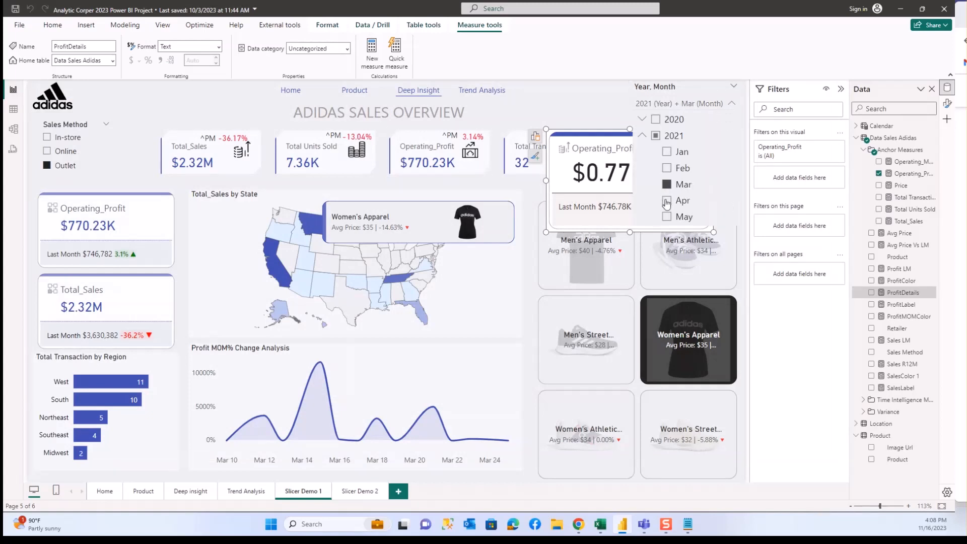
{"action": "left_click", "coordinate": [671, 203]}
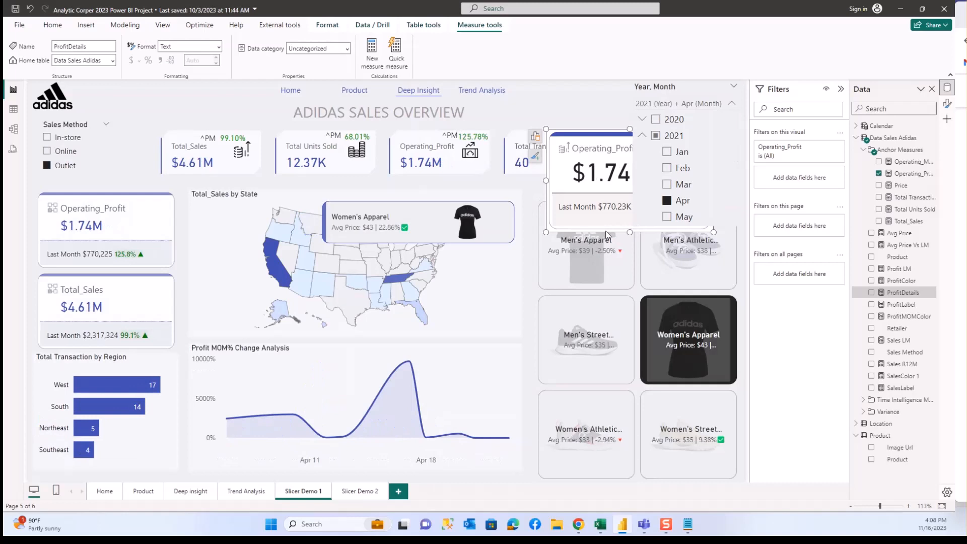
{"action": "left_click", "coordinate": [607, 236]}
{"action": "left_click_drag", "start_coordinate": [581, 199], "coordinate": [552, 236]}
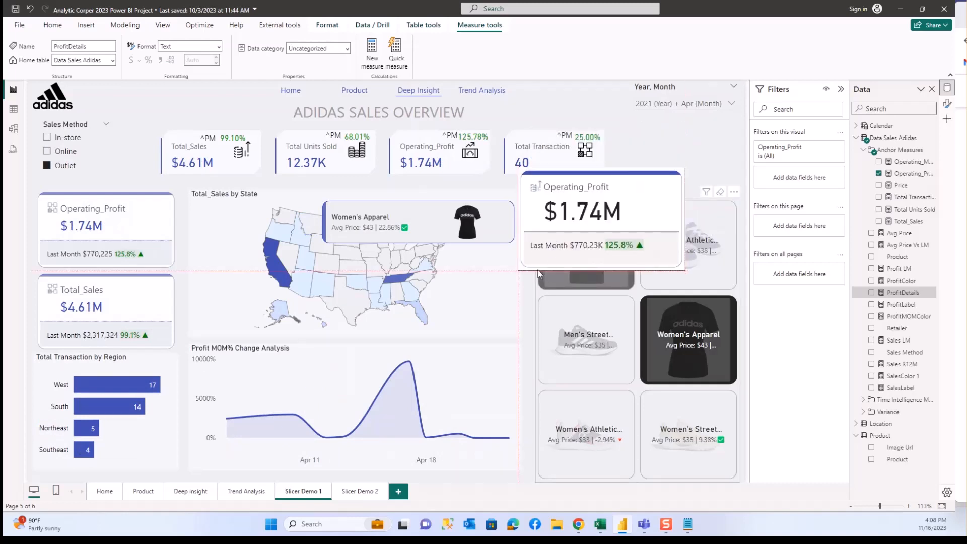
{"action": "left_click_drag", "start_coordinate": [538, 273], "coordinate": [420, 378]}
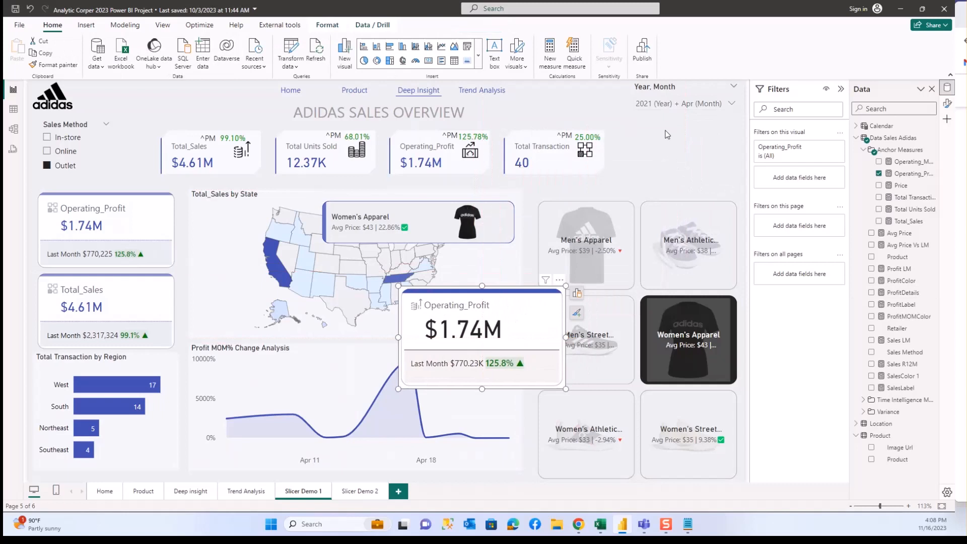
Change the Year, Month slicer to February 2021 and after that to January 2021 to check the card's profit detail
{"action": "left_click", "coordinate": [656, 105]}
{"action": "left_click", "coordinate": [676, 175]}
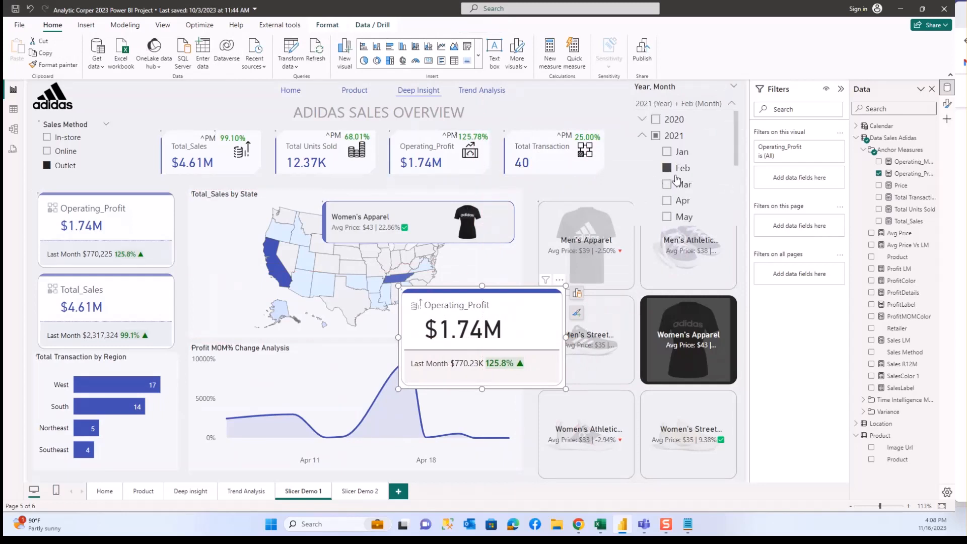
{"action": "left_click", "coordinate": [669, 153]}
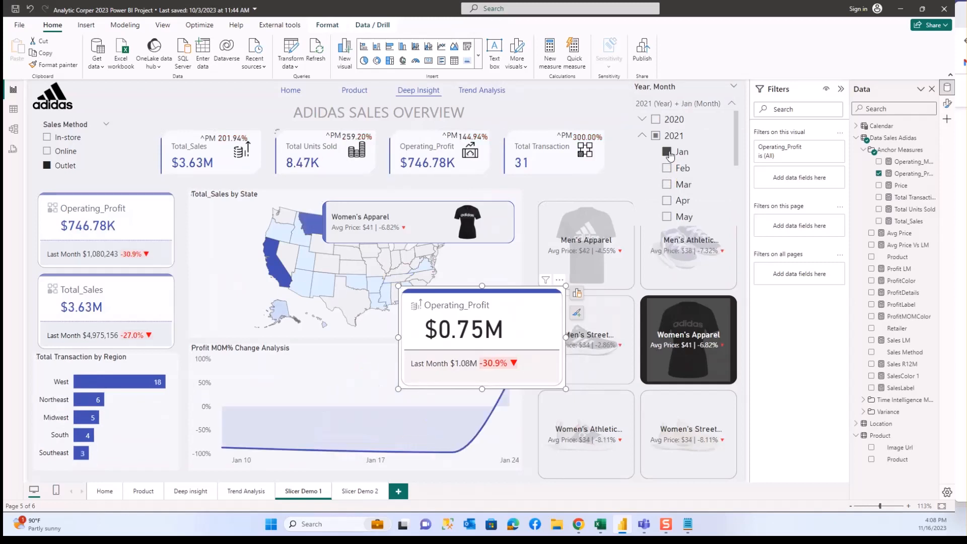